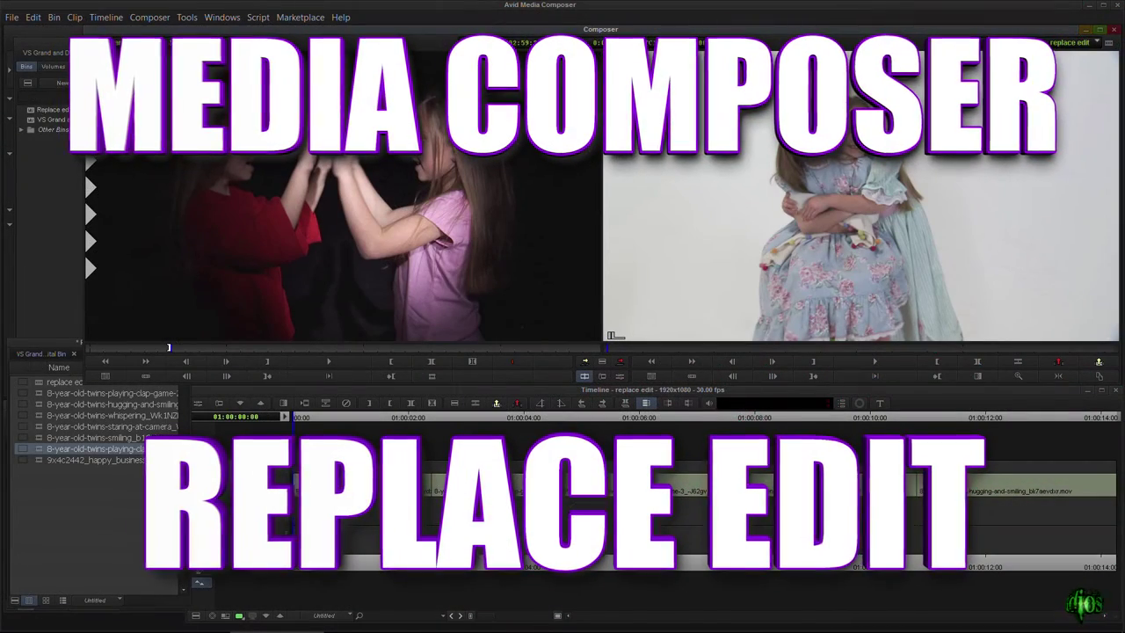
- Review the replace edit sequence by playing and scrubbing through it, ending on the staring-at-camera shot
click(335, 425)
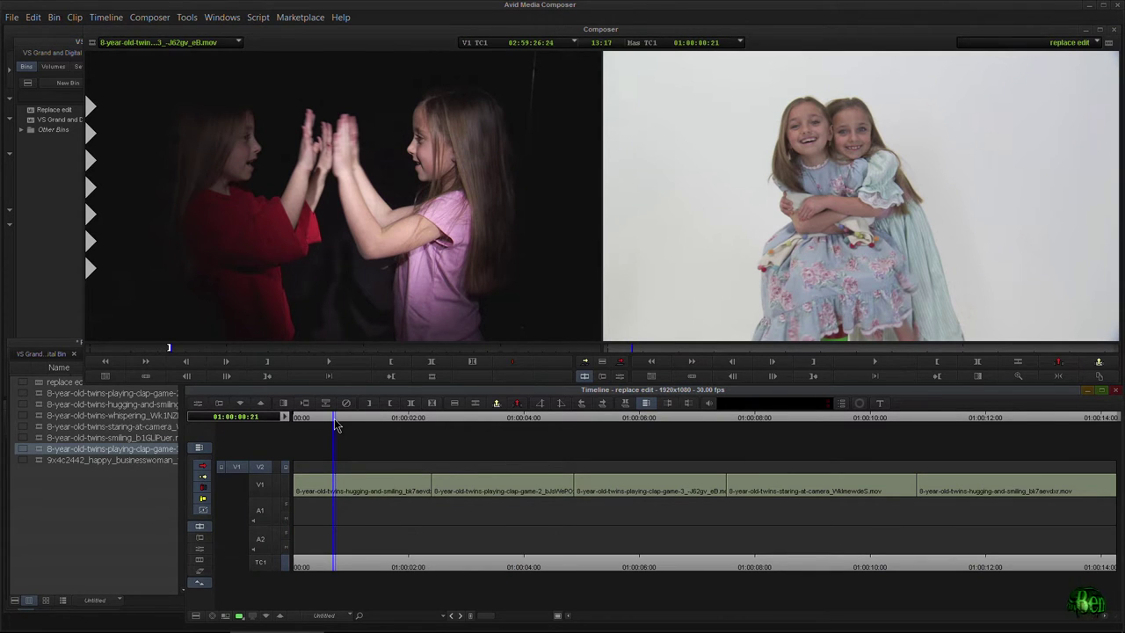
drag(335, 425, 300, 417)
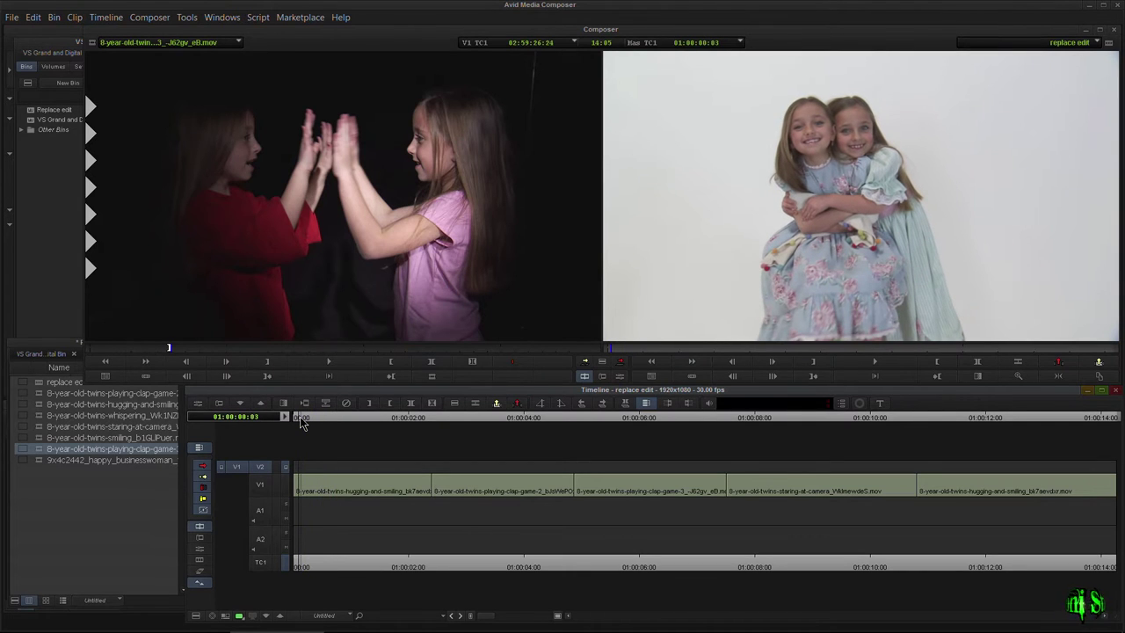
key(space)
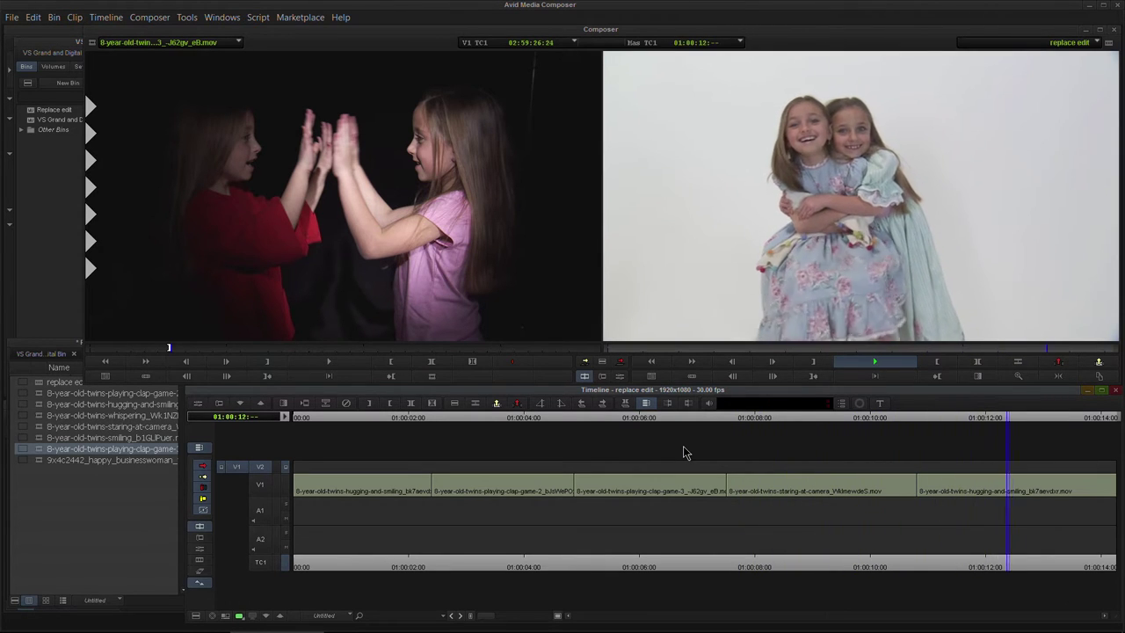
drag(736, 431, 770, 426)
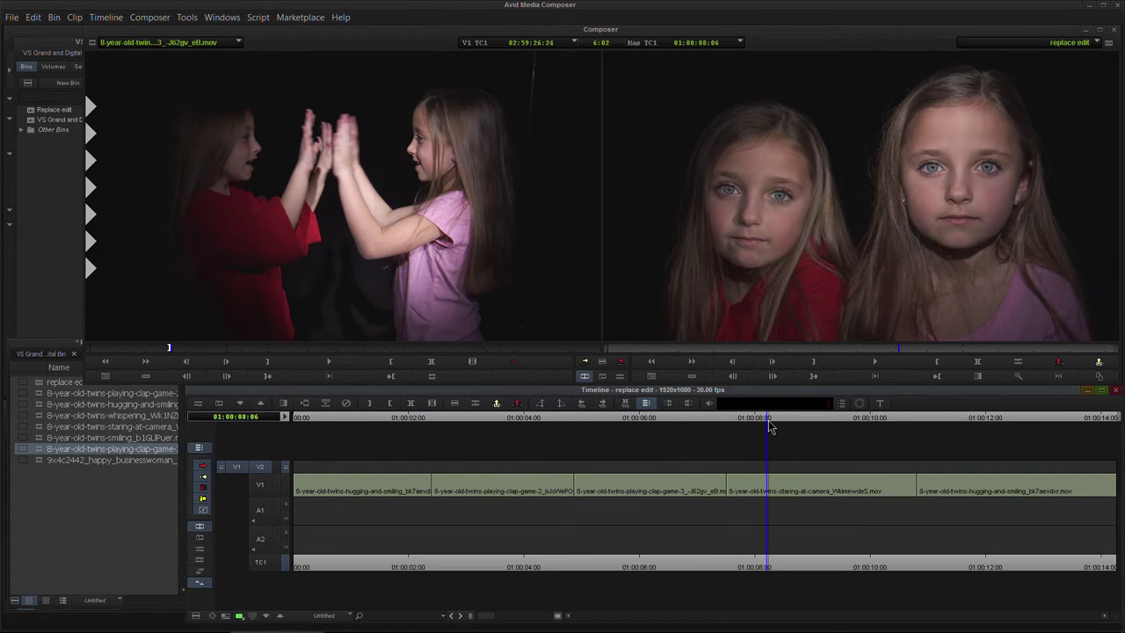
drag(769, 421, 838, 418)
key(space)
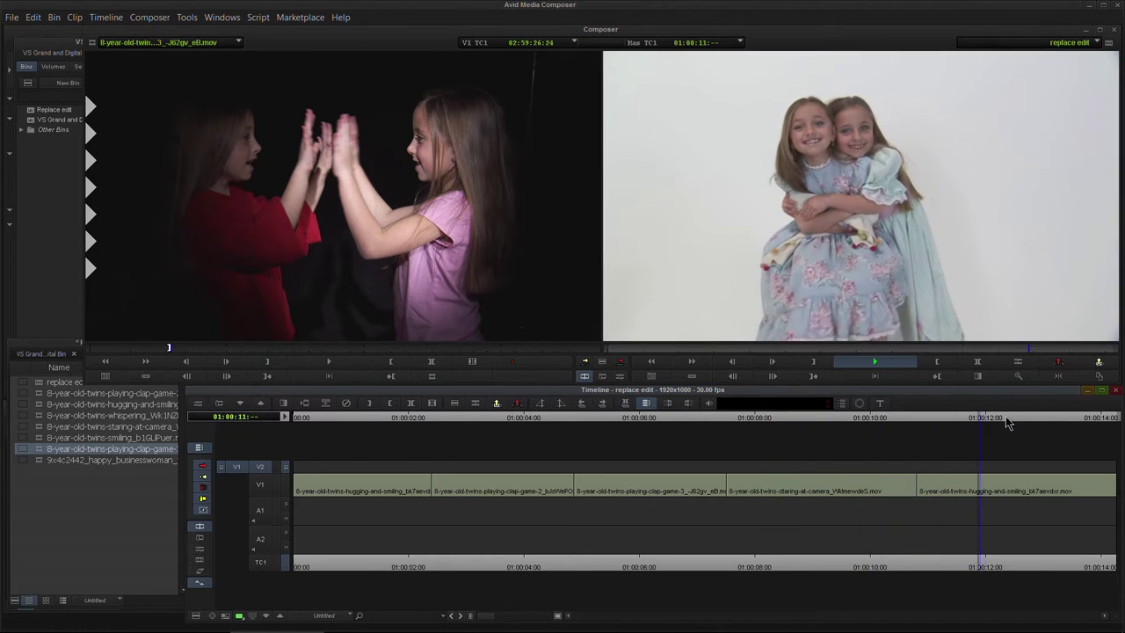
drag(1009, 425, 770, 427)
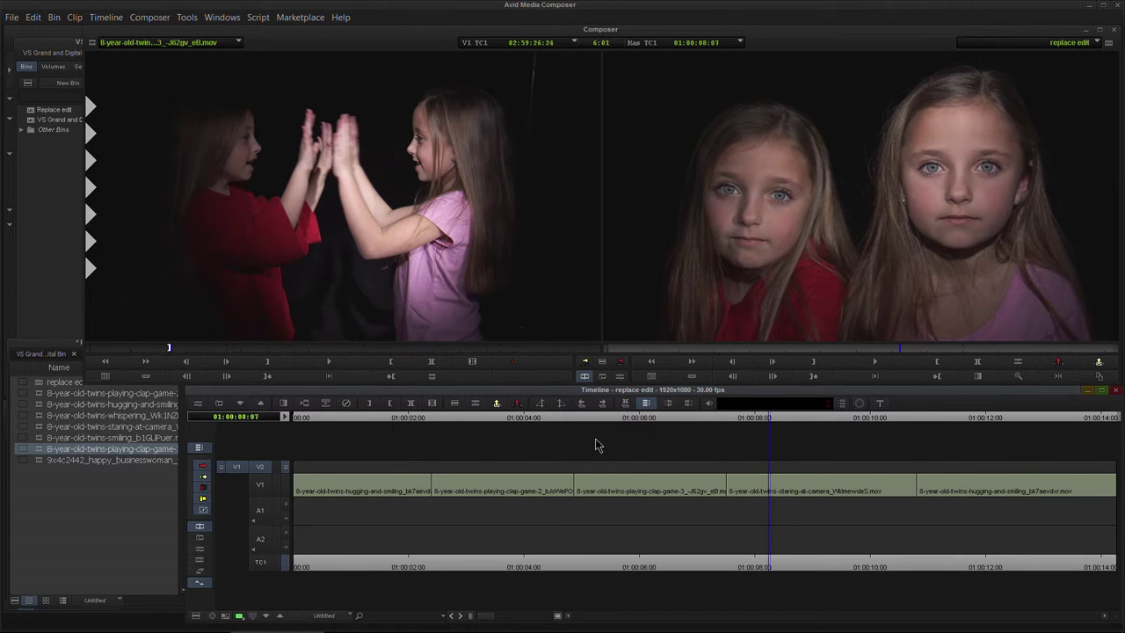
- Load the twins-smiling clip as the source and scrub it against the staring-at-camera shot to compare the two takes
double_click(38, 449)
double_click(42, 439)
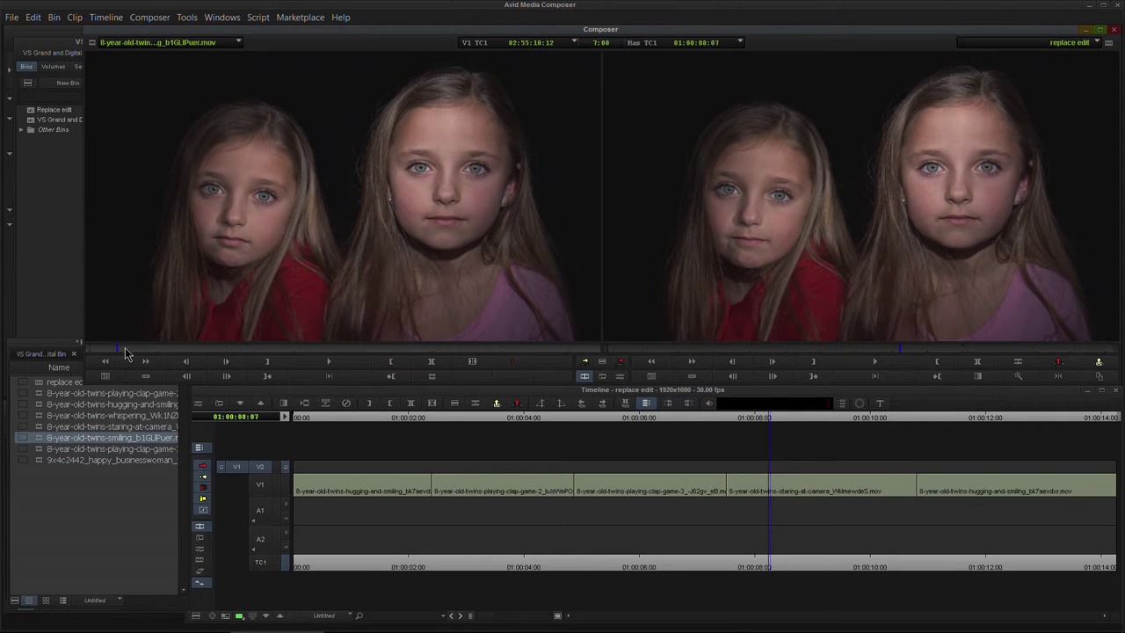
drag(125, 352, 193, 352)
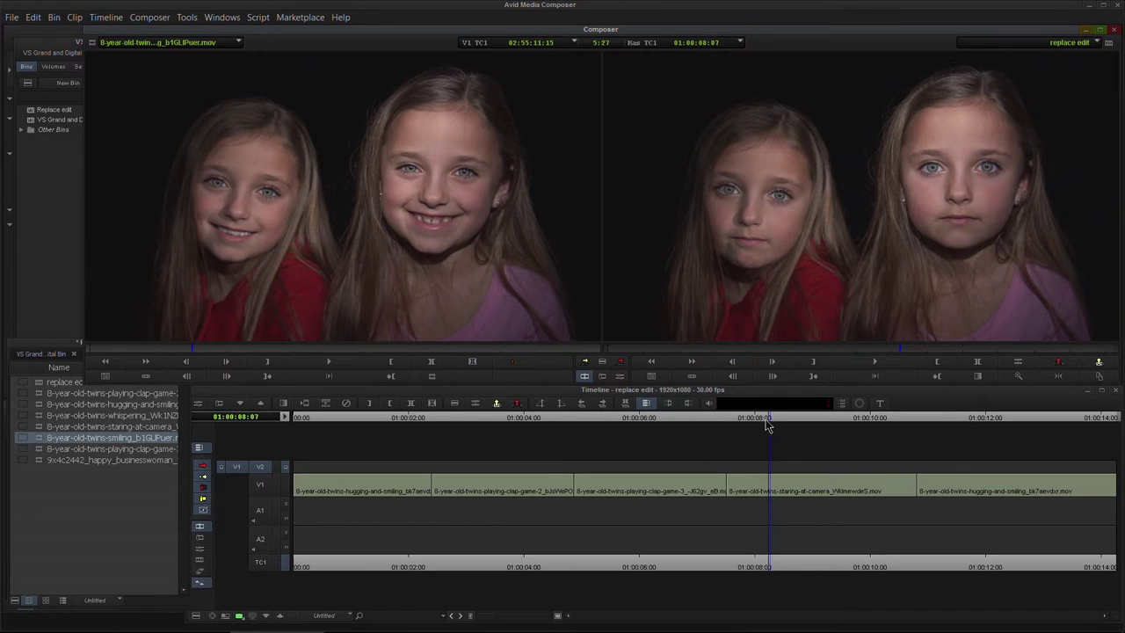
mouse_move(766, 425)
mouse_down()
mouse_move(865, 430)
mouse_move(754, 434)
mouse_move(782, 438)
mouse_up()
drag(190, 349, 253, 350)
drag(778, 423, 741, 459)
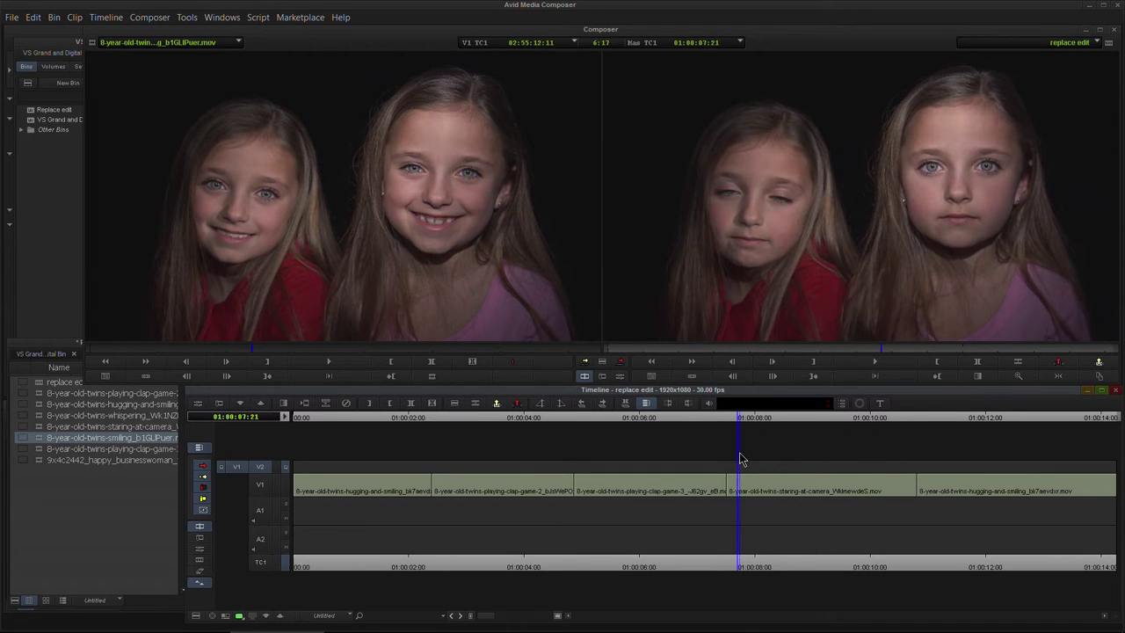
drag(253, 354, 211, 349)
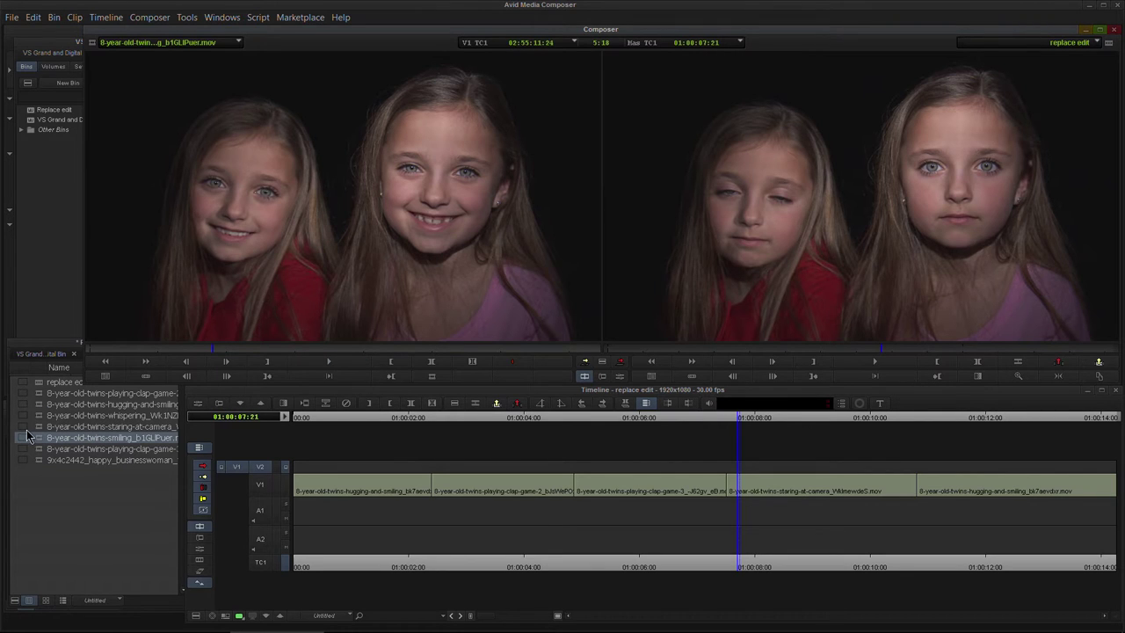
- Load the twins-whispering clip as the source and preview it, adding an extra video track and undoing that addition
double_click(37, 405)
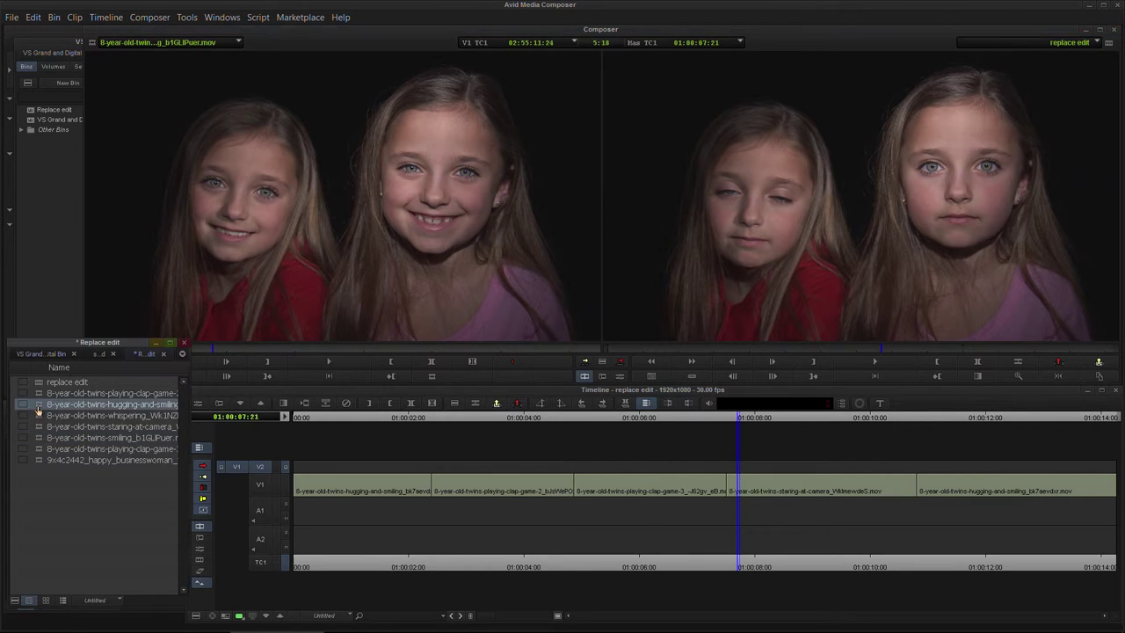
double_click(38, 415)
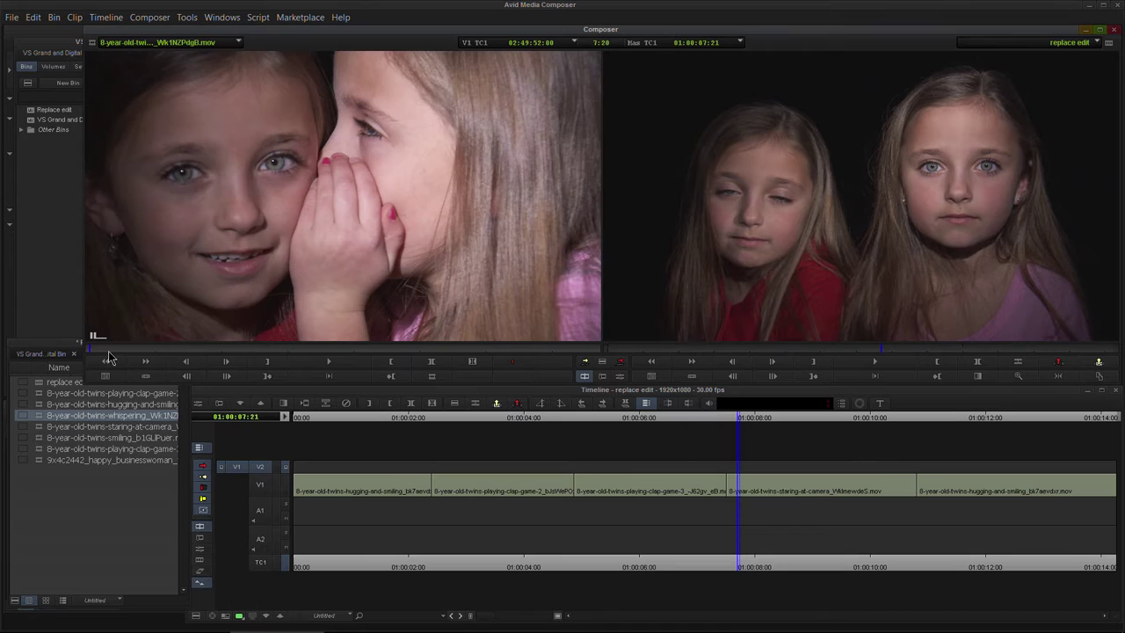
drag(109, 349, 317, 381)
click(736, 420)
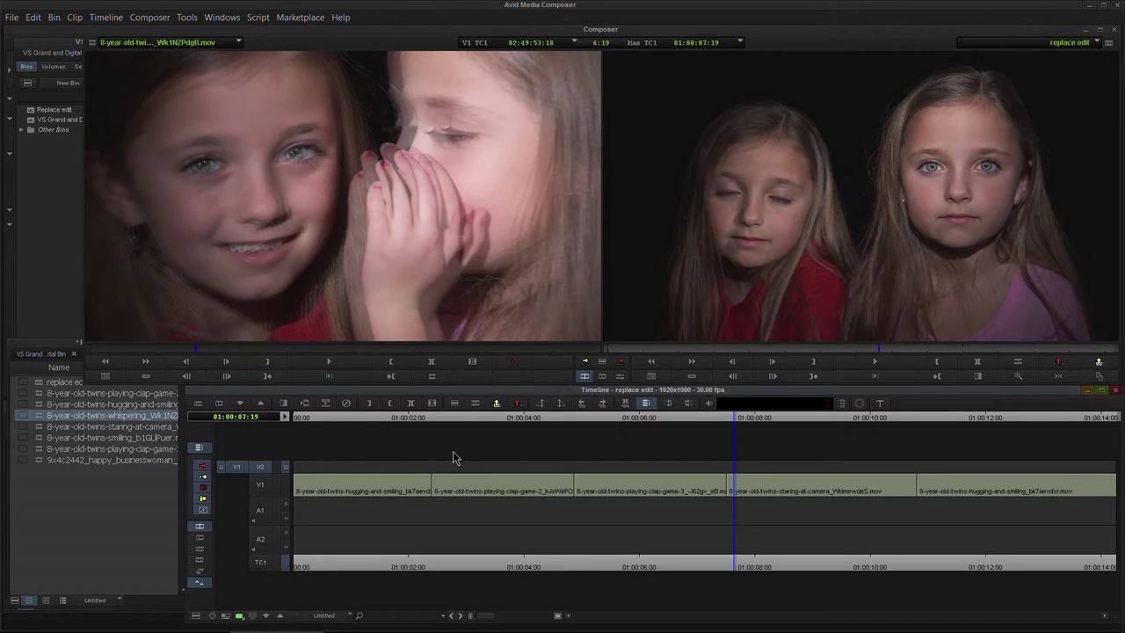
key(ctrl+y)
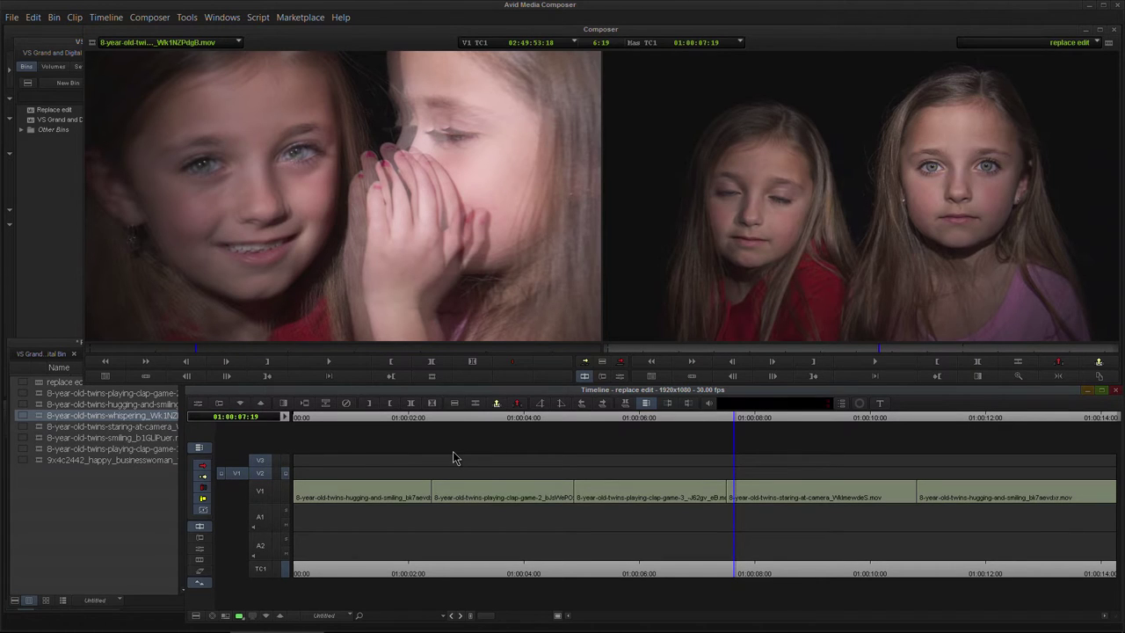
key(ctrl+z)
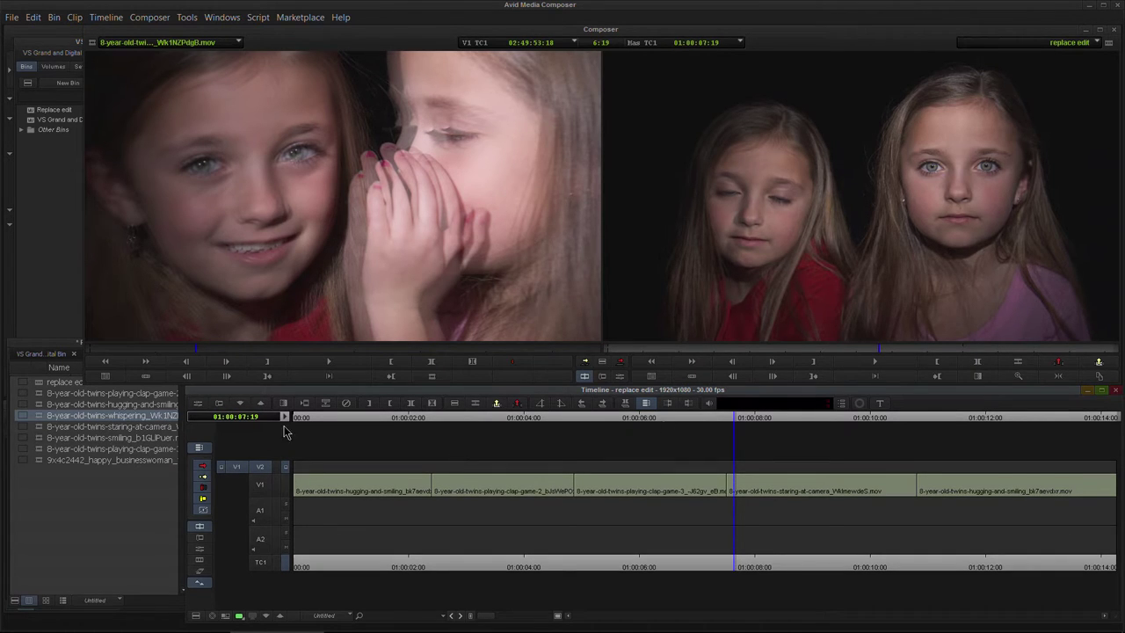
- Park the sequence at the start of the staring-at-camera clip and mark in and out points in the whispering source clip
drag(745, 419, 735, 423)
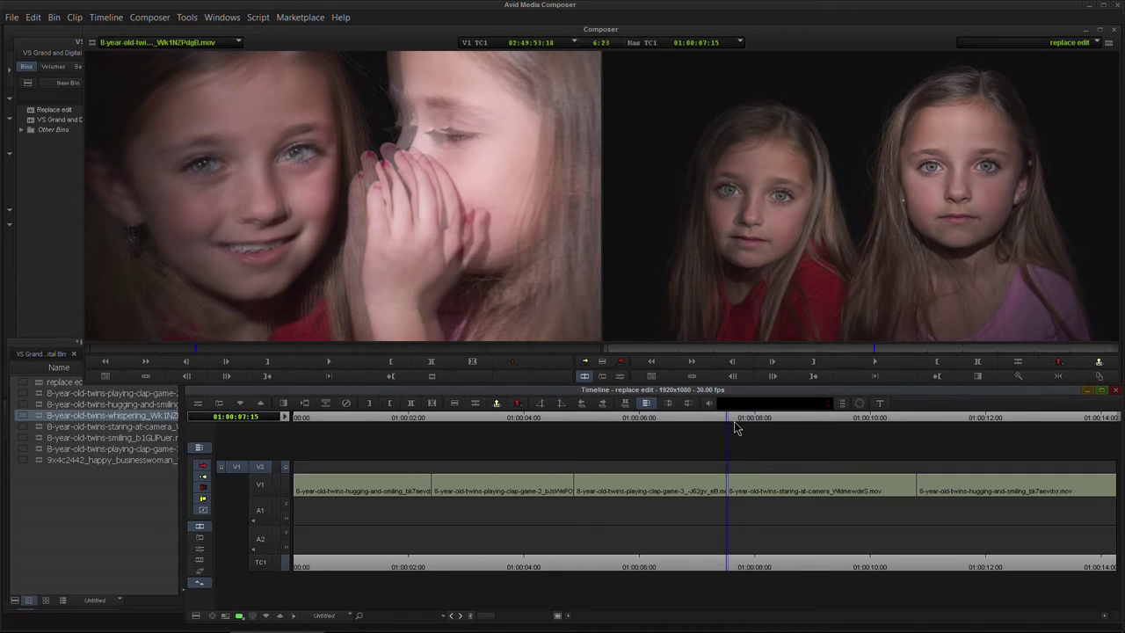
drag(195, 350, 166, 351)
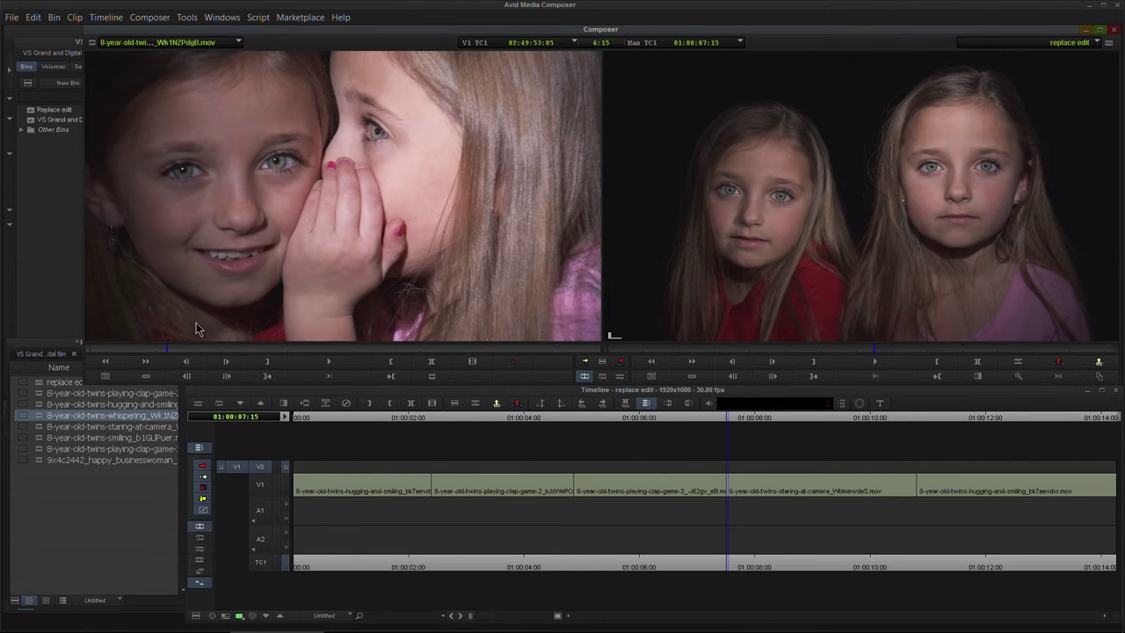
click(274, 348)
key(o)
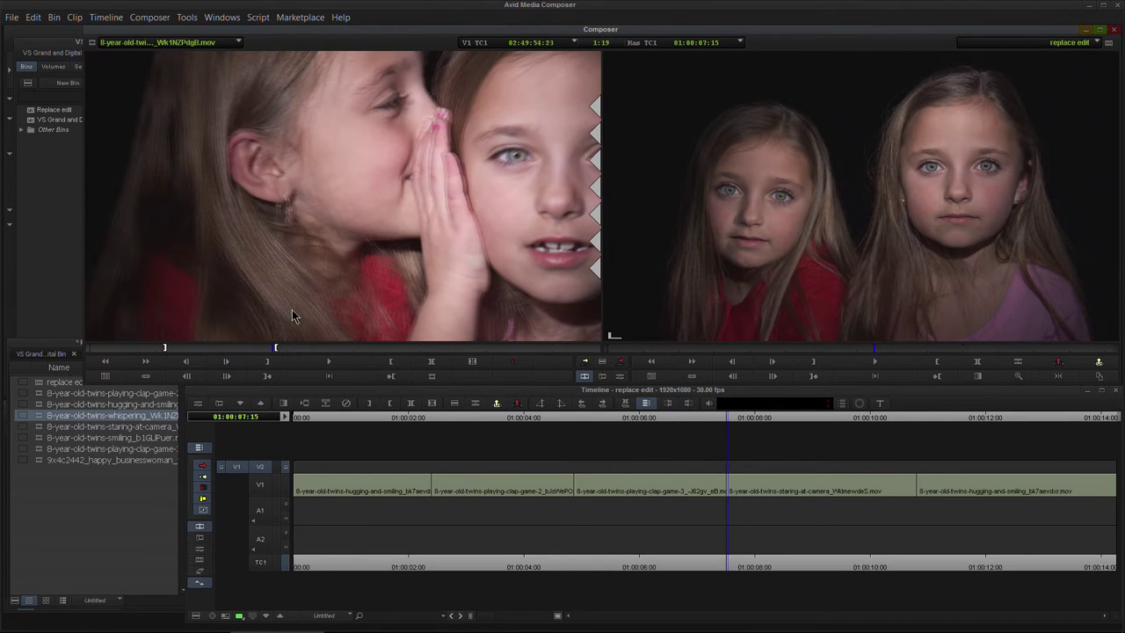
click(165, 347)
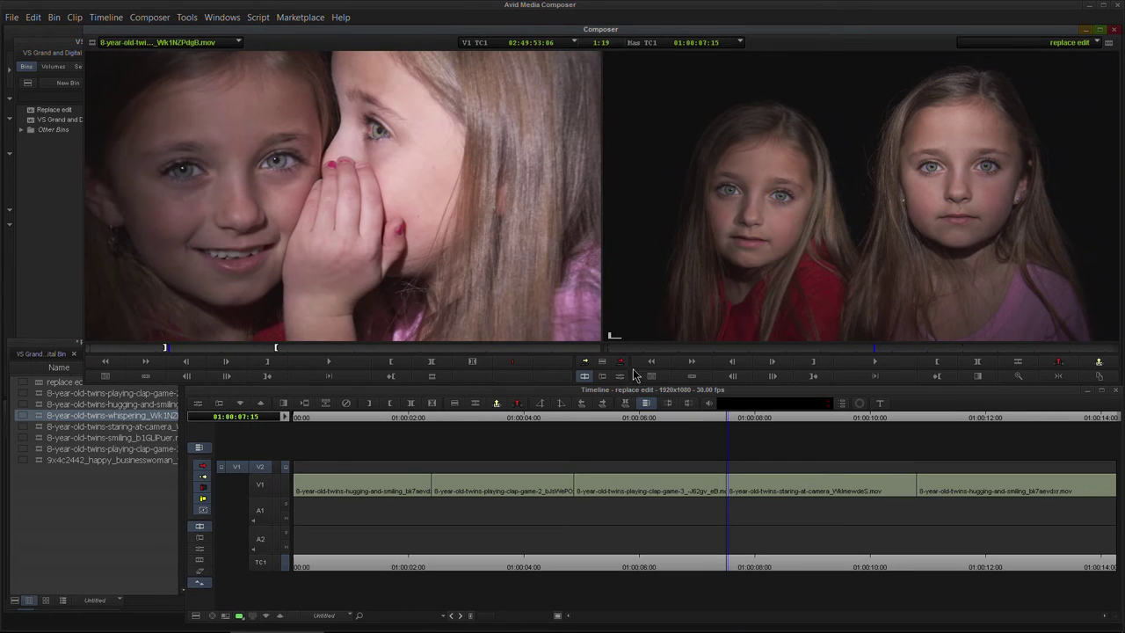
- Overwrite the marked whispering segment onto V2 and extend its tail to the end of the staring-at-camera clip, at 01:00:10:24
click(621, 361)
drag(801, 420, 789, 422)
key(u)
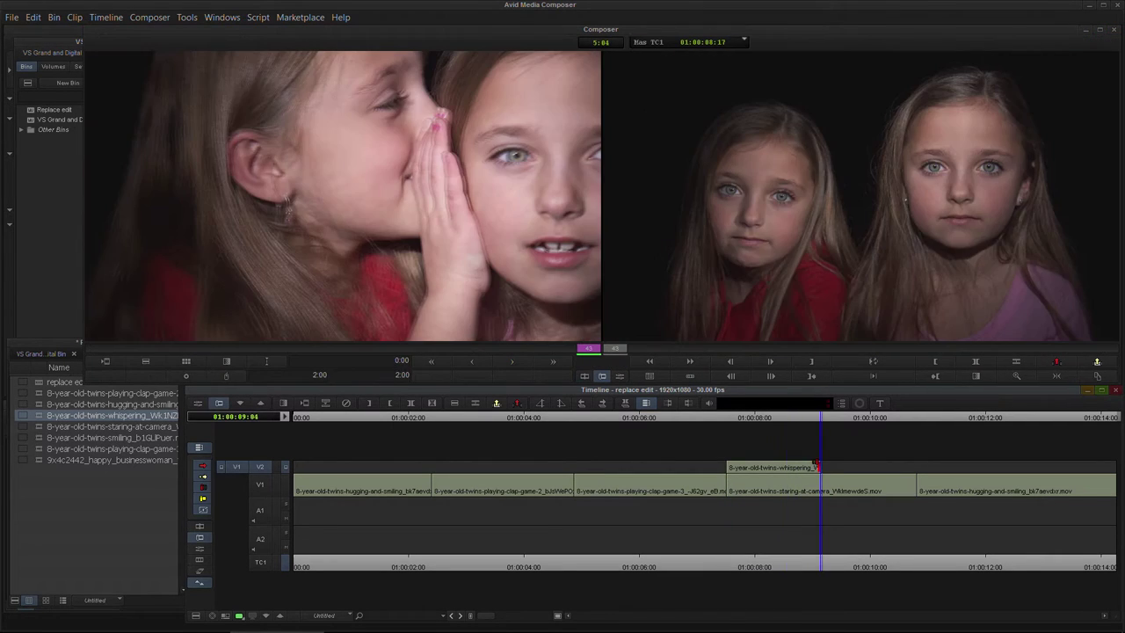
drag(819, 468, 944, 467)
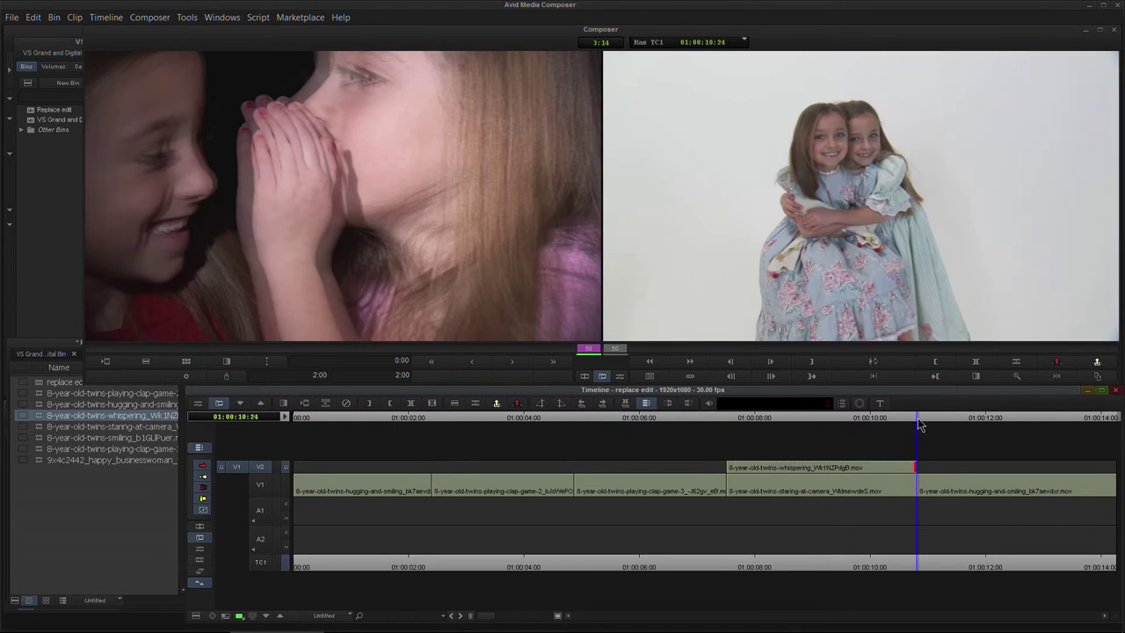
- Play the sequence from before the whispering clip on V2 to review the edit
drag(919, 424, 684, 436)
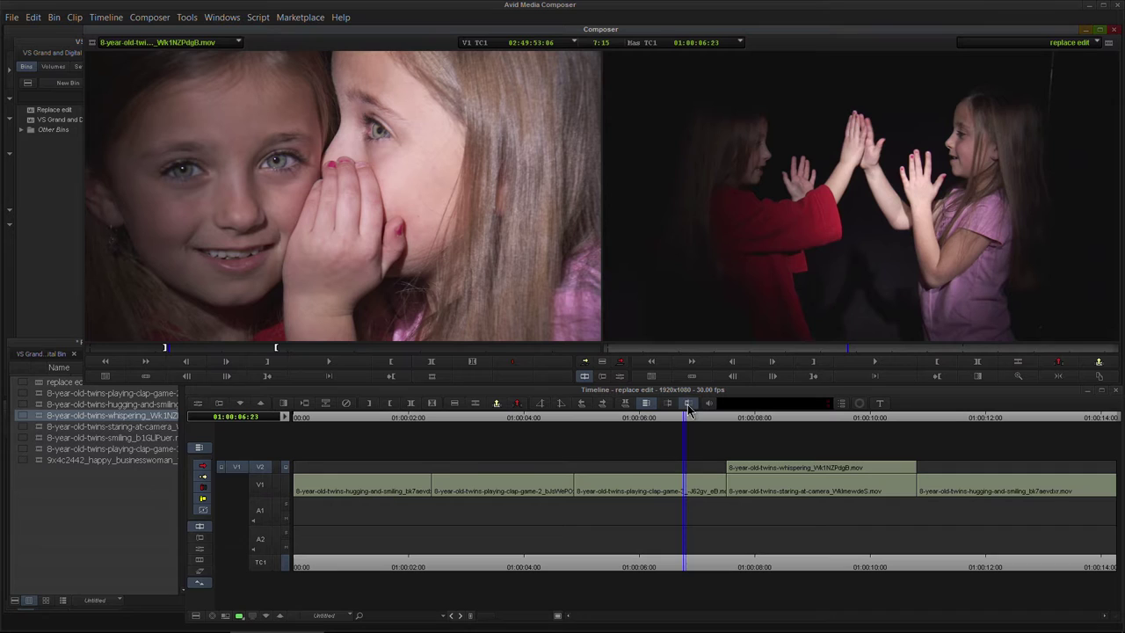
key(space)
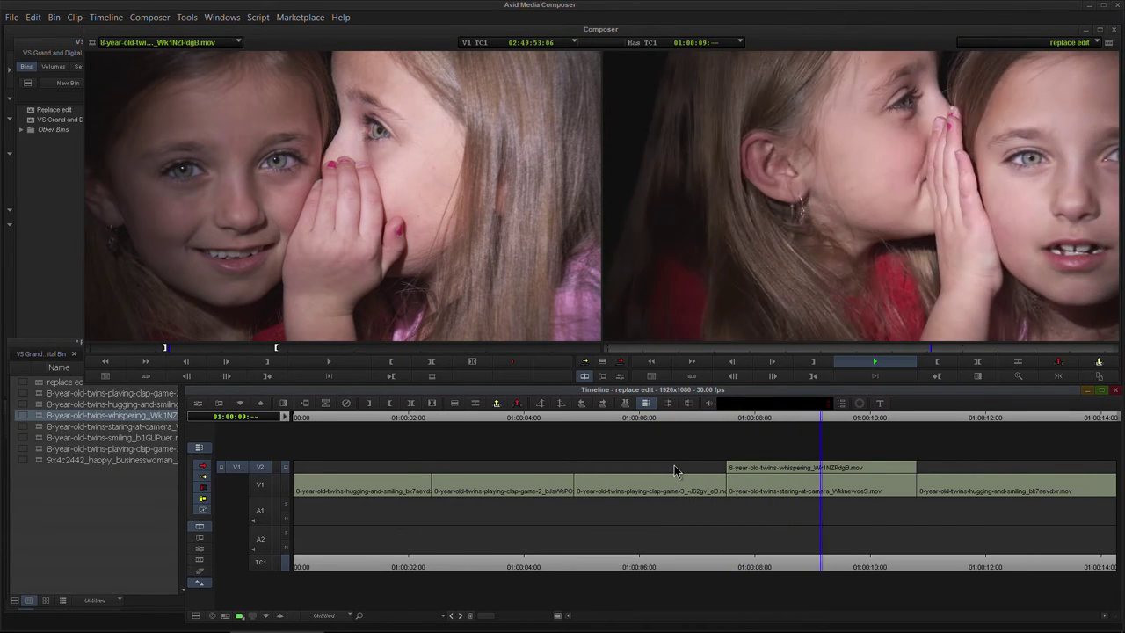
key(space)
- Delete the staring-at-camera clip from V1 beneath the whispering clip and park the sequence inside the gap
click(734, 483)
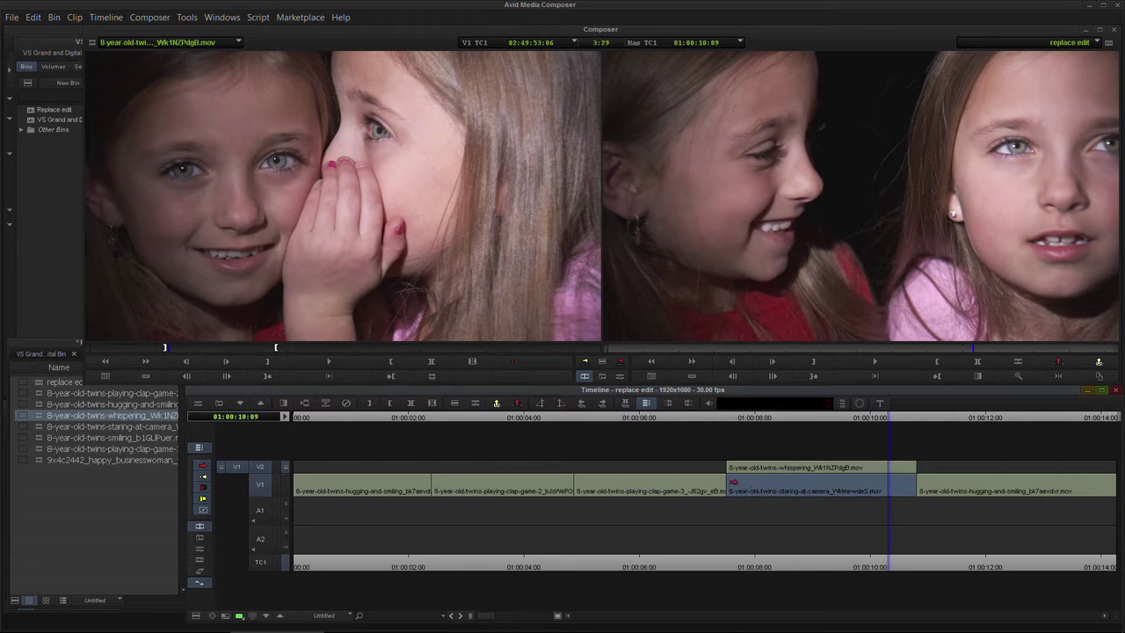
drag(731, 480, 930, 475)
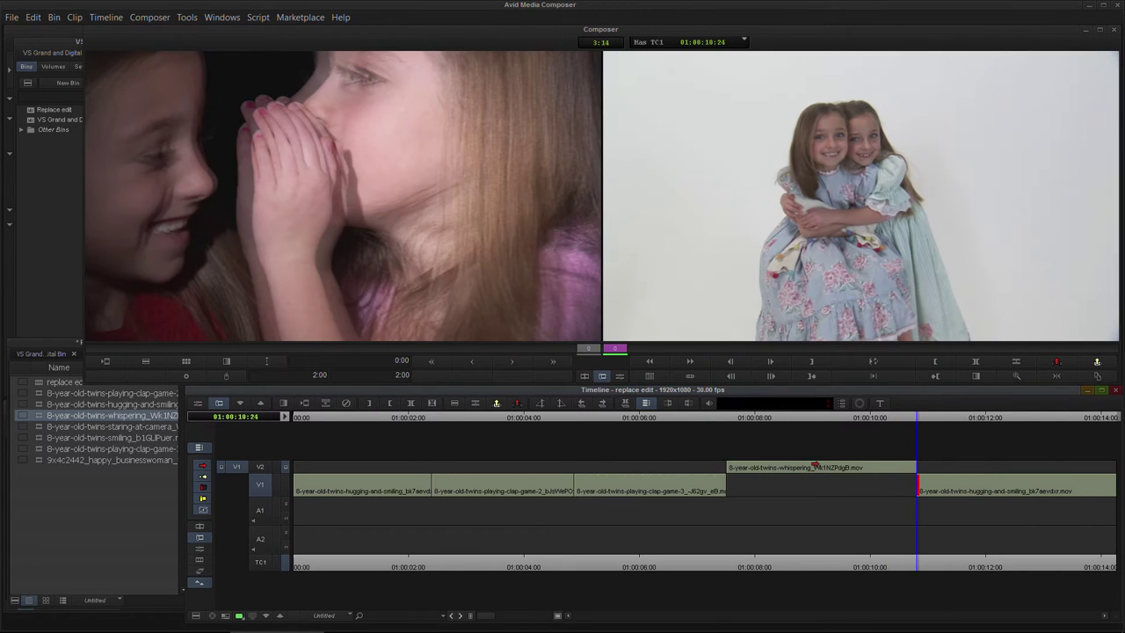
click(802, 419)
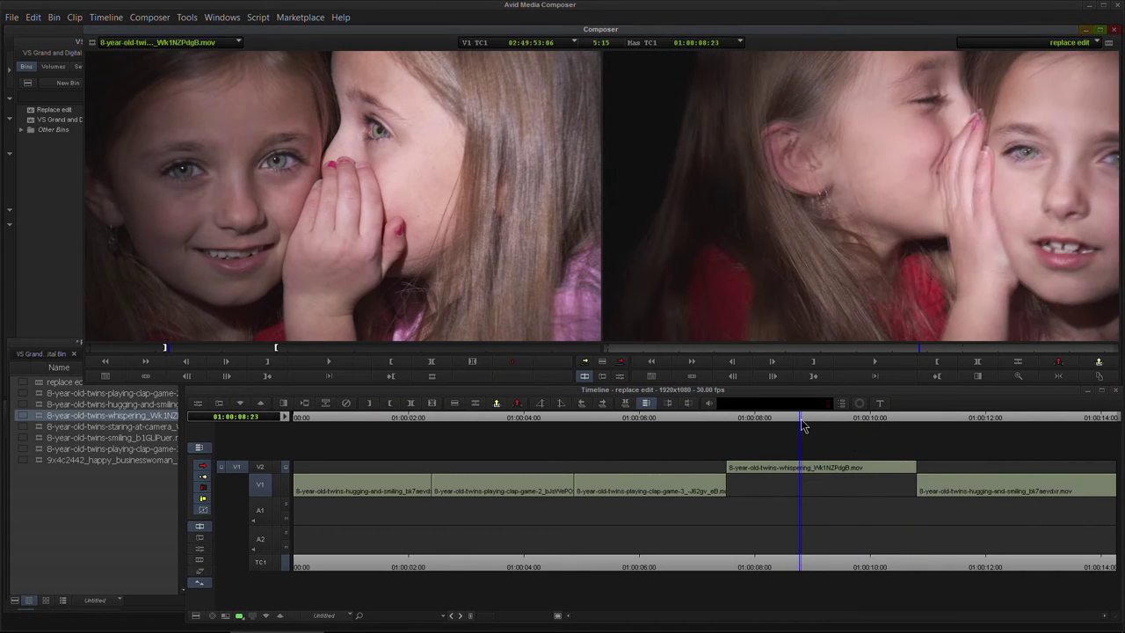
- Undo the V1 clip deletion, the tail extension and the whispering clip's overwrite onto V2
key(ctrl+z)
key(ctrl+z)
key(ctrl+z)
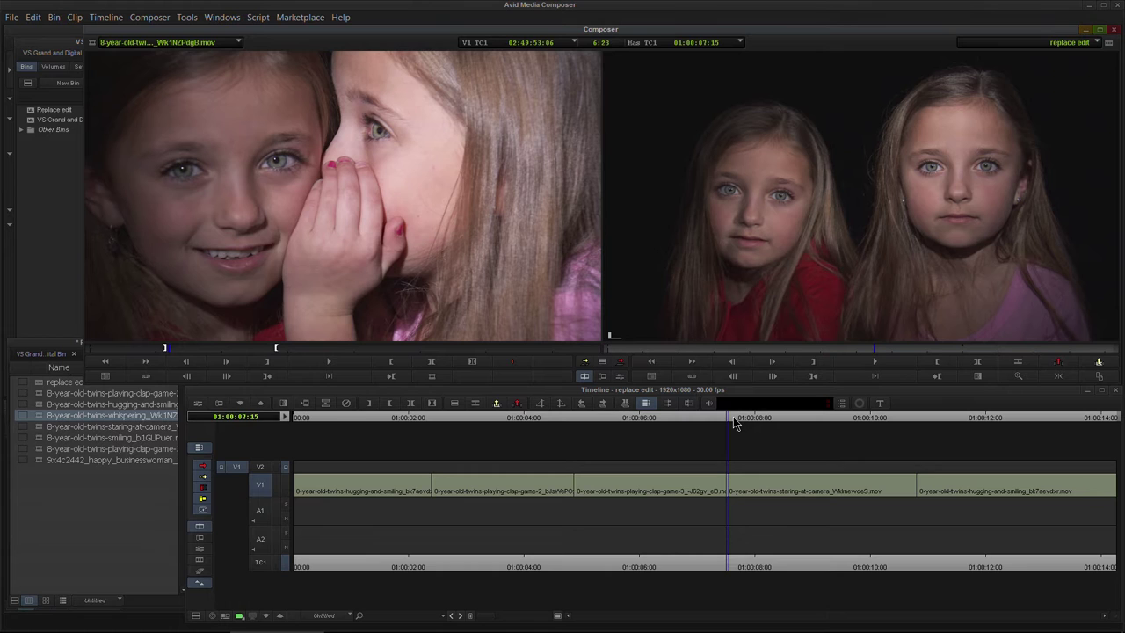
- Park the sequence within the staring-at-camera shot, load the twins-smiling clip as the source and cue it at 02:55:10:12
drag(735, 424, 782, 432)
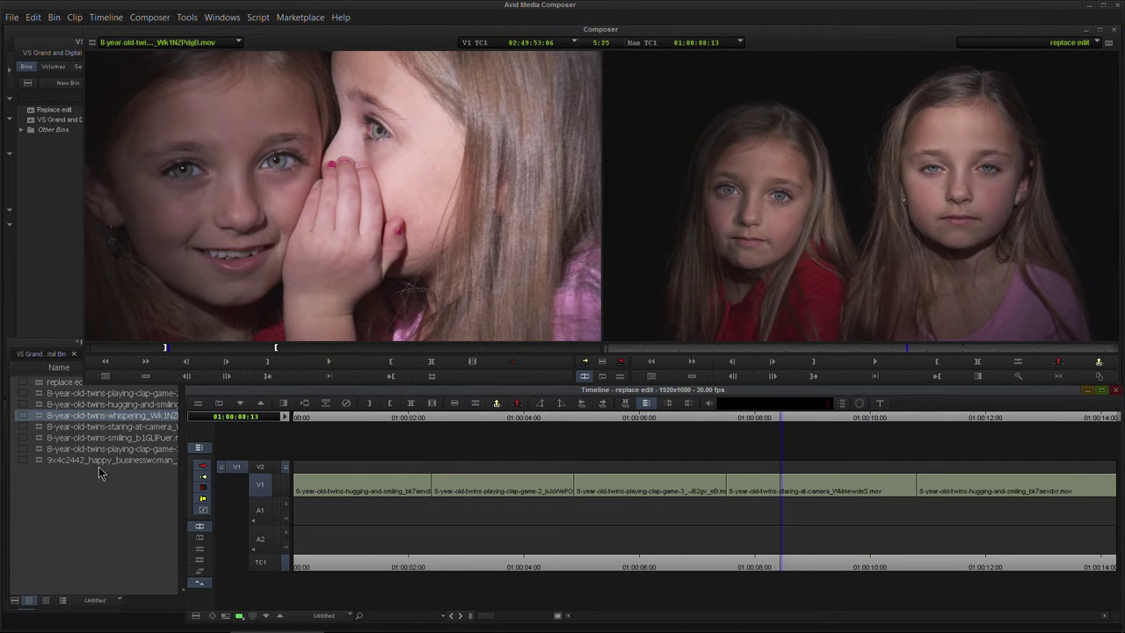
double_click(41, 437)
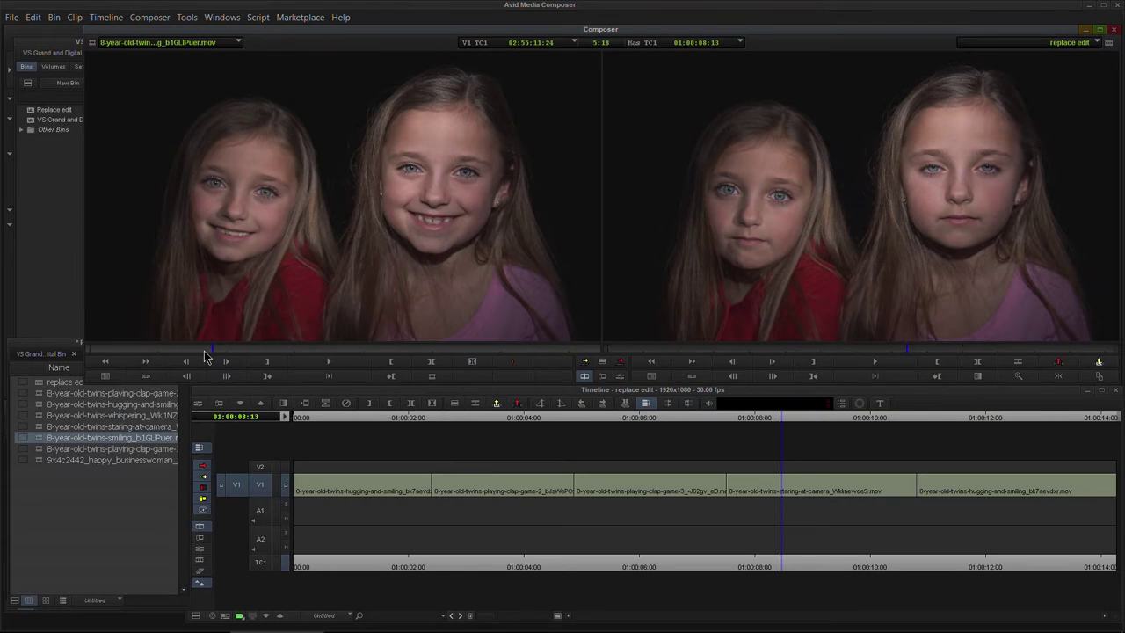
mouse_move(205, 351)
mouse_down()
mouse_move(183, 336)
mouse_move(200, 341)
mouse_up()
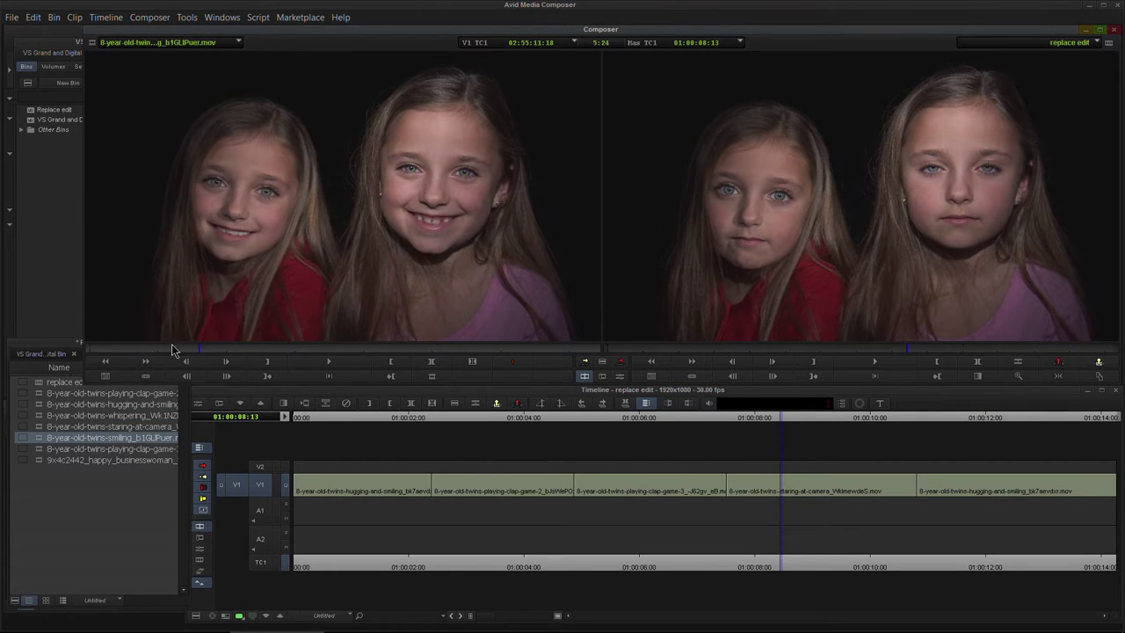
drag(208, 350, 117, 351)
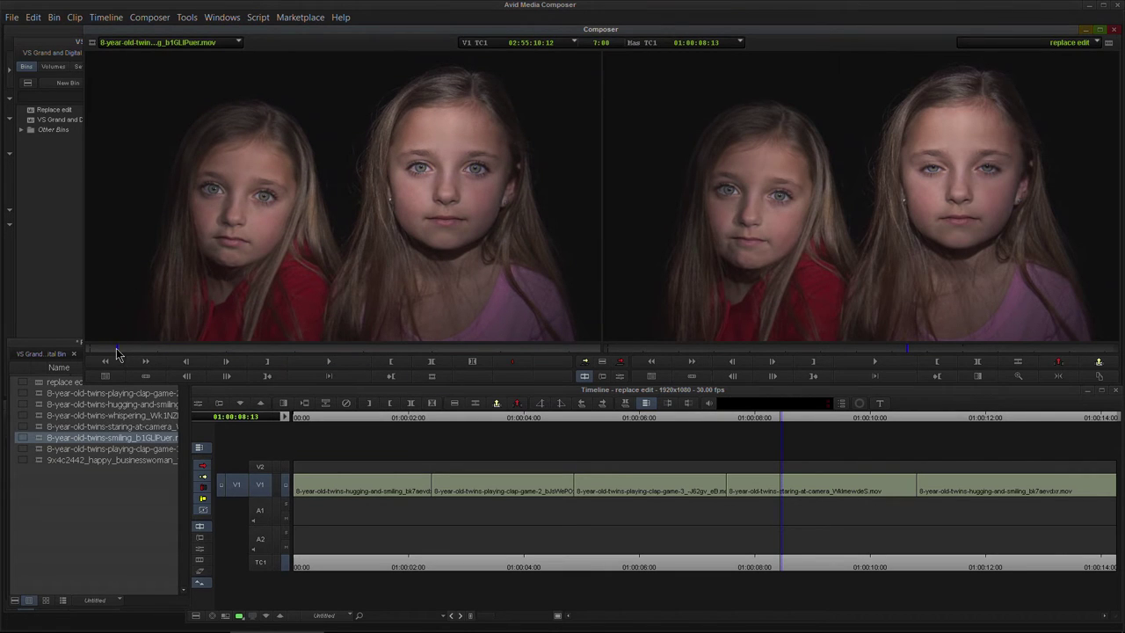
mouse_move(105, 353)
mouse_down()
mouse_move(456, 340)
mouse_move(116, 352)
mouse_up()
- Mark the full duration of the staring-at-camera clip on V1, and clear those in and out marks
drag(779, 417, 732, 429)
click(810, 430)
click(767, 479)
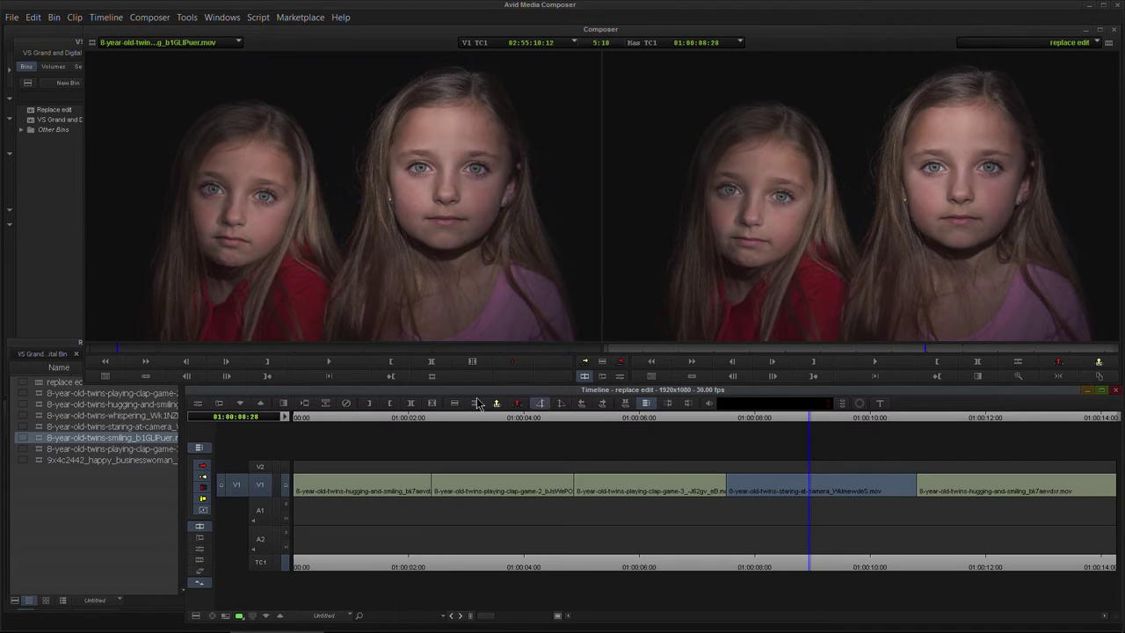
click(411, 403)
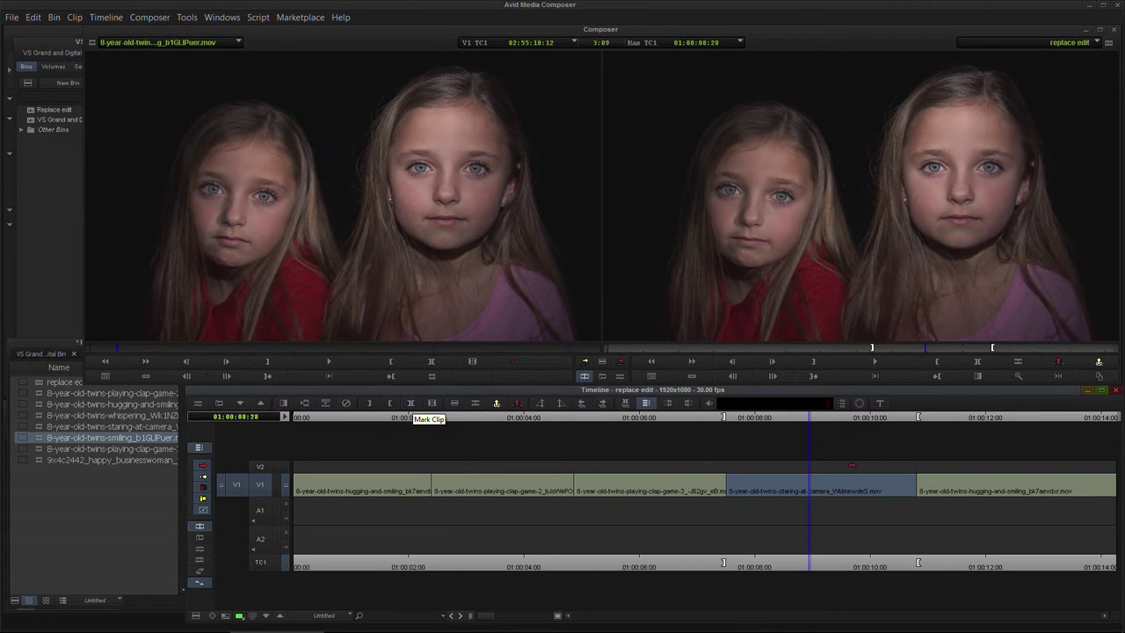
key(g)
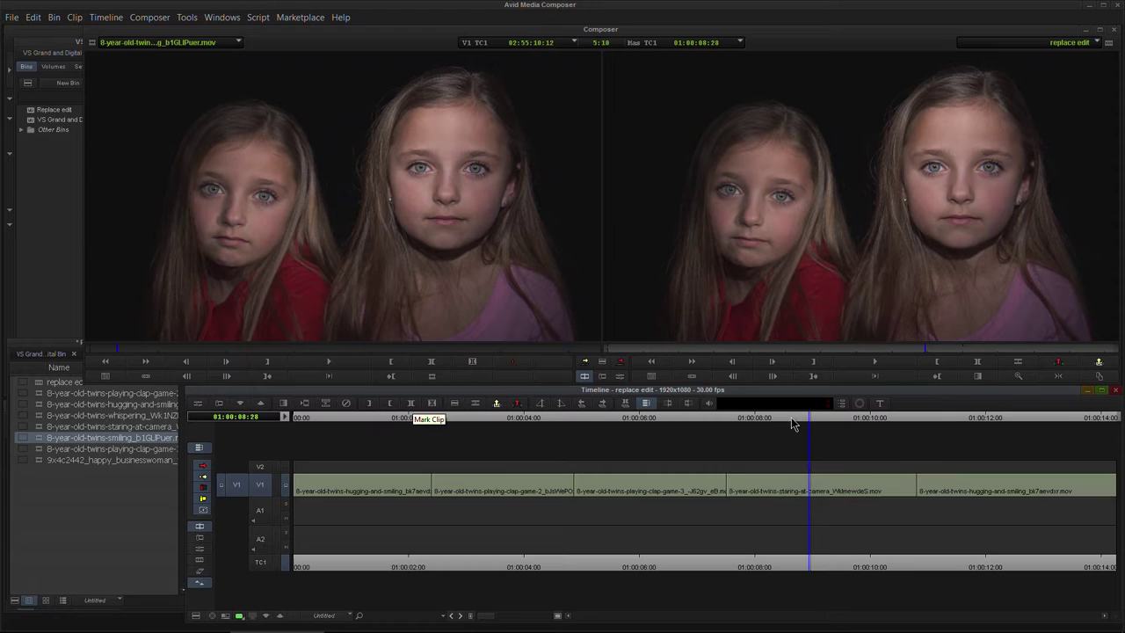
click(798, 417)
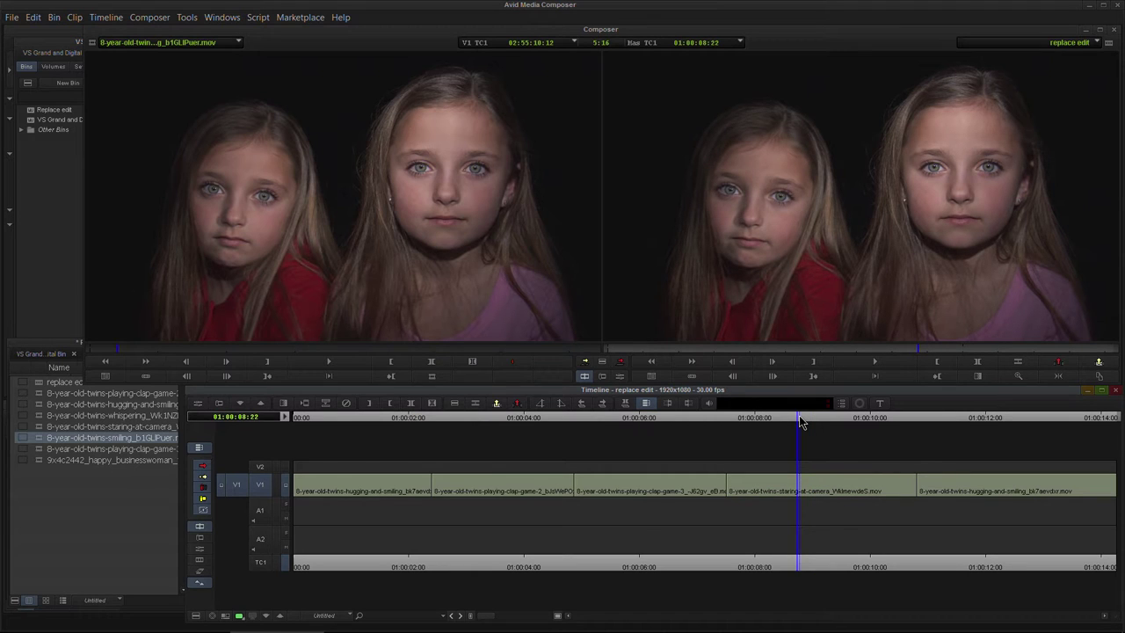
- Park the sequence on the first frame of the staring-at-camera clip and swap that clip for the twins-smiling take with Replace Edit
ctrl+click(757, 417)
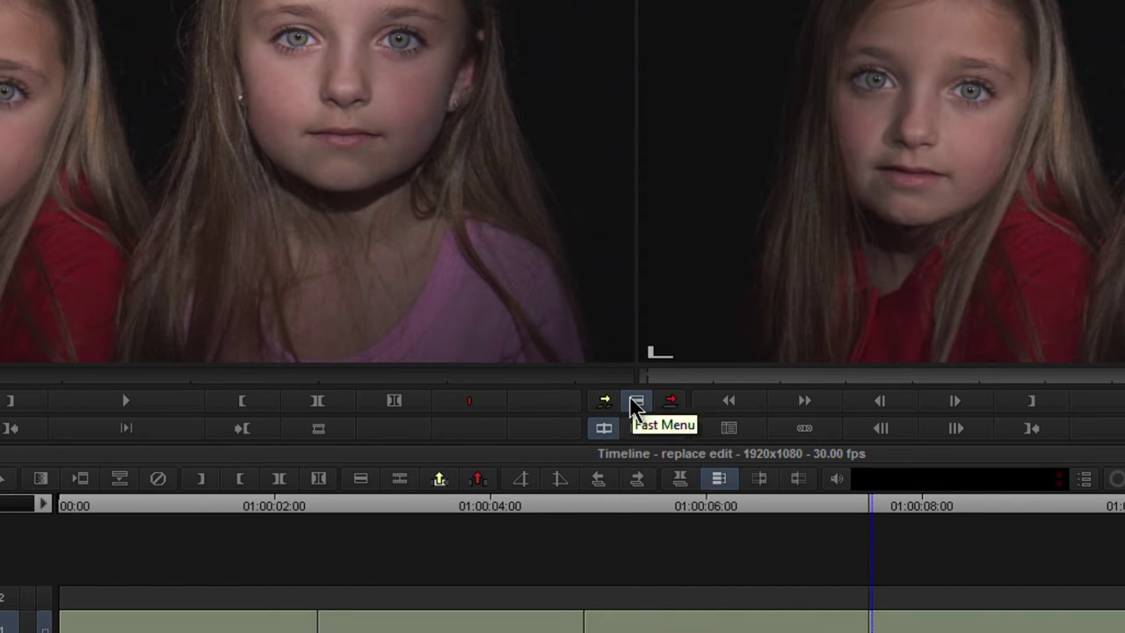
drag(637, 408, 366, 545)
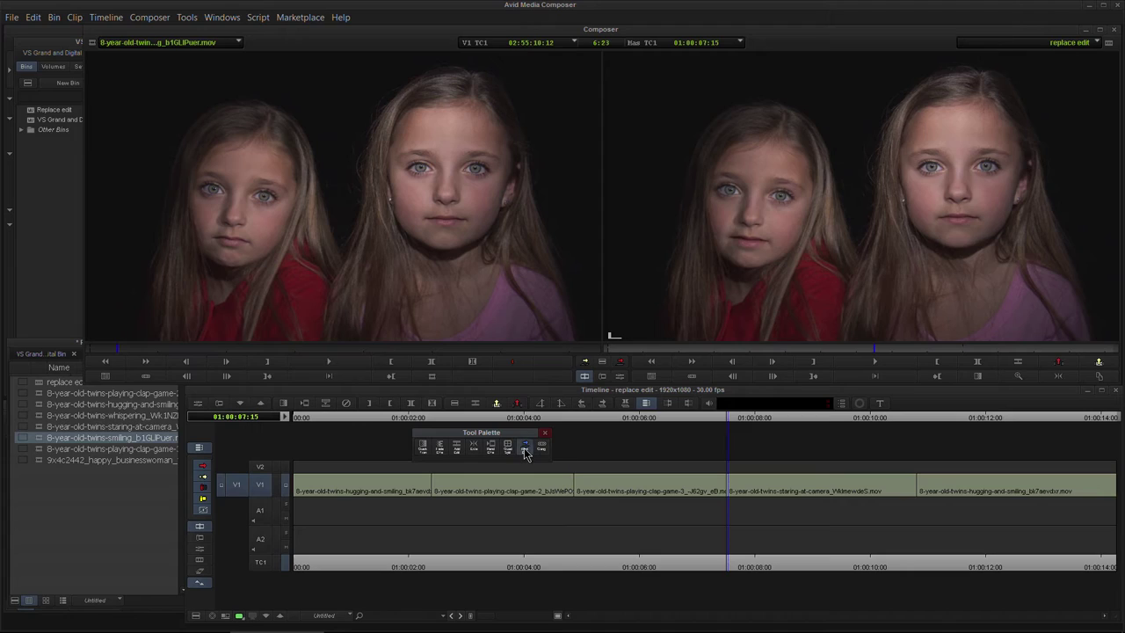
click(491, 562)
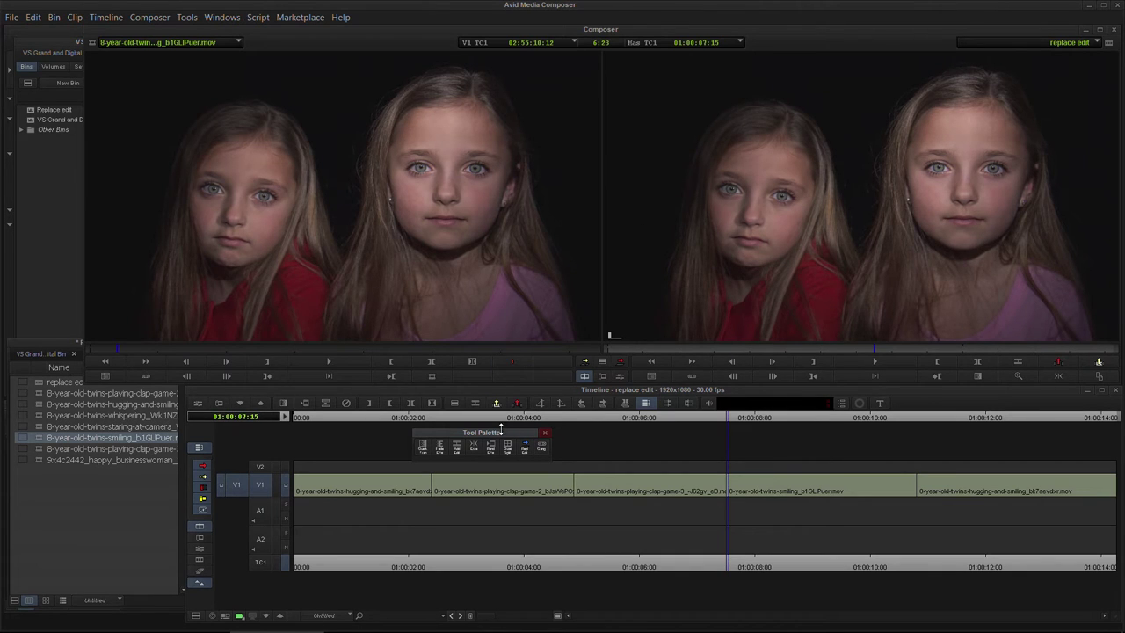
click(544, 433)
- Play the sequence from 01:00:06:14 through the new twins-smiling shot and compare the shot's opening with the cued source frame
drag(727, 420, 668, 429)
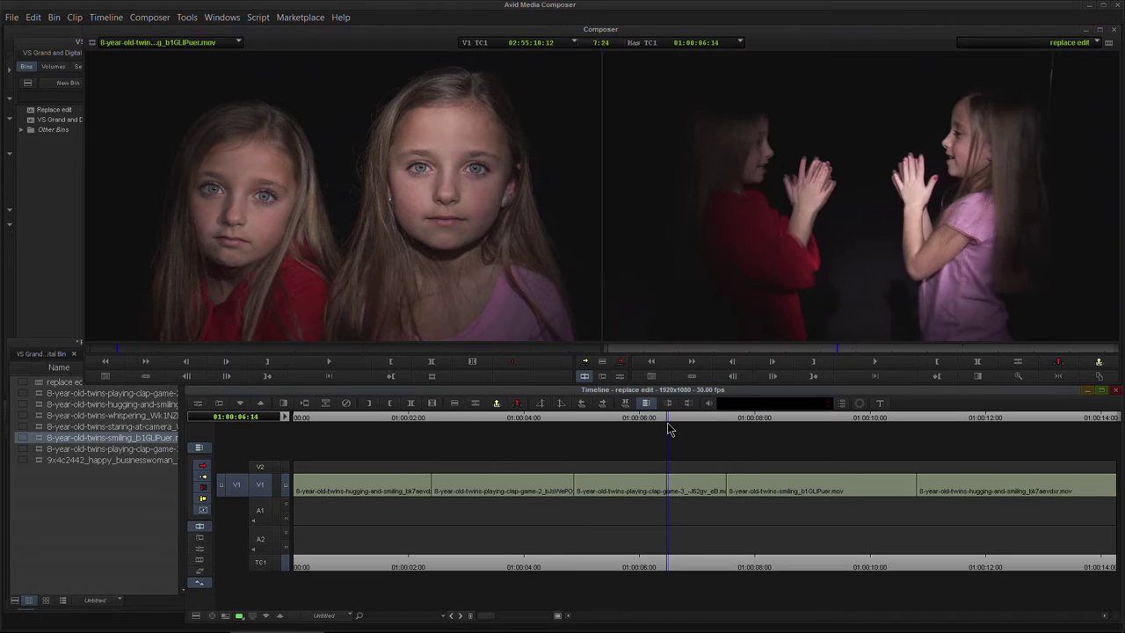
key(space)
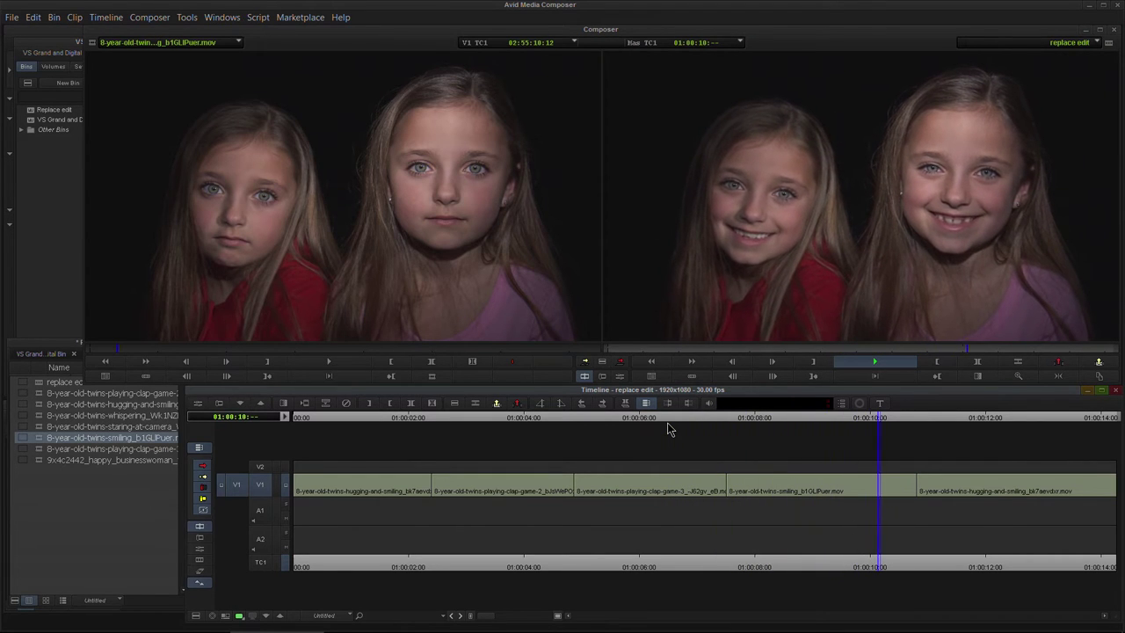
key(space)
drag(922, 419, 733, 438)
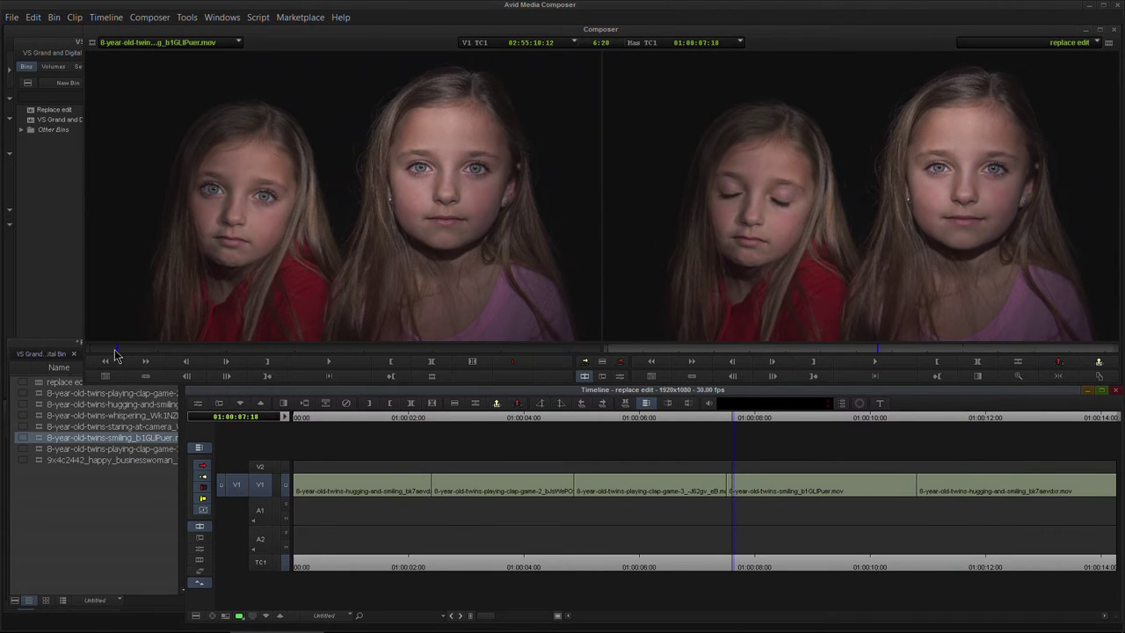
click(117, 348)
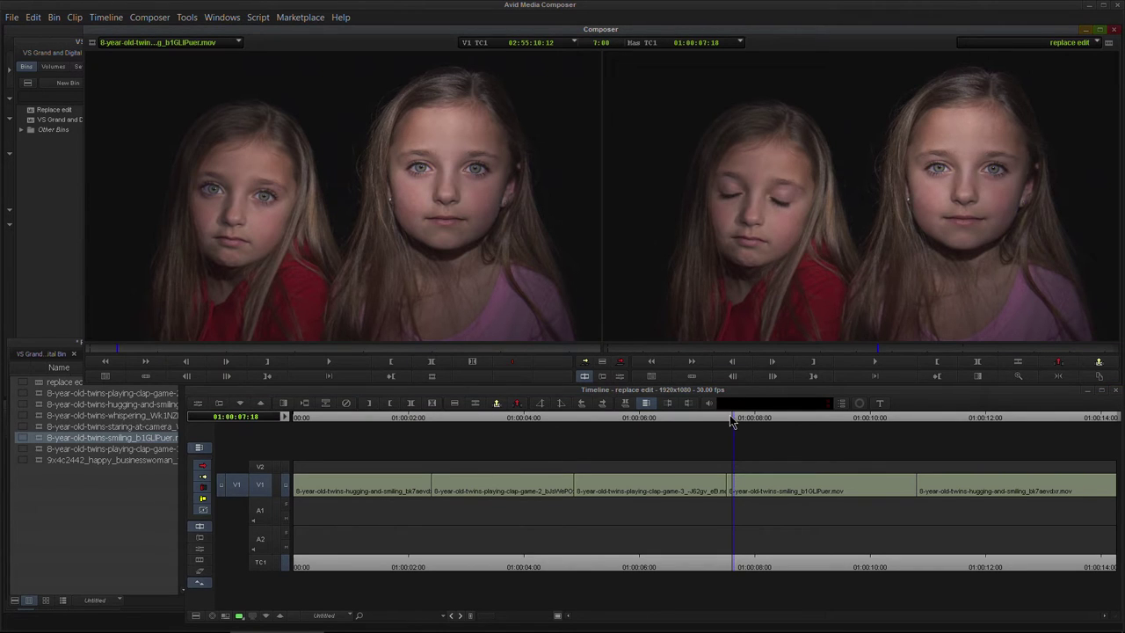
- Cue the twins-smiling source at 02:55:12:28, try an Overwrite and a Splice-in at the head of the clap-game-2 clip, and undo each
drag(730, 419, 438, 466)
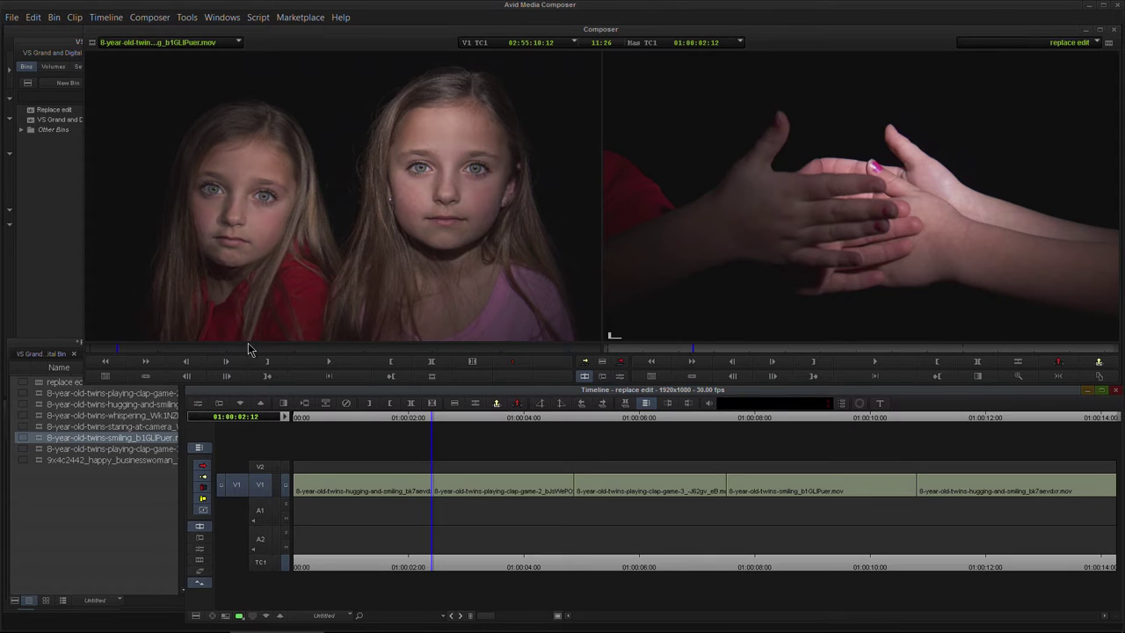
drag(248, 345, 292, 346)
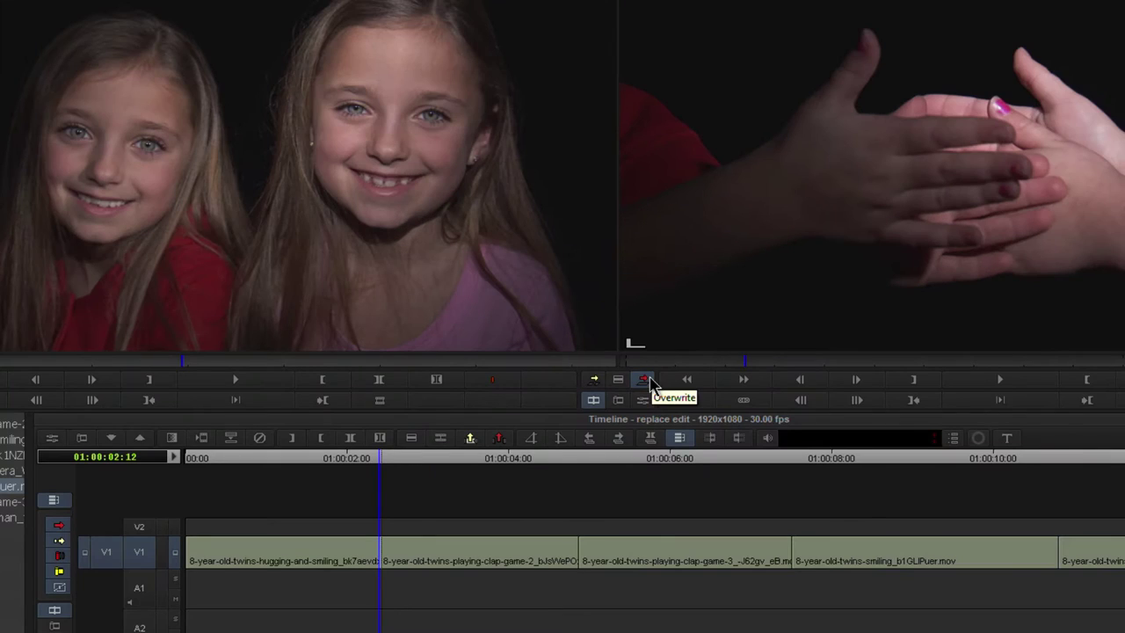
click(646, 380)
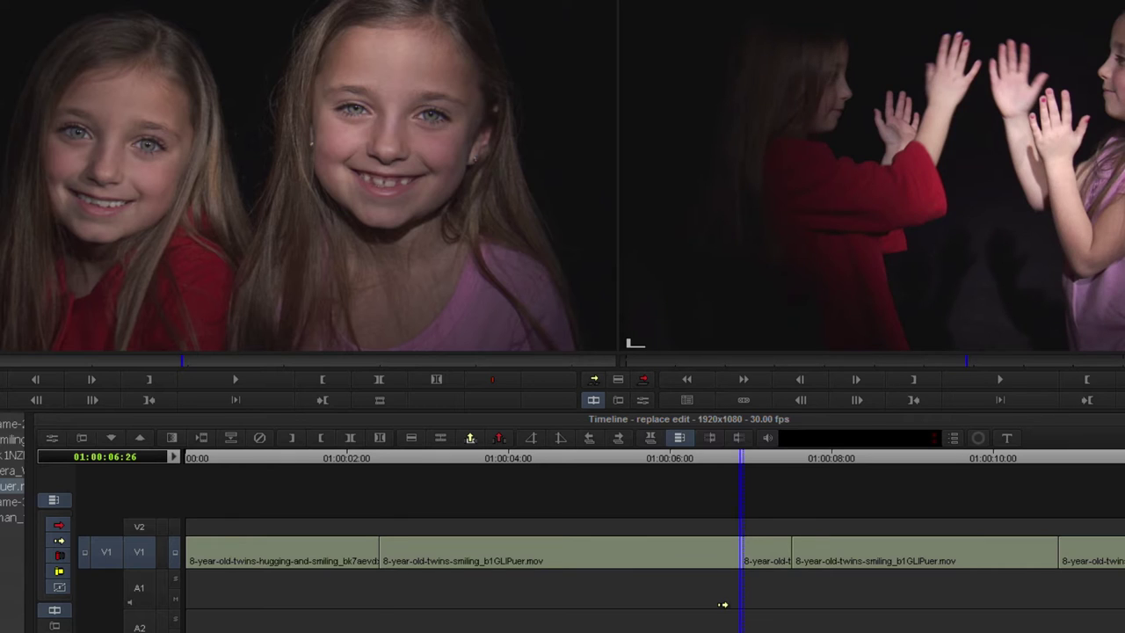
key(ctrl+z)
click(594, 380)
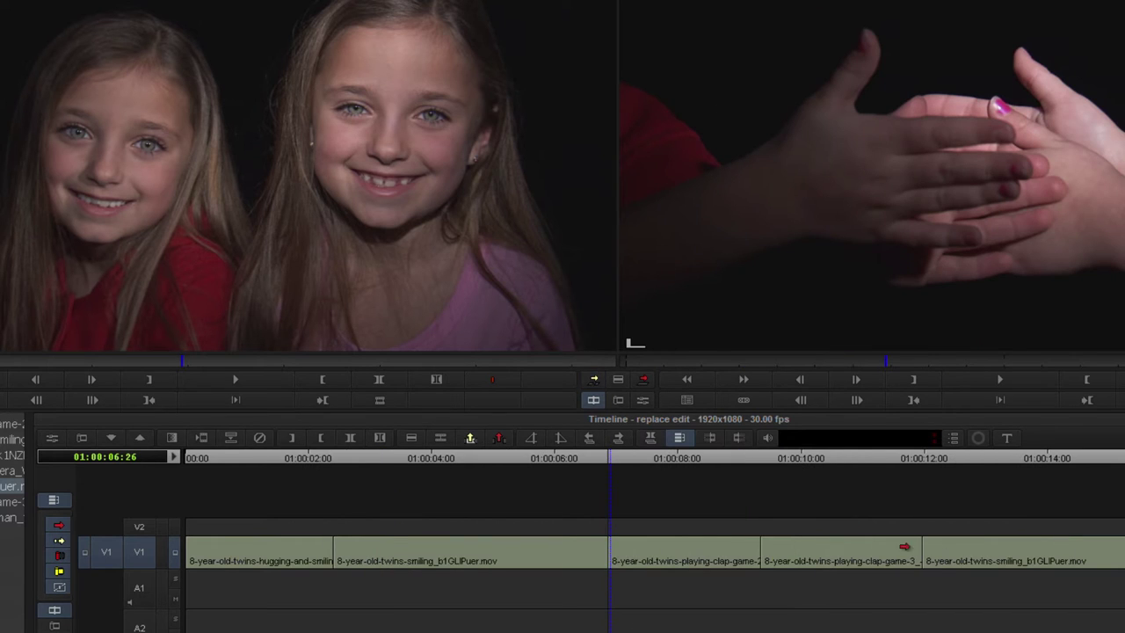
key(ctrl+z)
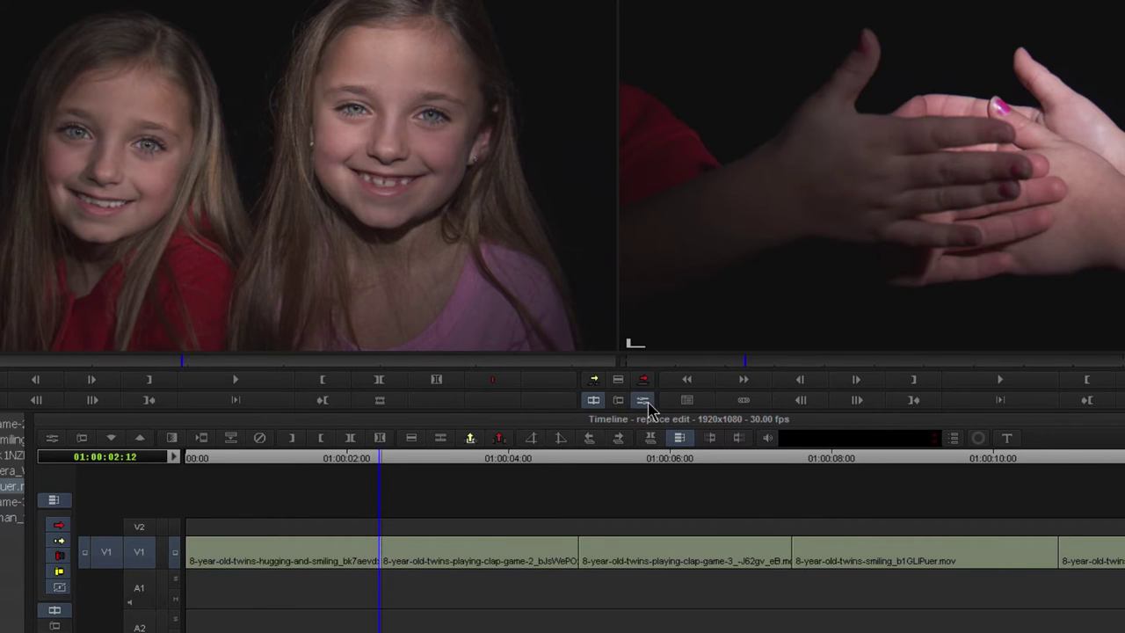
- Try a Replace Edit of the clap-game-2 clip with the twins-smiling source, scrub through the shot, and undo the replacement
drag(618, 379, 550, 478)
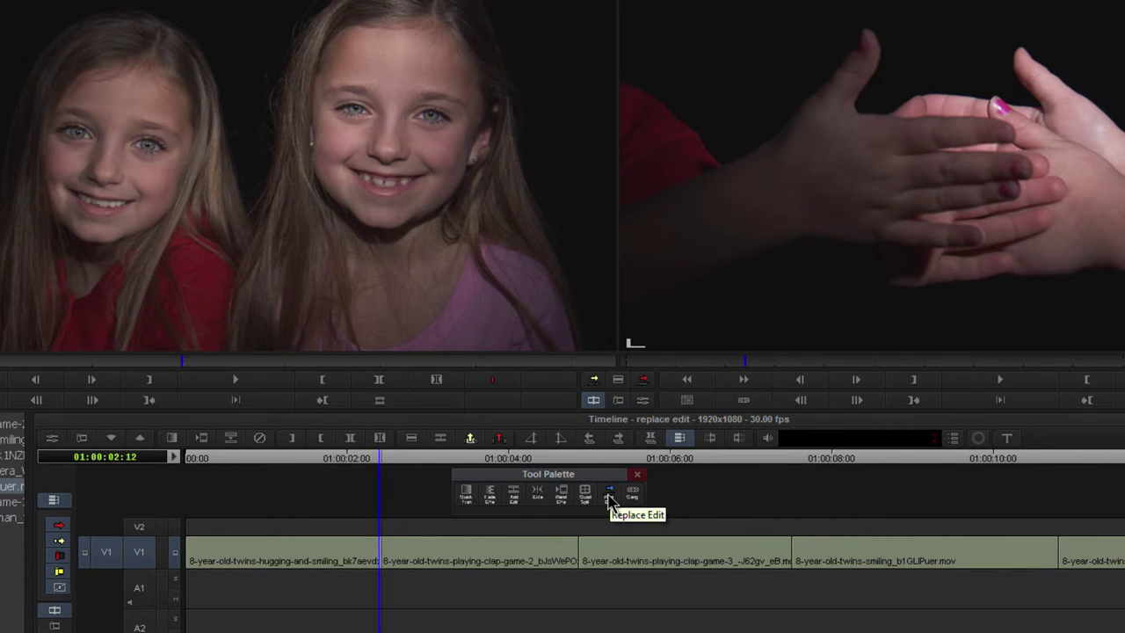
click(610, 495)
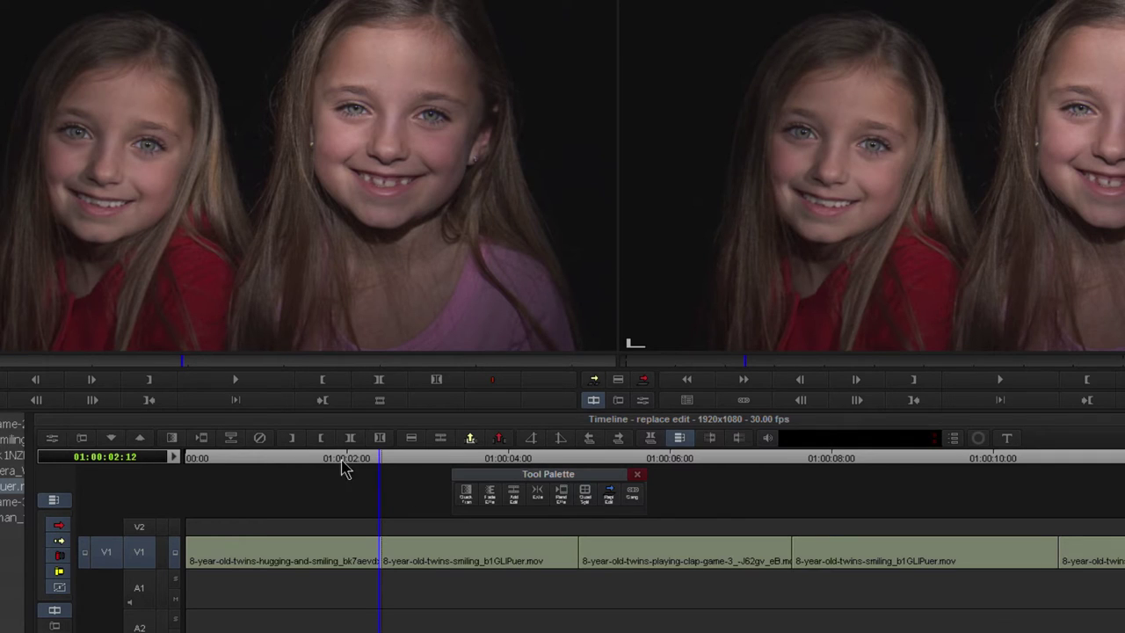
click(380, 459)
drag(380, 459, 529, 512)
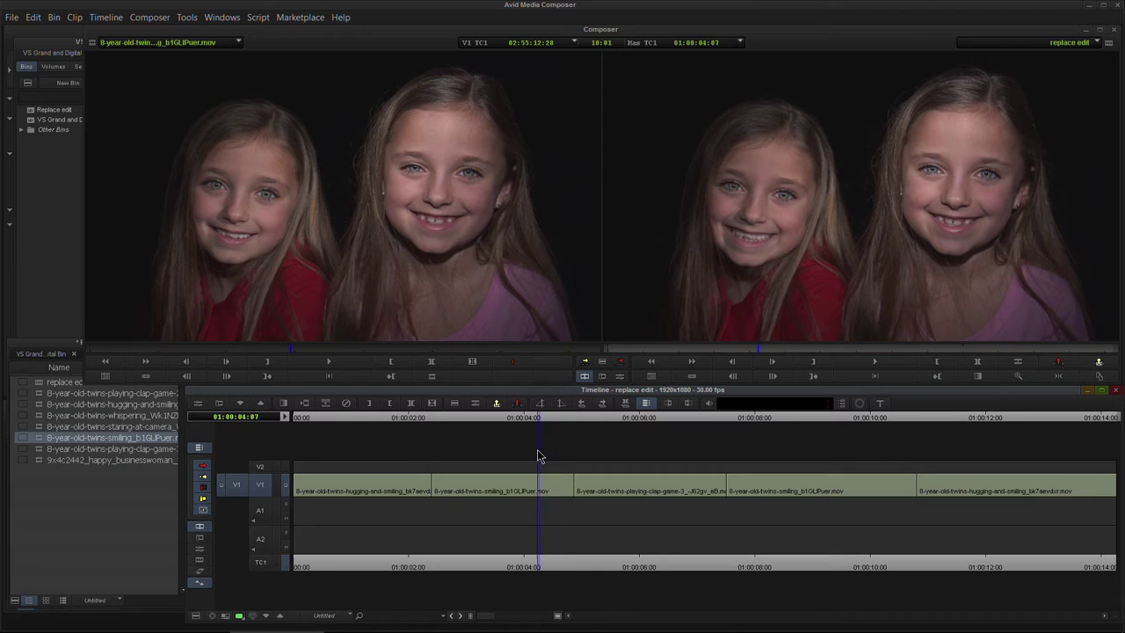
mouse_move(539, 456)
mouse_down()
mouse_move(641, 455)
mouse_move(530, 462)
mouse_up()
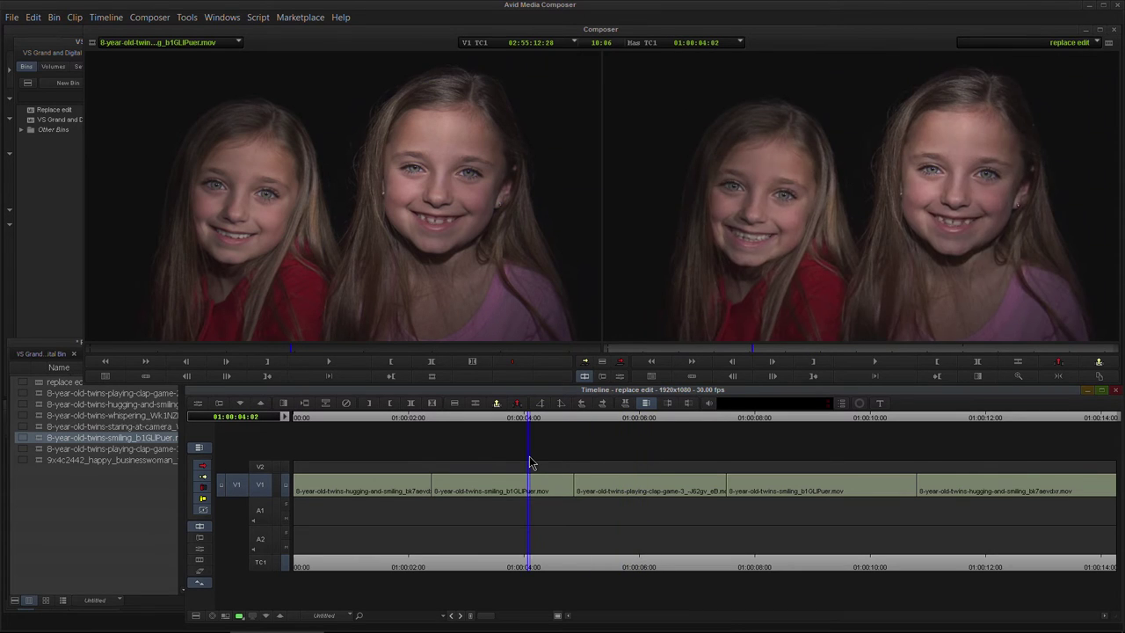
key(ctrl+z)
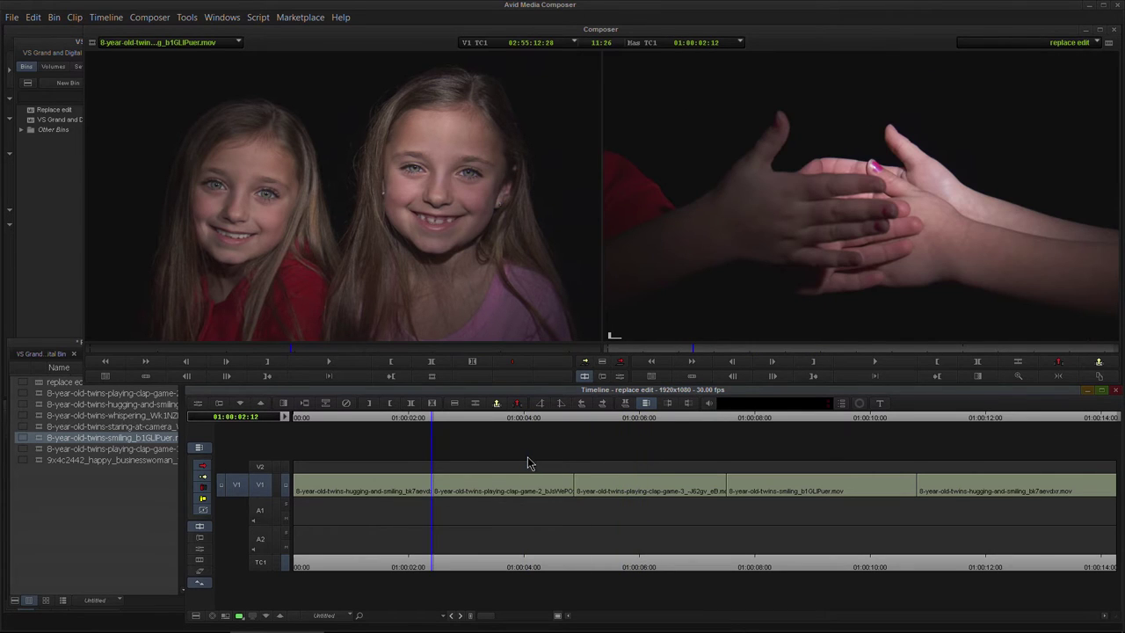
- Park the sequence at 01:00:08:17 in the twins-smiling shot and show the Tool Palette floating over the timeline
drag(447, 424, 396, 450)
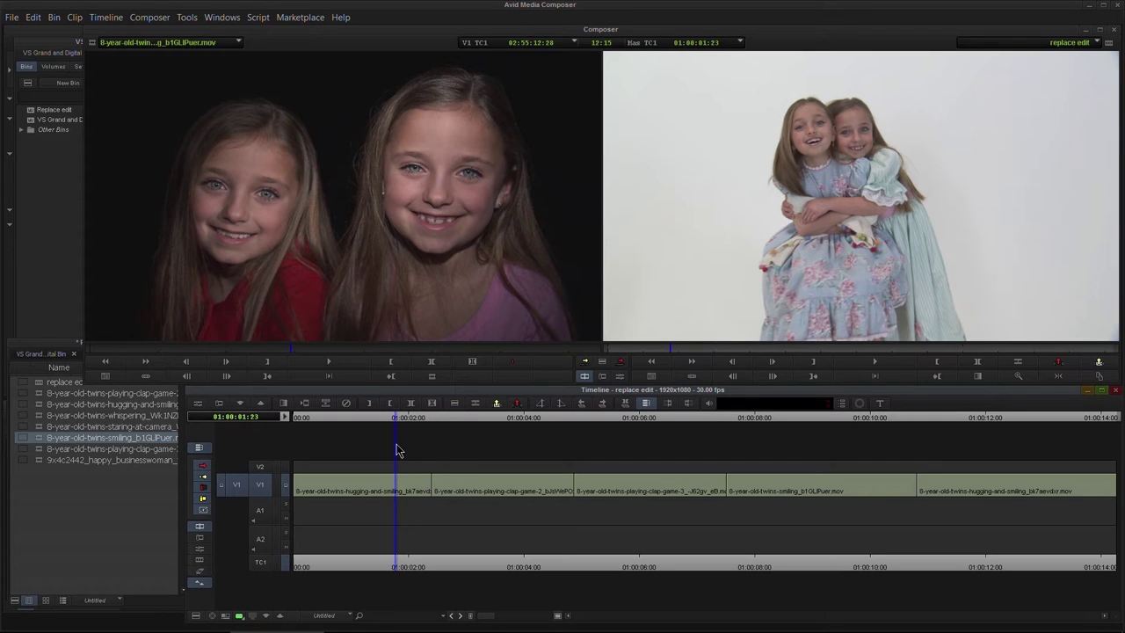
click(814, 429)
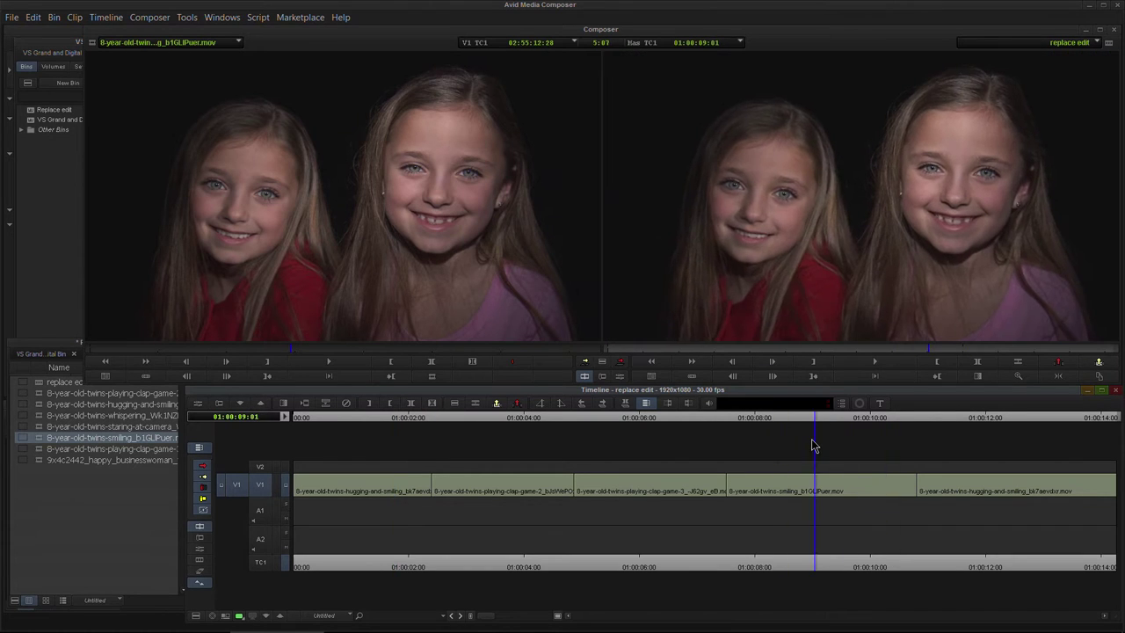
mouse_move(812, 446)
mouse_down()
mouse_move(741, 446)
mouse_move(789, 446)
mouse_up()
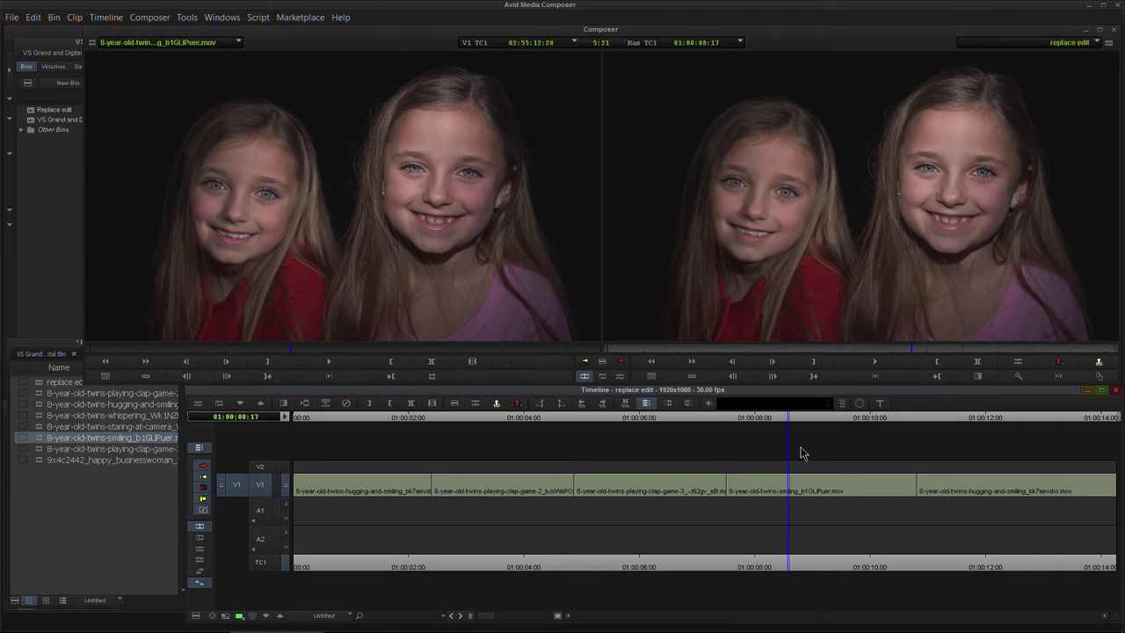
click(601, 360)
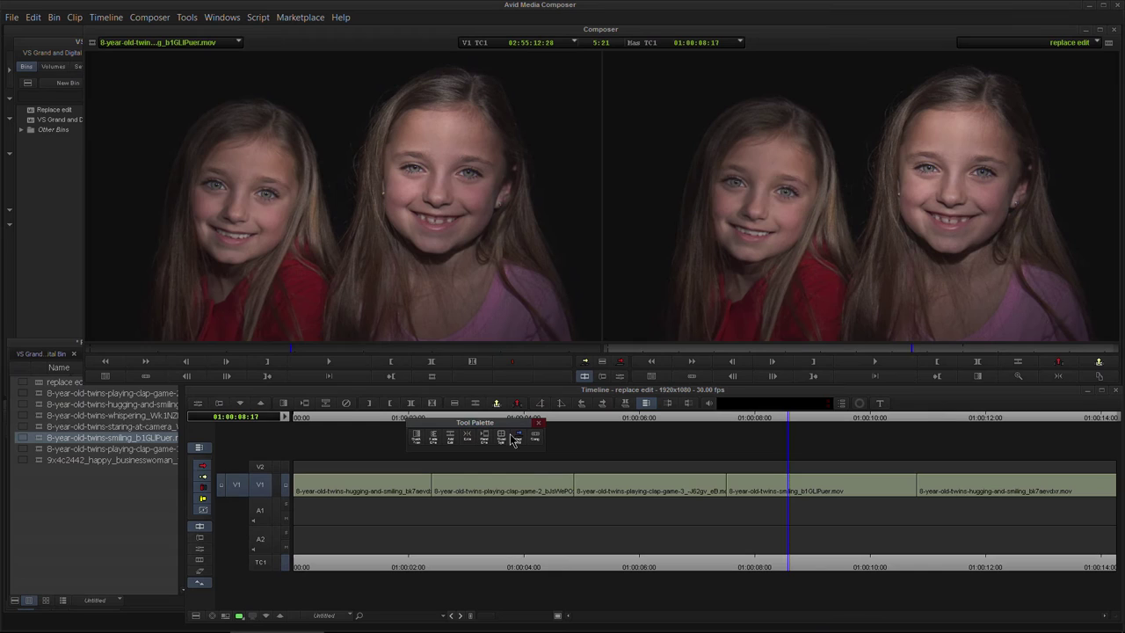
drag(508, 425, 496, 426)
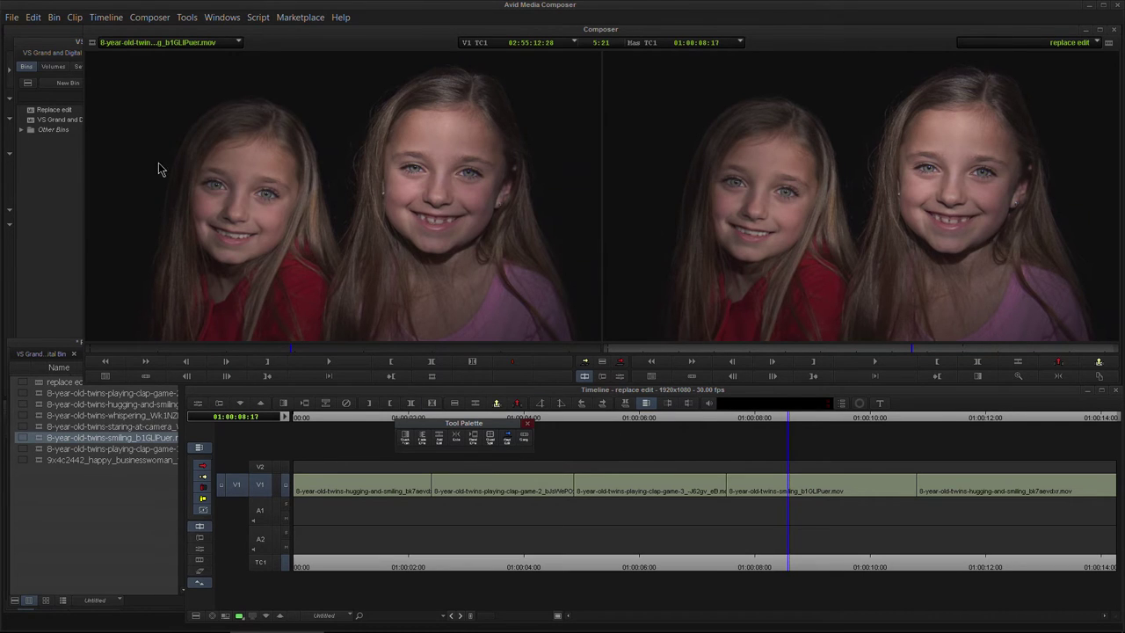
- Open the Keyboard settings for MC English (United States) from the project settings and move their window clear of the project window
click(77, 172)
click(85, 66)
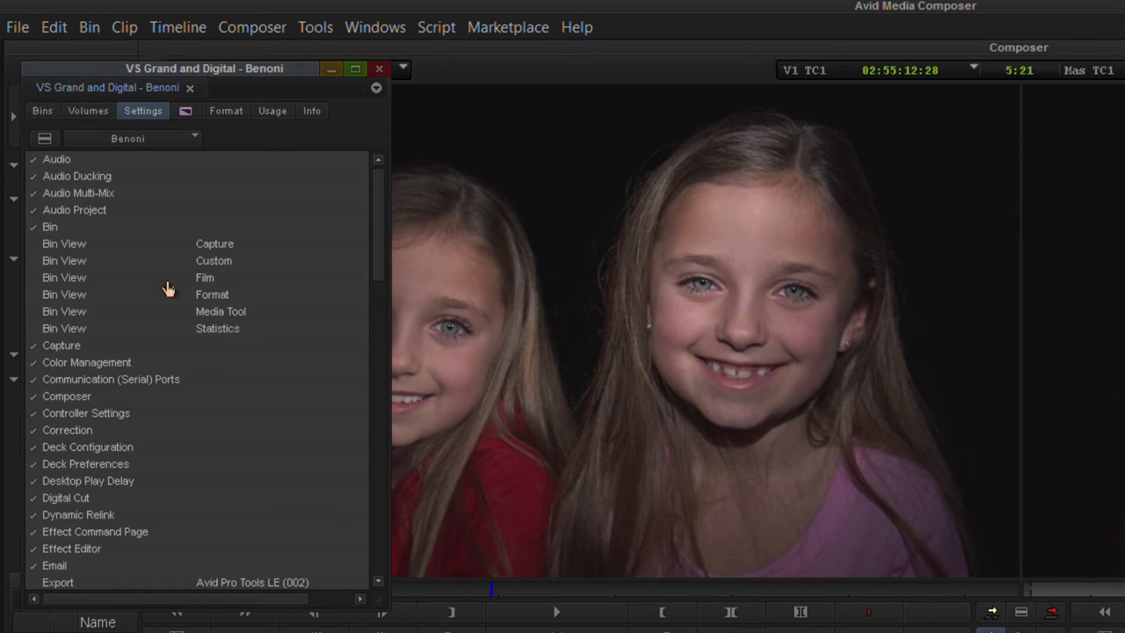
scroll(158, 381, down, 14)
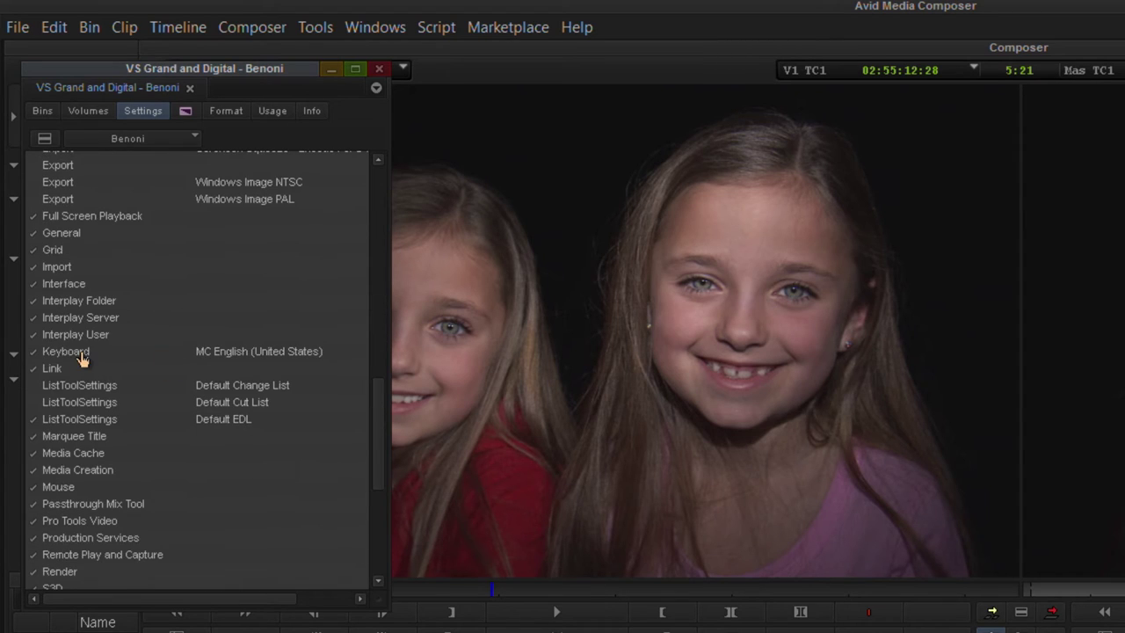
double_click(81, 359)
drag(912, 420, 849, 606)
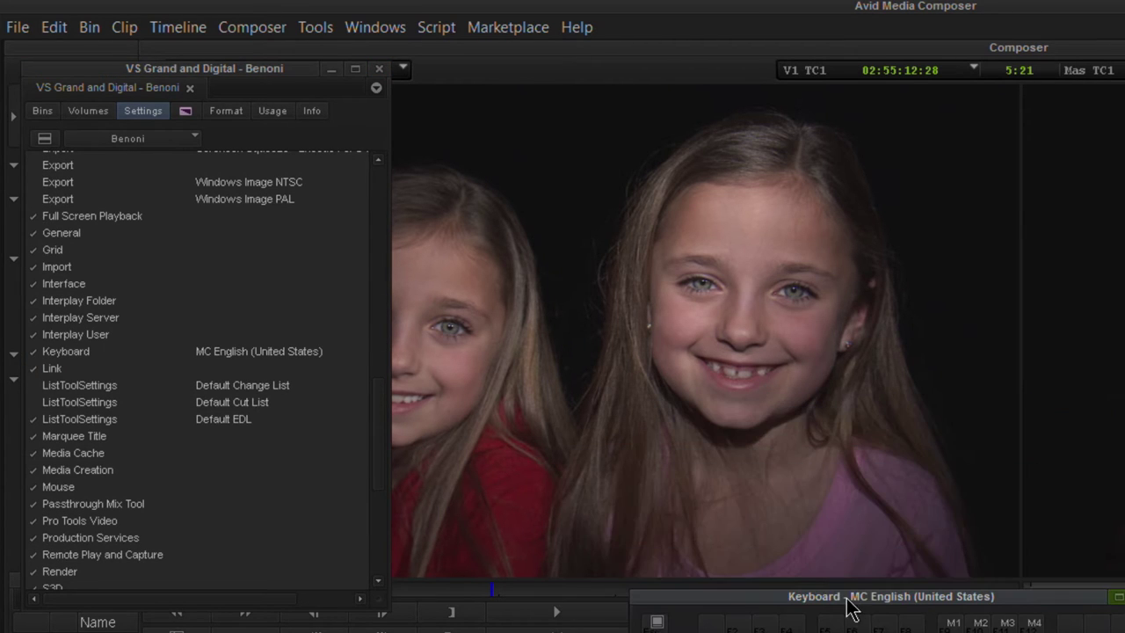
- Open the Command Palette, place it above the keyboard layout and show its Edit commands
click(376, 32)
mouse_move(325, 29)
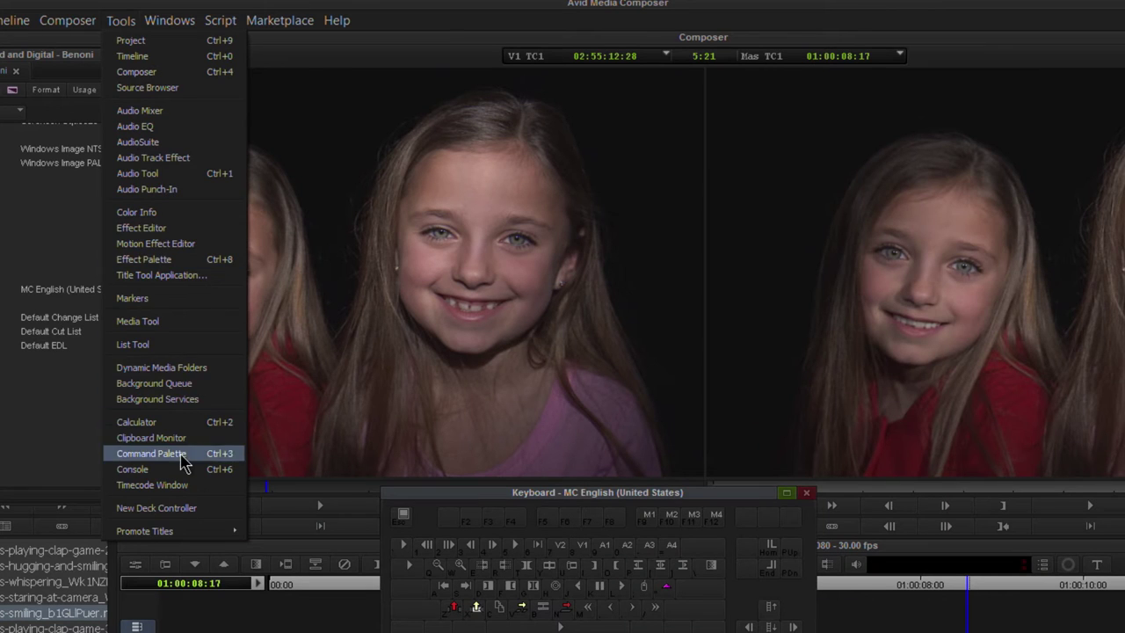
click(353, 549)
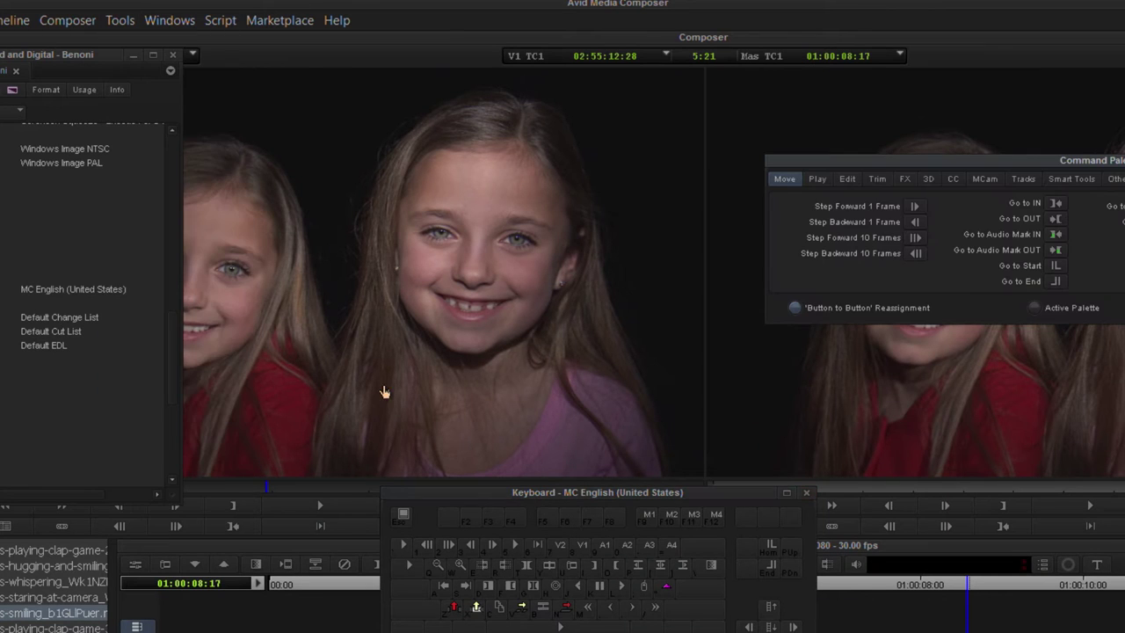
drag(1017, 170, 665, 245)
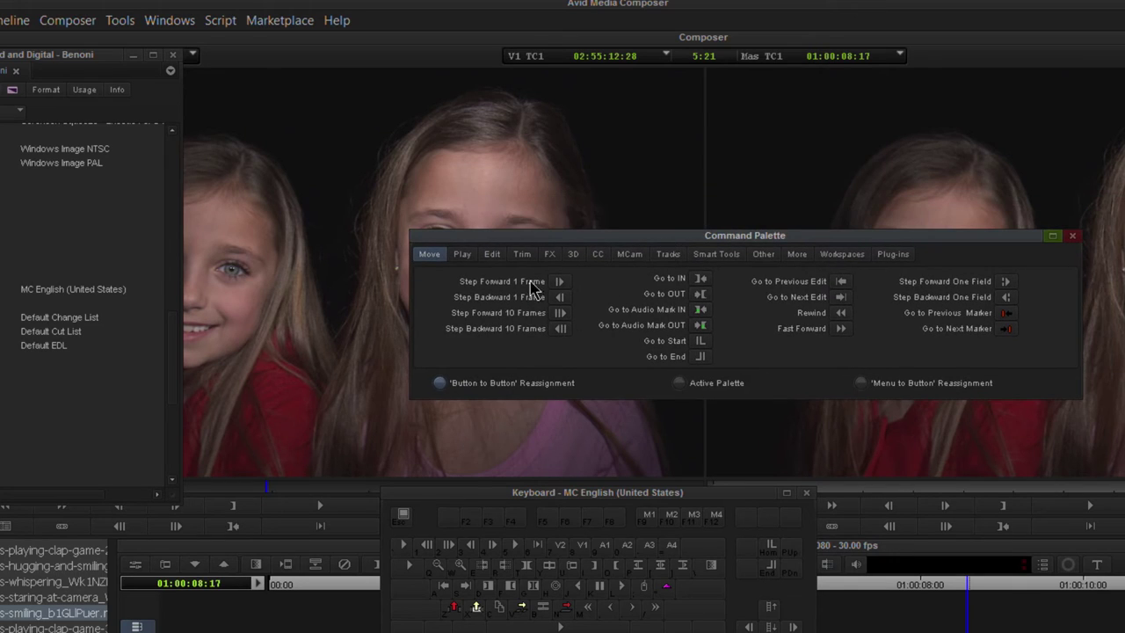
click(492, 255)
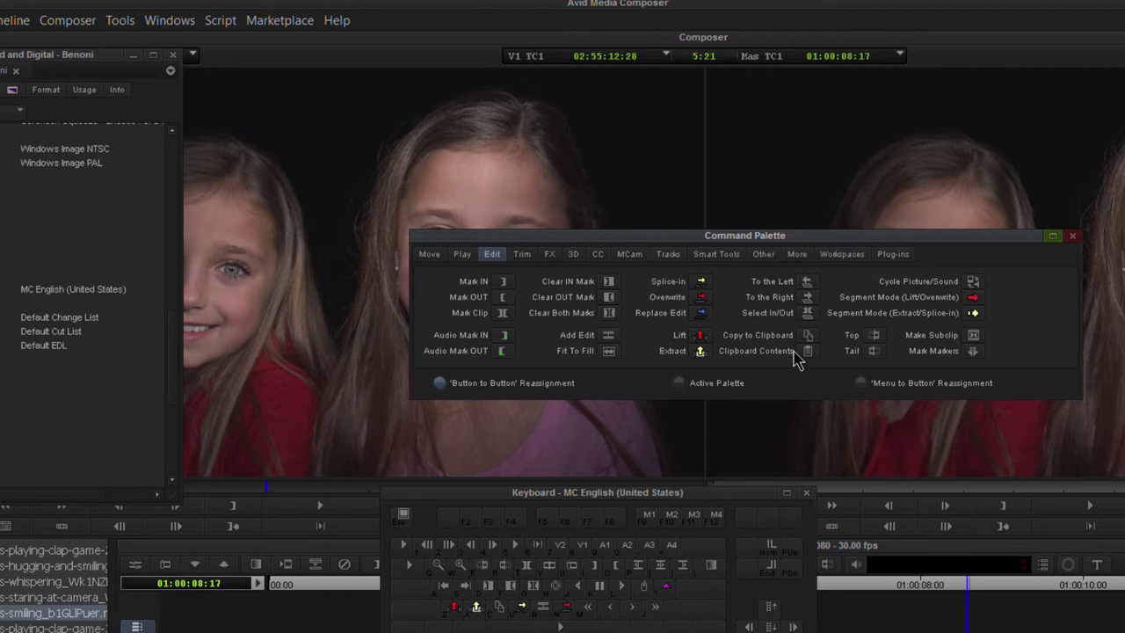
drag(779, 235, 735, 229)
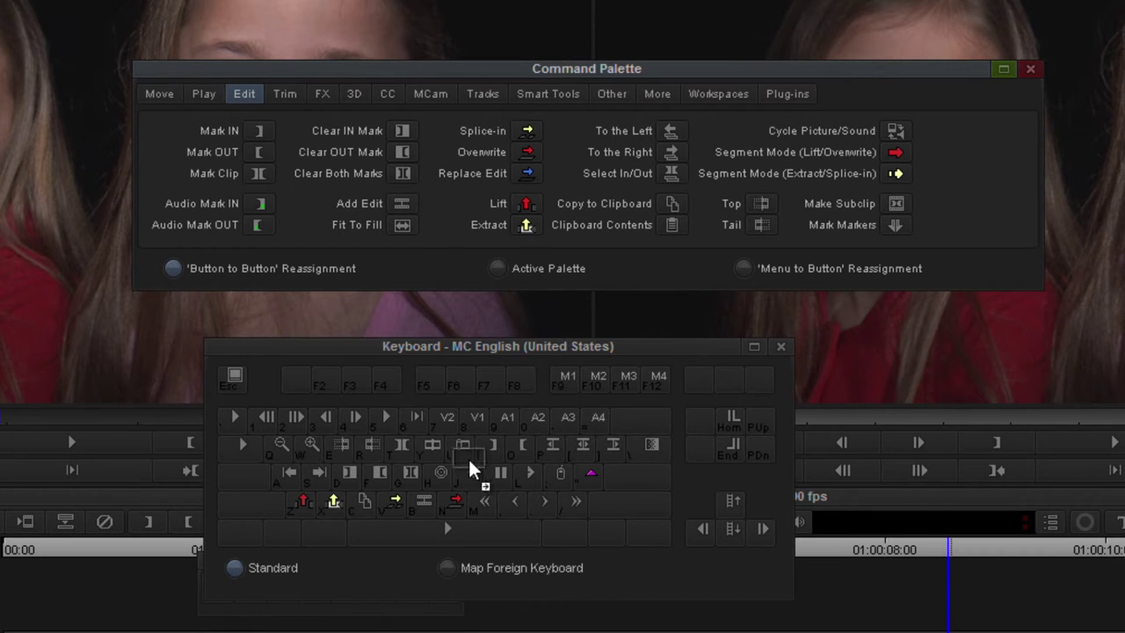
- Close the keyboard layout, assign Replace Edit to the timeline's Tail button, and close the Tool Palette and Command Palette
drag(571, 506, 573, 507)
click(781, 348)
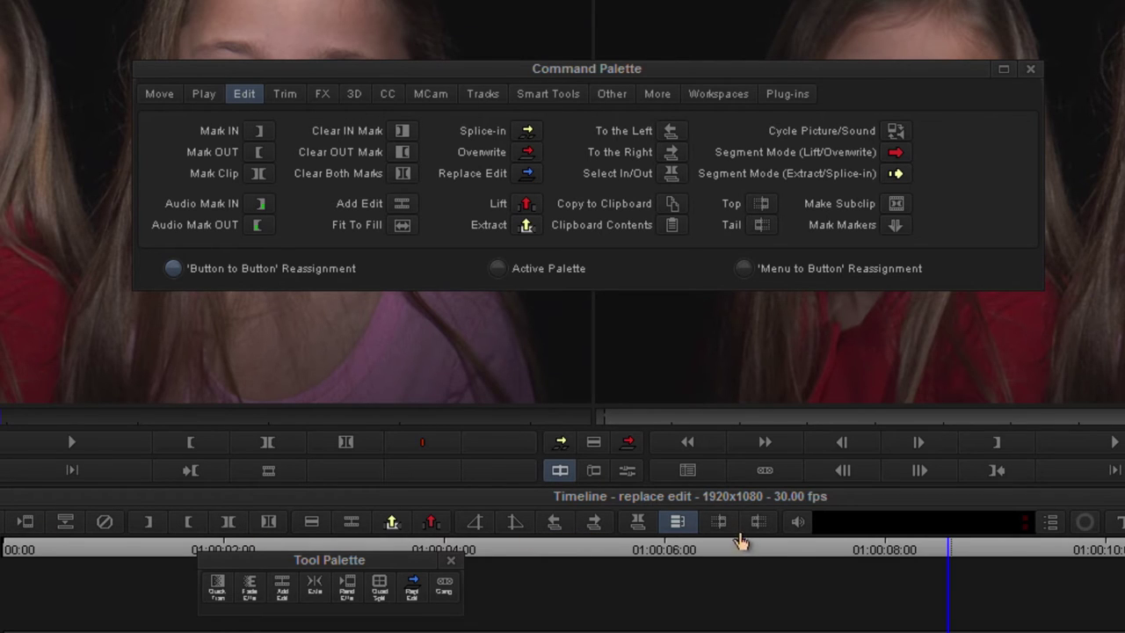
drag(525, 176, 758, 524)
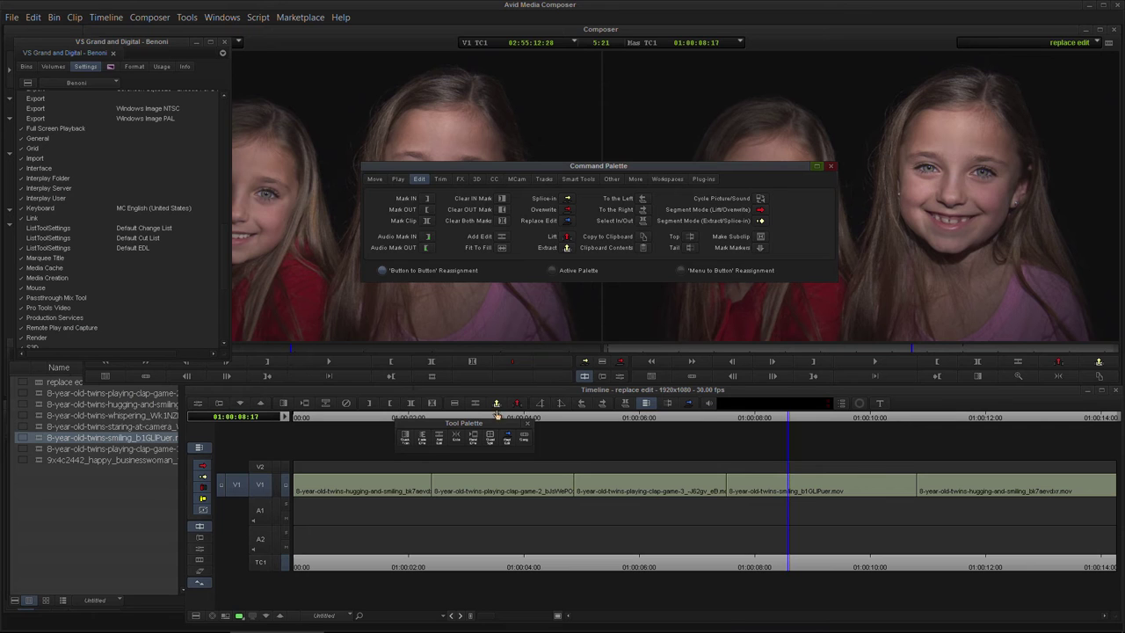
click(527, 425)
click(831, 167)
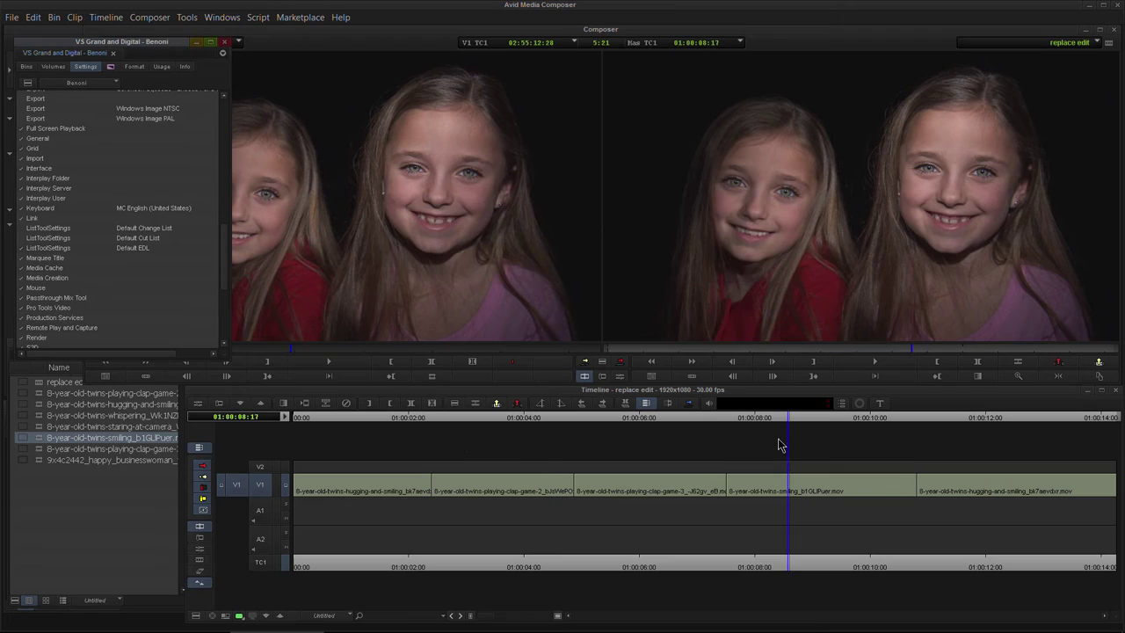
- Park the sequence at 01:00:04:26, load the clap-game-2 clip as the source and cue it at 02:52:35:05
drag(787, 424, 580, 427)
click(309, 233)
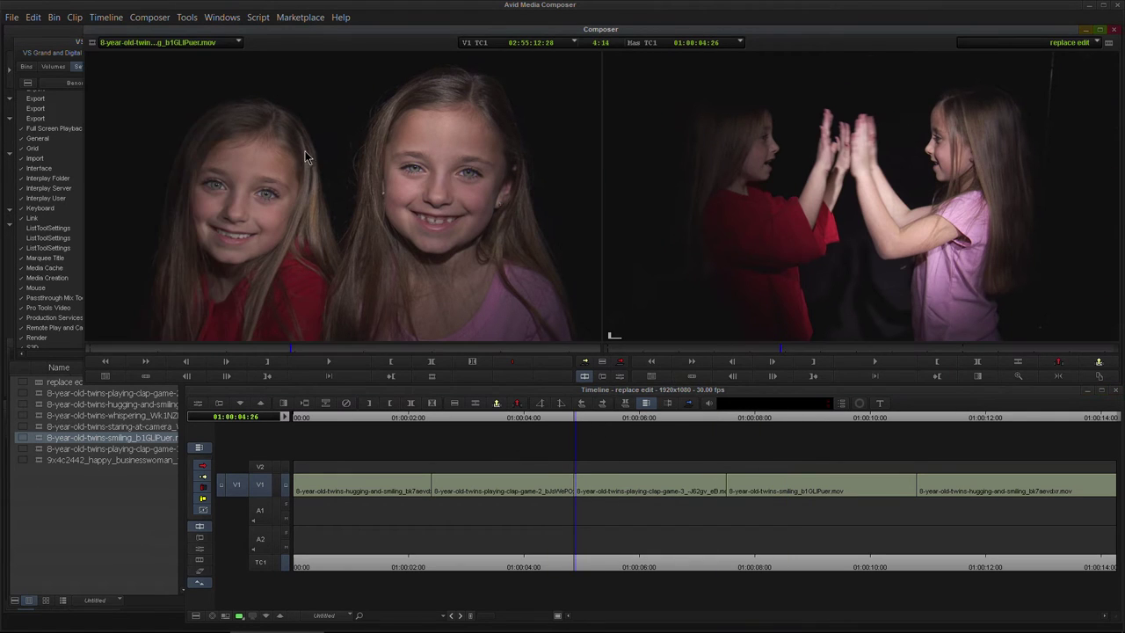
drag(243, 349, 286, 348)
drag(39, 395, 240, 350)
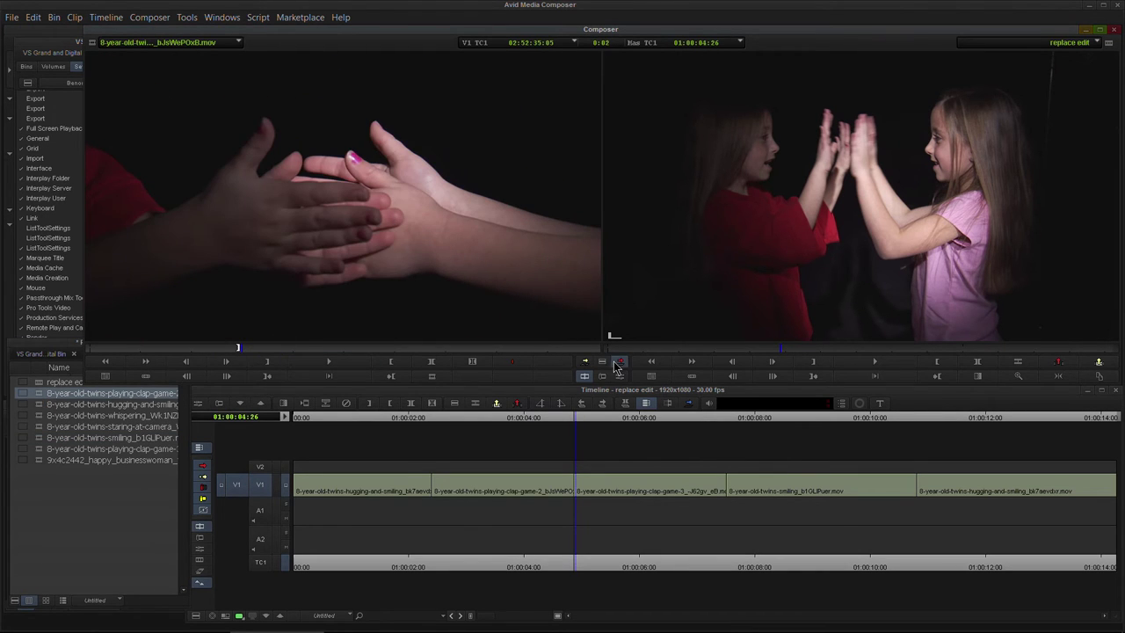
- Use Replace Edit to swap the sequence's third clip for clap-game-2, load the twins-smiling clip, replace it again and scrub the result
click(691, 405)
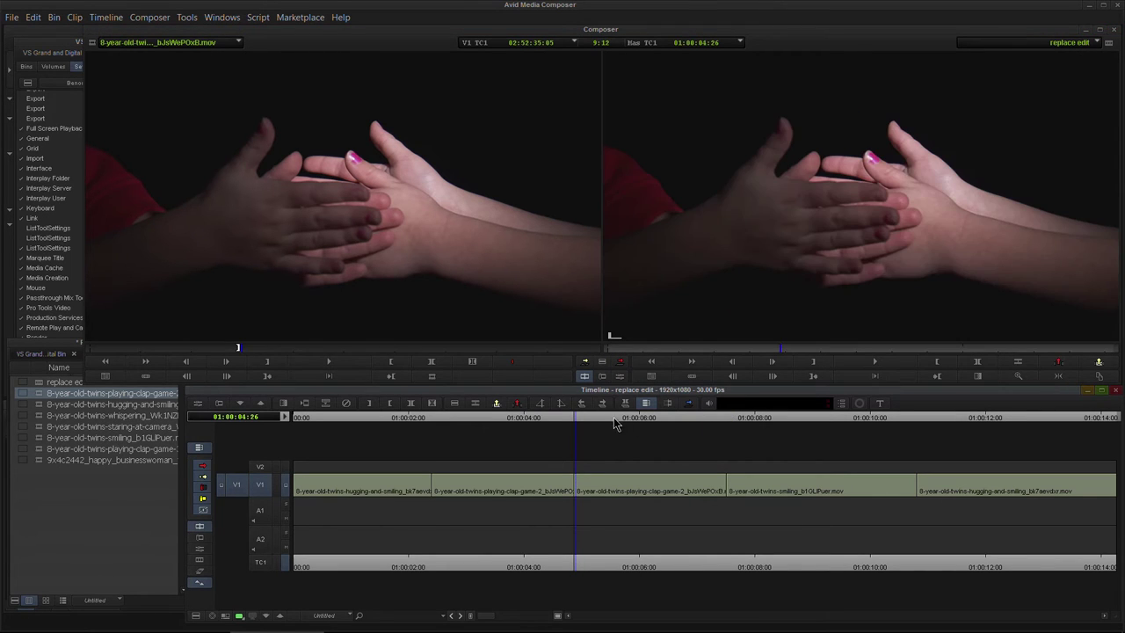
drag(583, 417, 575, 447)
double_click(46, 447)
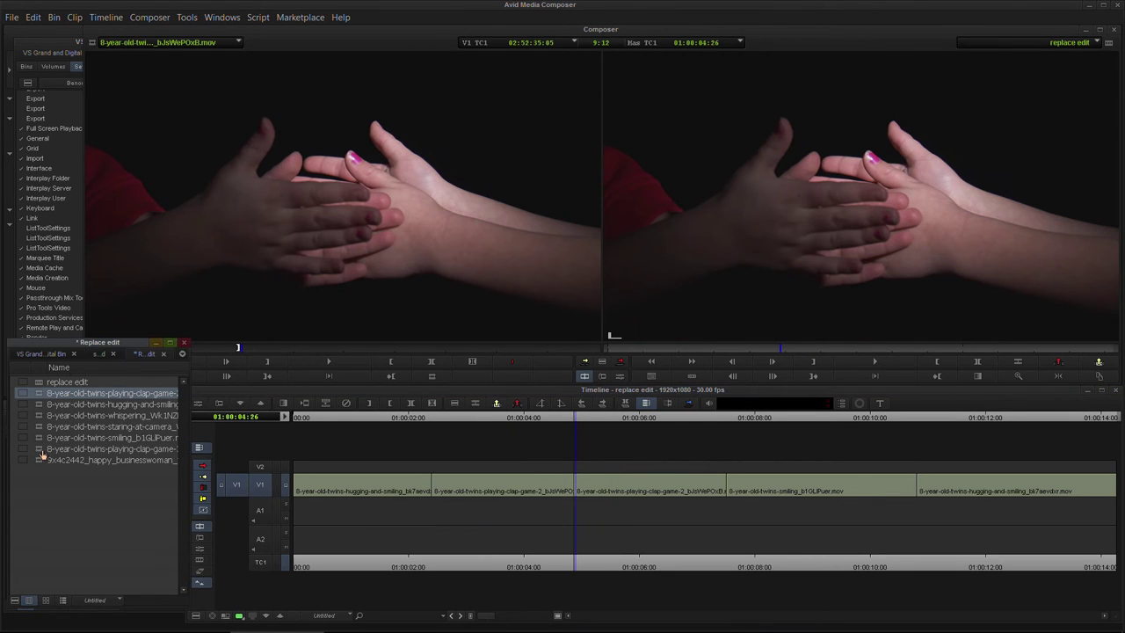
double_click(43, 438)
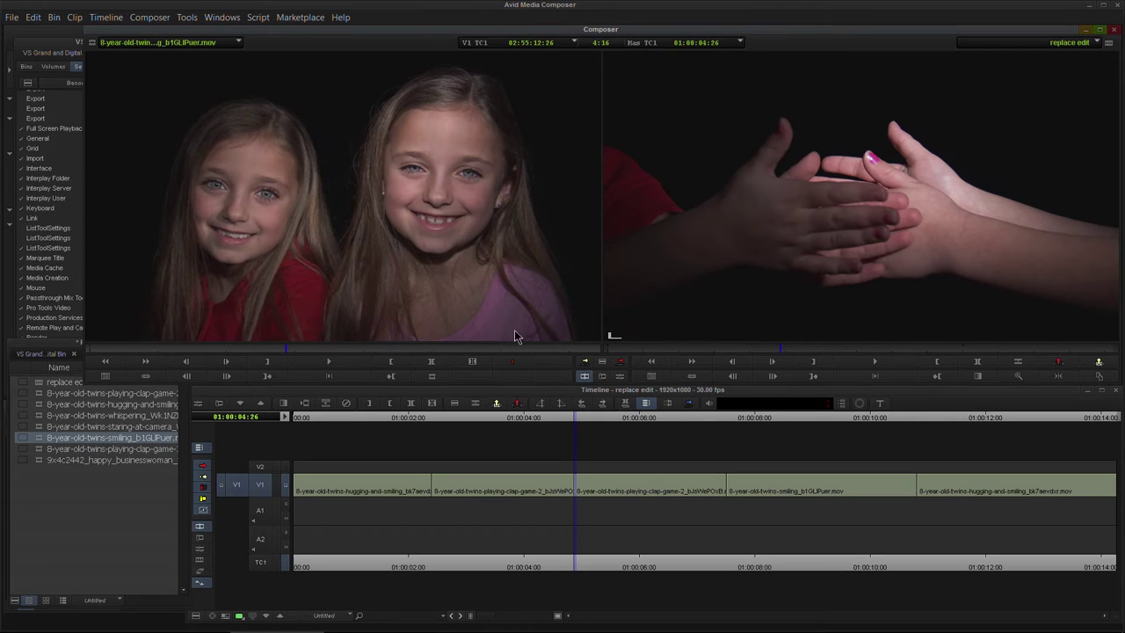
click(690, 404)
drag(587, 421, 738, 426)
mouse_move(627, 450)
mouse_down()
mouse_move(572, 451)
mouse_move(648, 452)
mouse_up()
- Load the twins-whispering clip, cue it at 02:49:59:05 and try a Replace Edit with the sequence parked at 01:00:06:03
double_click(27, 415)
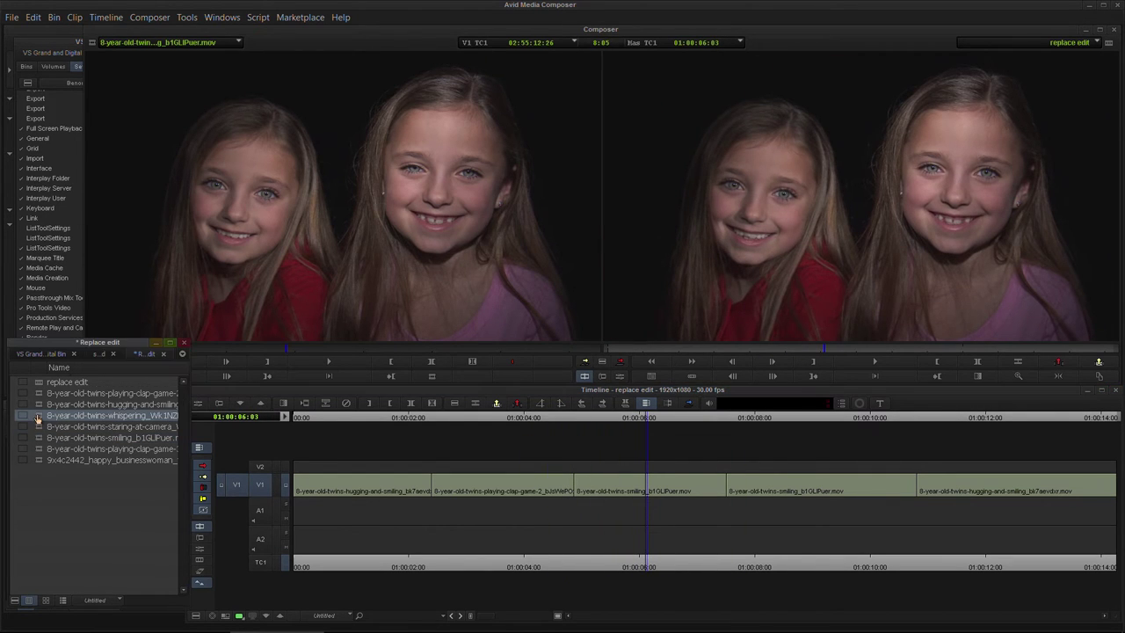
drag(392, 352, 358, 347)
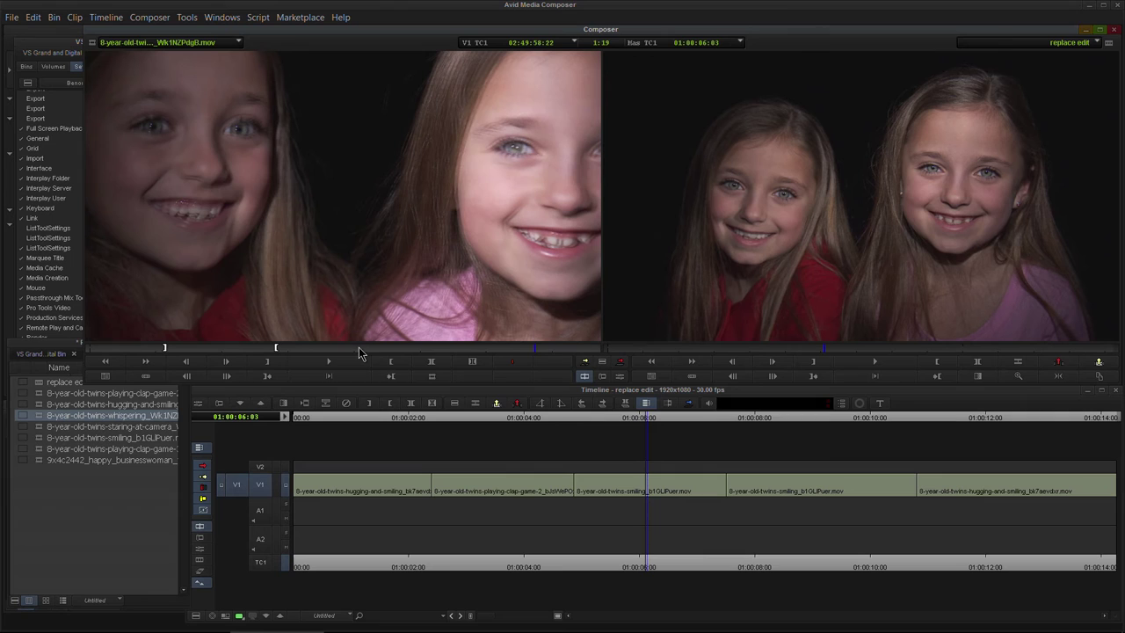
drag(443, 345, 562, 349)
click(689, 404)
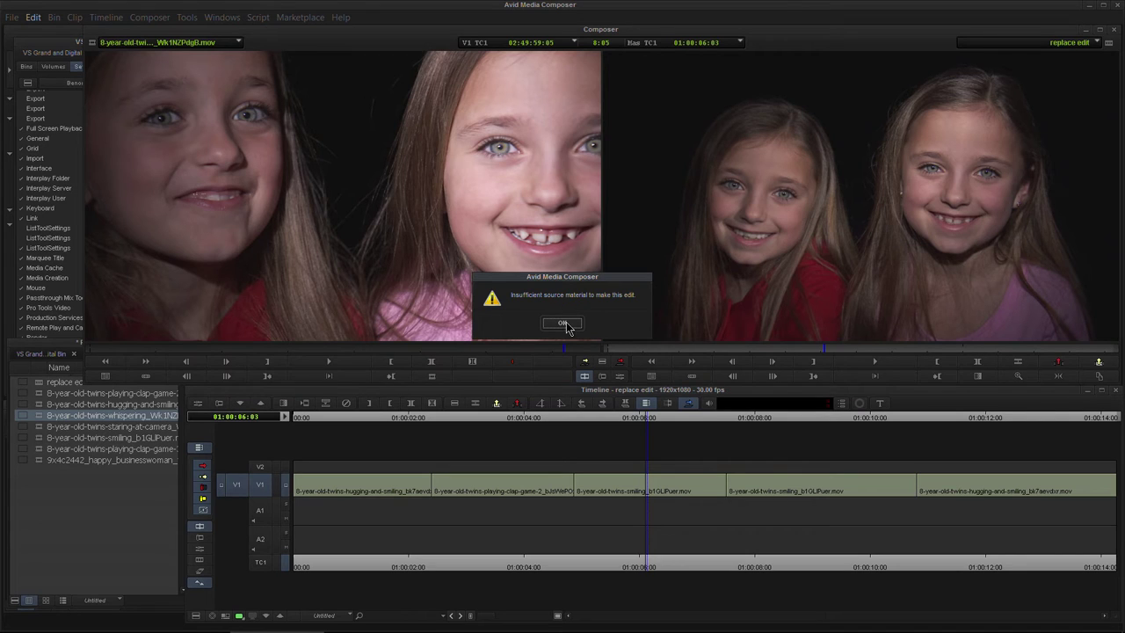
click(564, 323)
- Cue the whispering clip at 02:49:56:09, replace the third clip with it from 01:00:04:26 and park the sequence at 01:00:03:18
drag(542, 346, 374, 346)
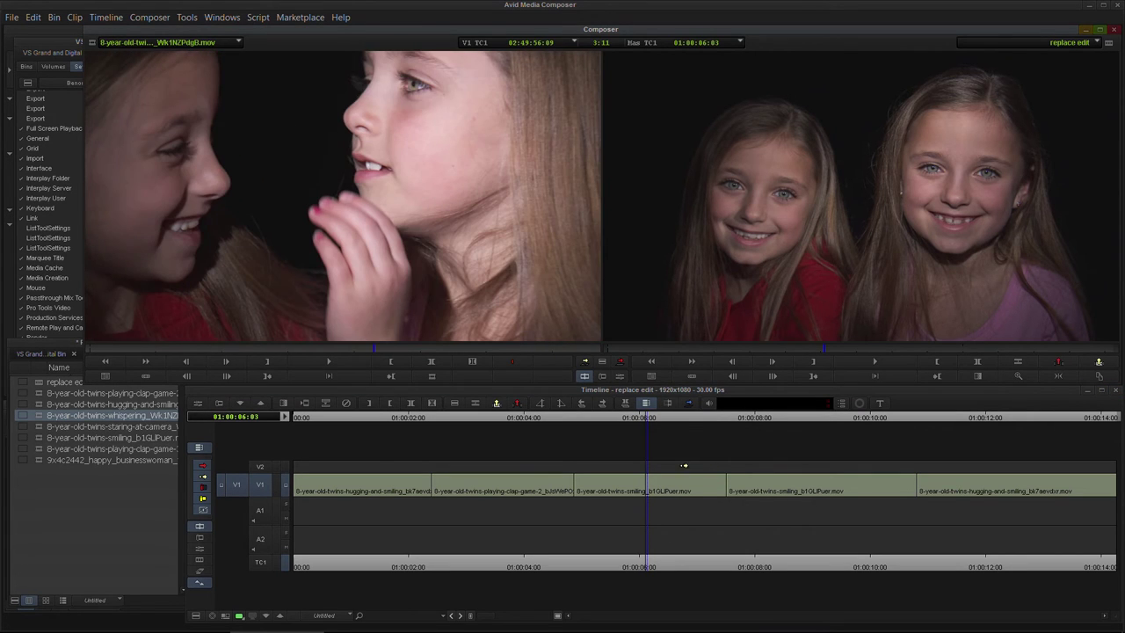
click(647, 420)
key(a)
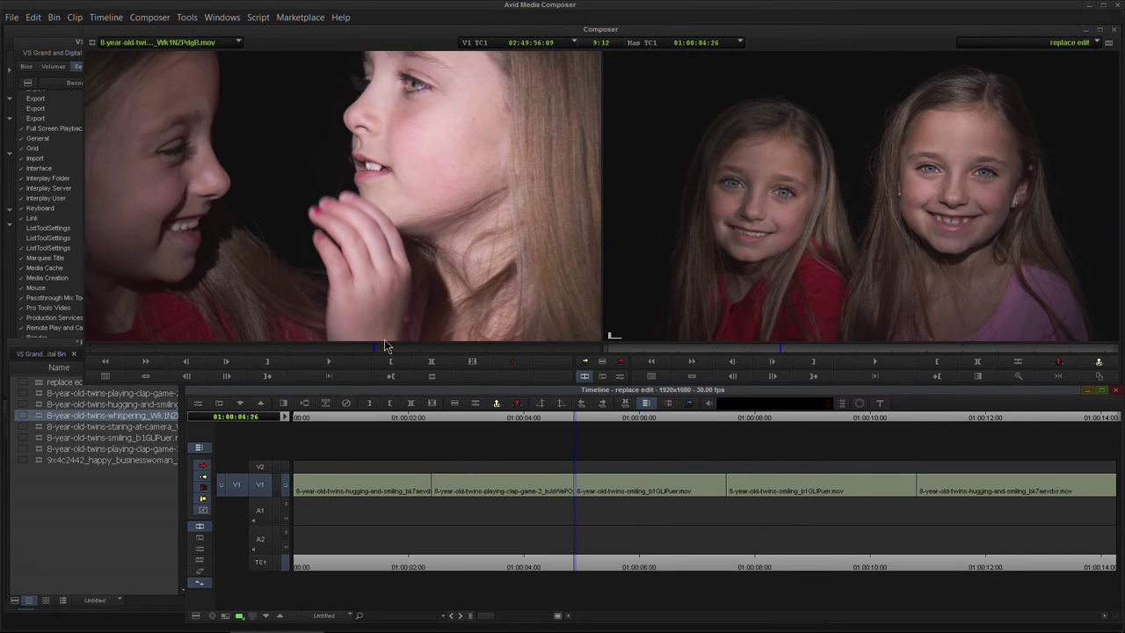
click(689, 404)
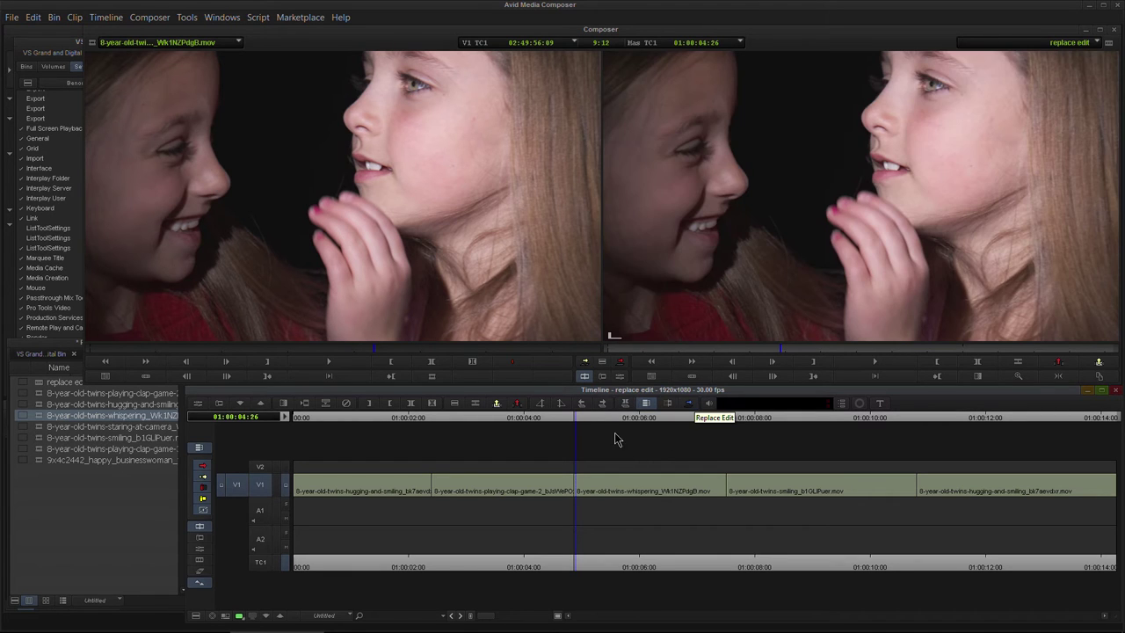
drag(572, 424, 502, 443)
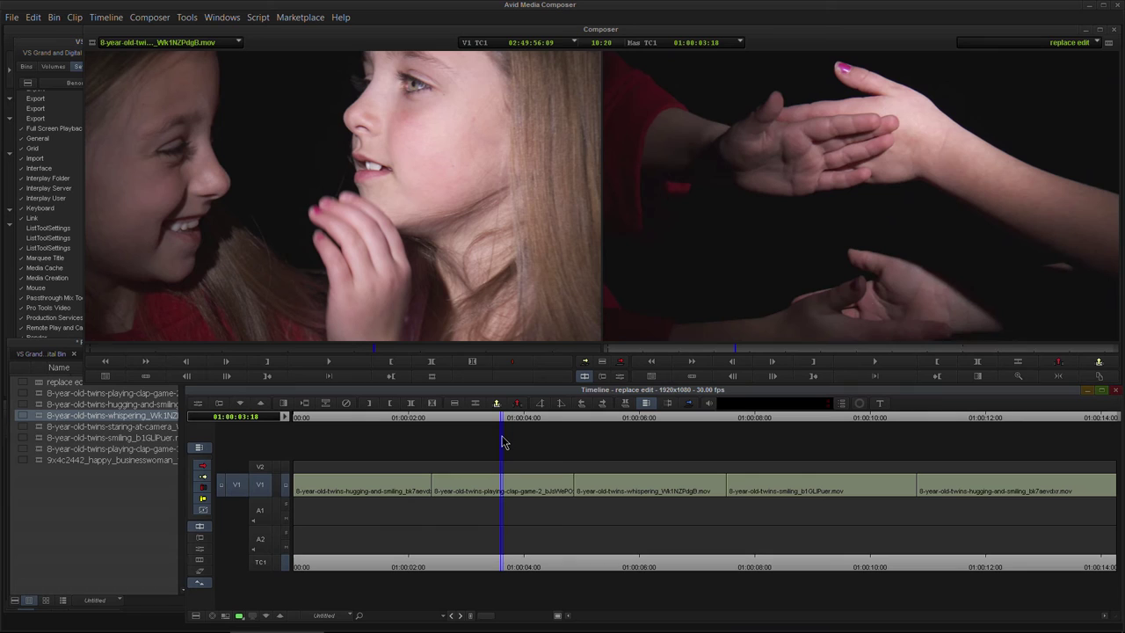
- Load the PIANO WARS_Grandeur vs BechDigitalGrand sequence from the VS Grand and Digital Bin and park it at 01:05:35:03
click(34, 355)
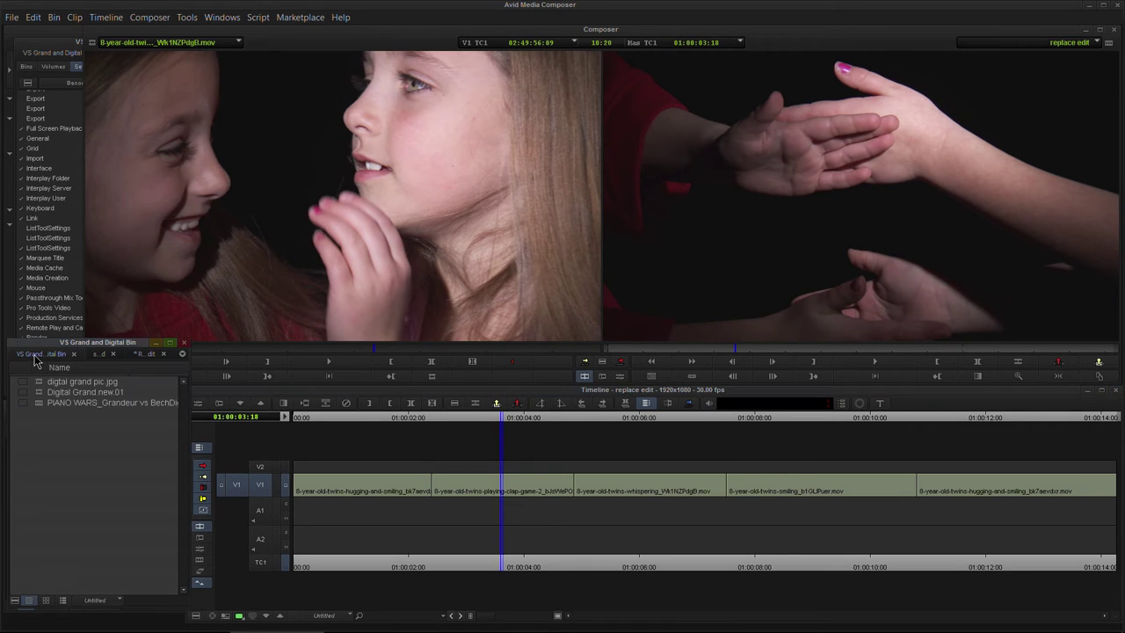
double_click(38, 408)
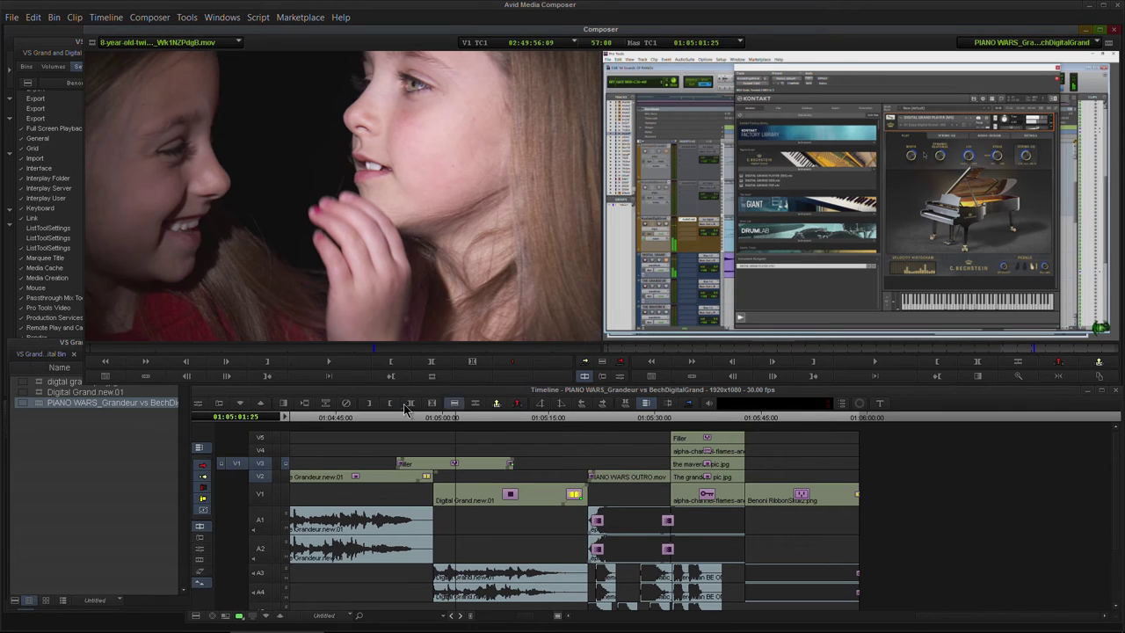
drag(466, 423, 692, 431)
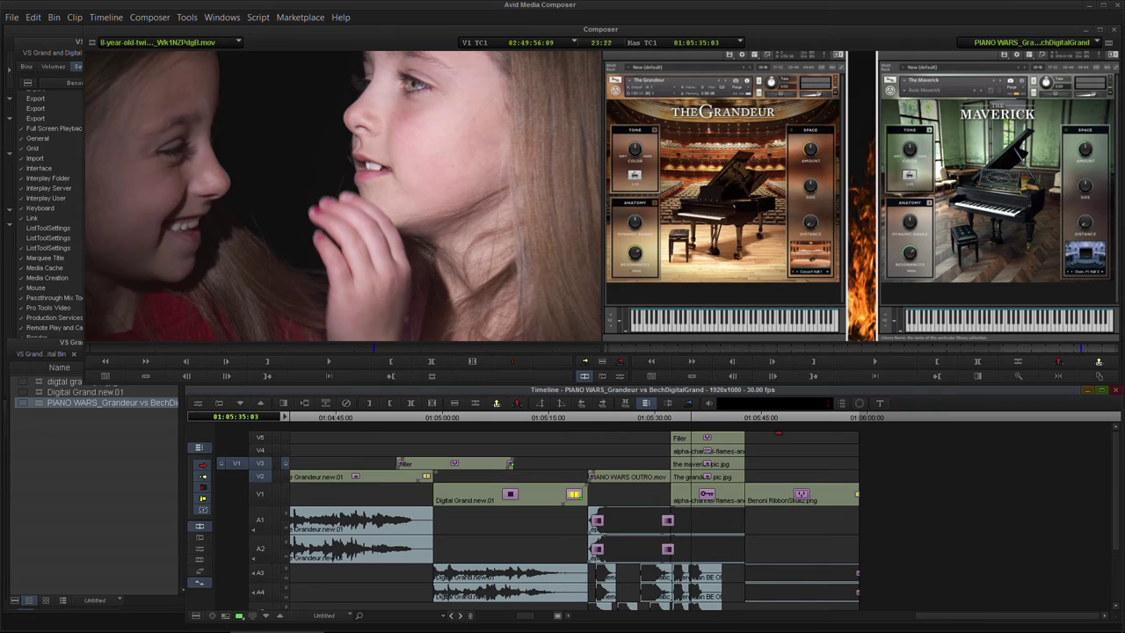
- Show the entire PIANO WARS sequence and play a short stretch from 01:04:23:17
key(ctrl+/)
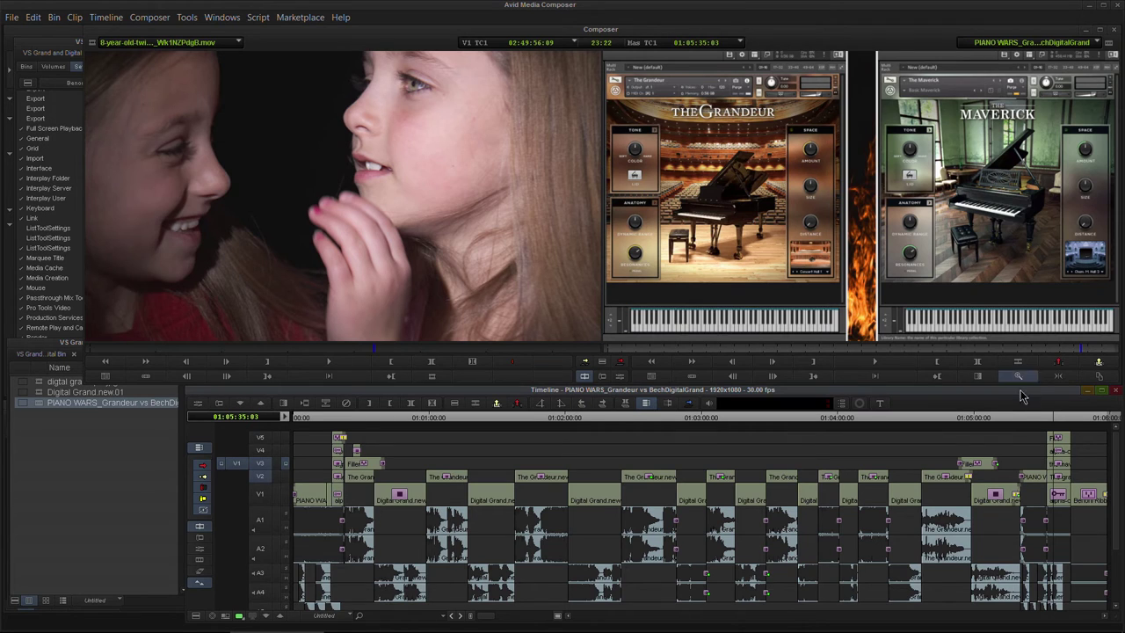
drag(1031, 417, 890, 419)
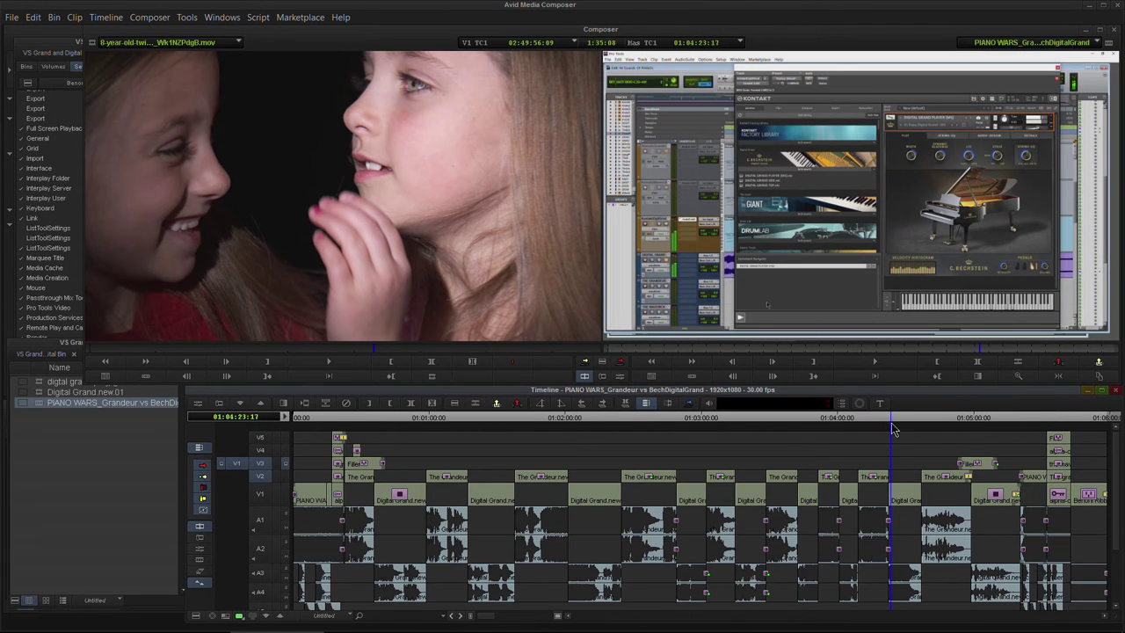
key(space)
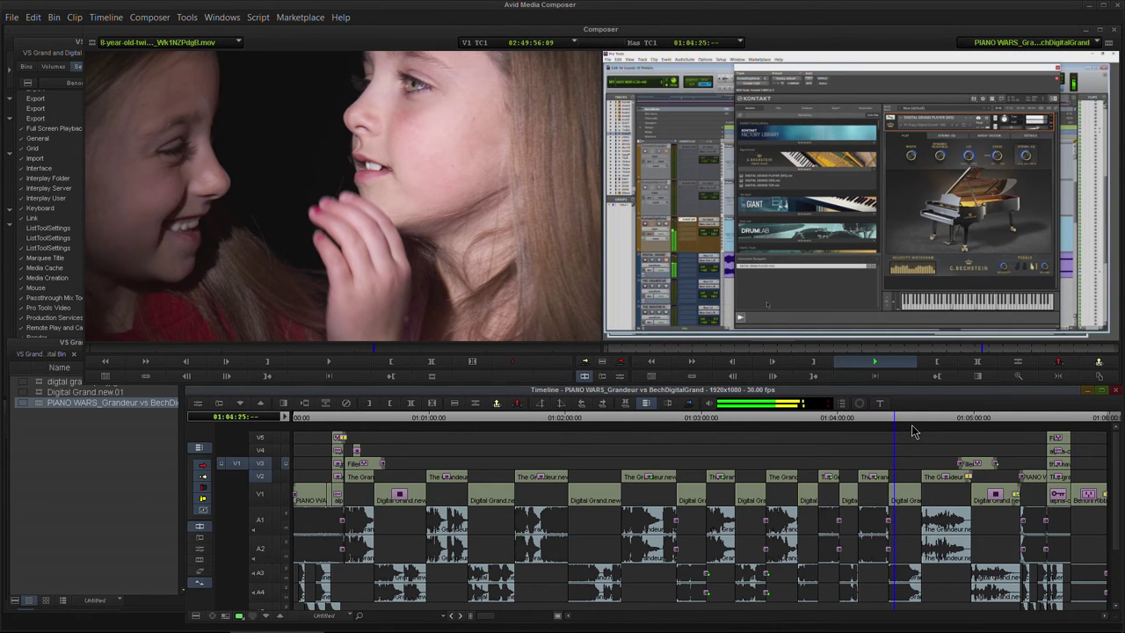
key(space)
- Monitor track V5 over the layered ending, park at 01:05:33:14 and select the maverick pic.jpg segment on V3
drag(872, 417, 1054, 463)
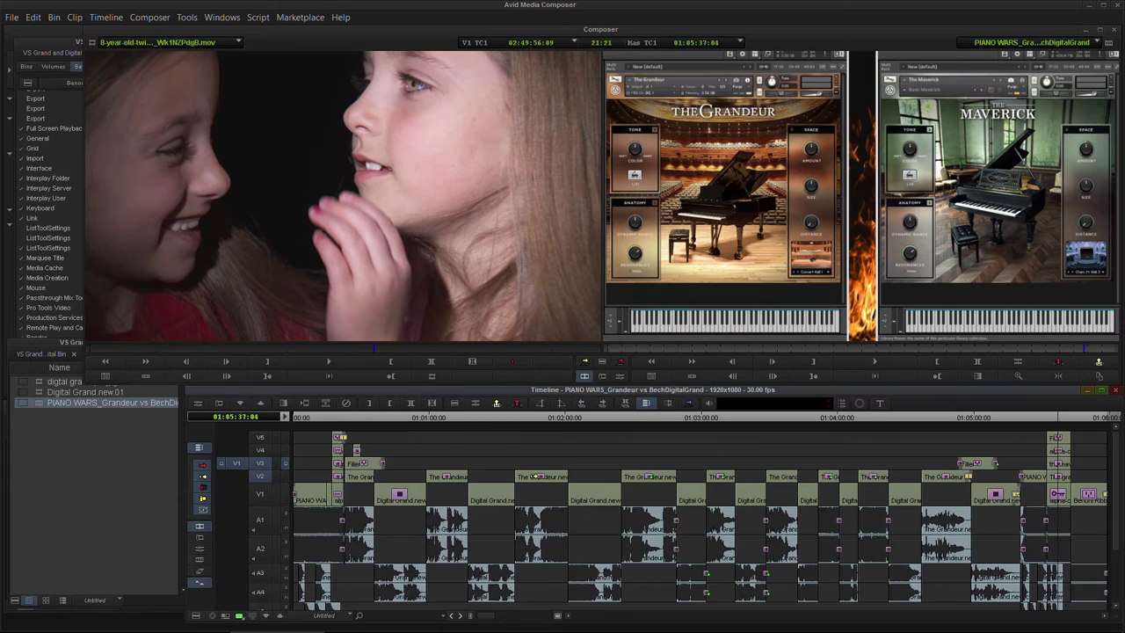
drag(492, 619, 540, 618)
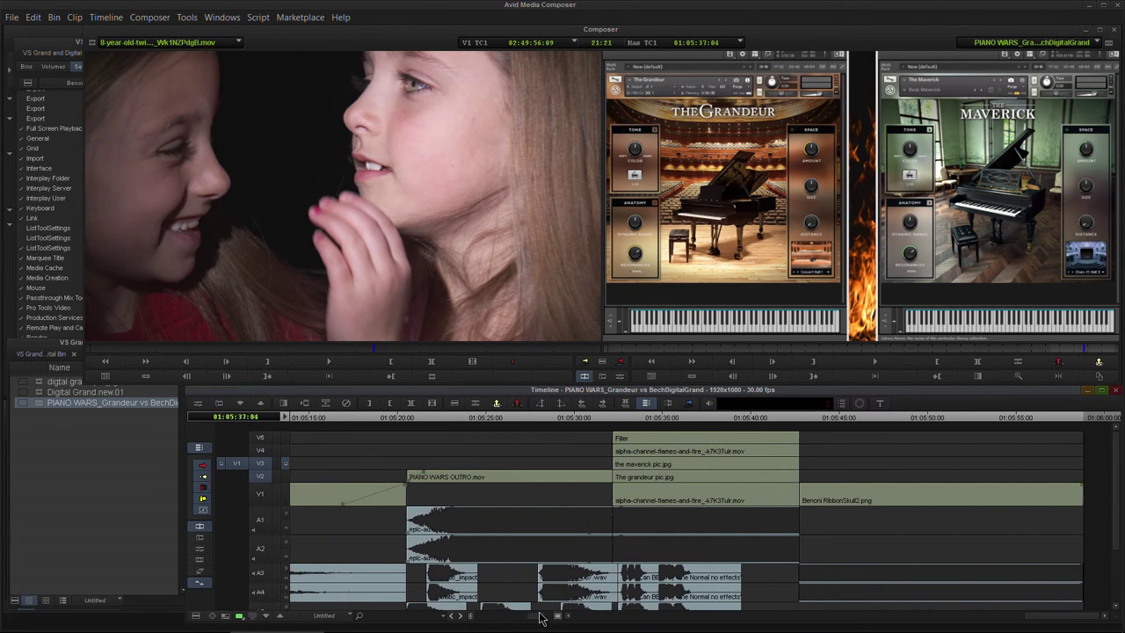
click(645, 423)
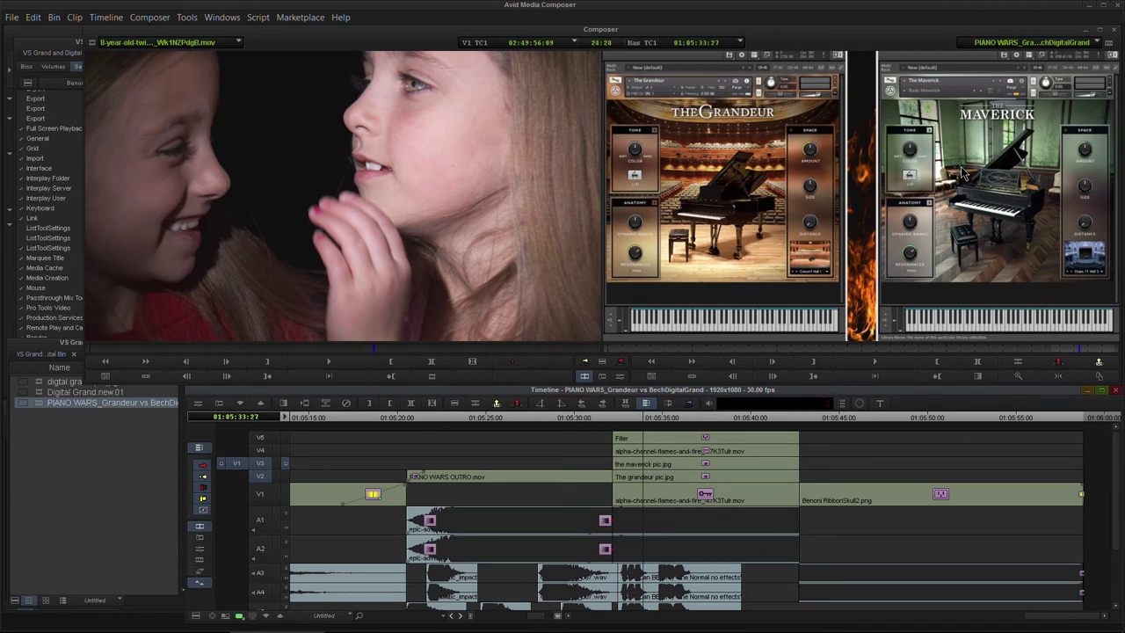
click(285, 437)
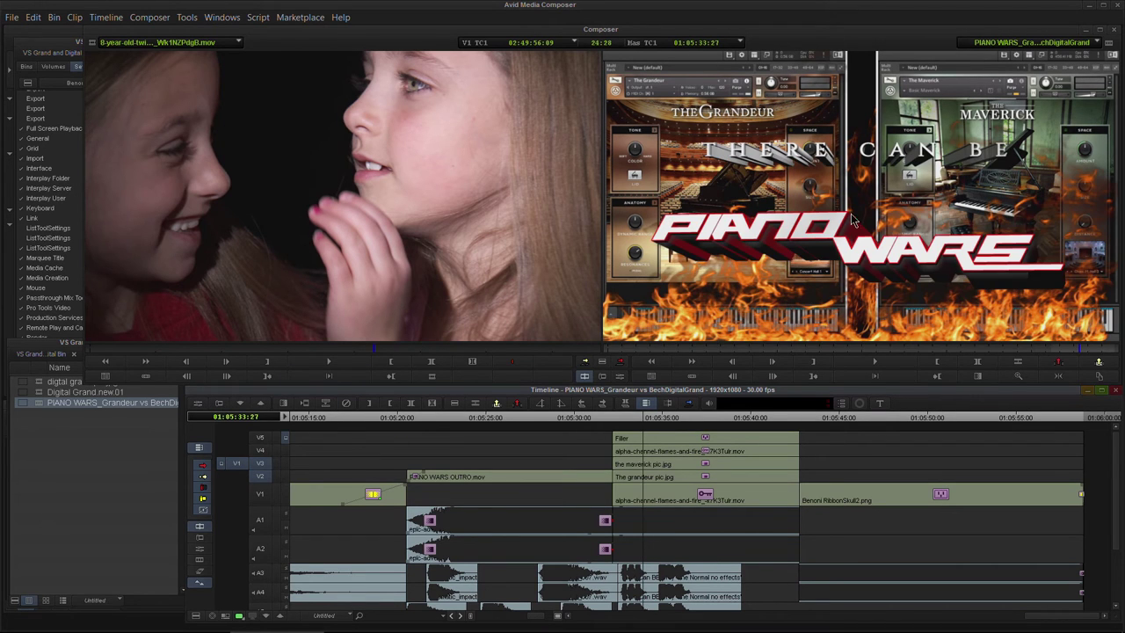
mouse_move(650, 419)
mouse_down()
mouse_move(624, 418)
mouse_move(734, 415)
mouse_move(635, 423)
mouse_up()
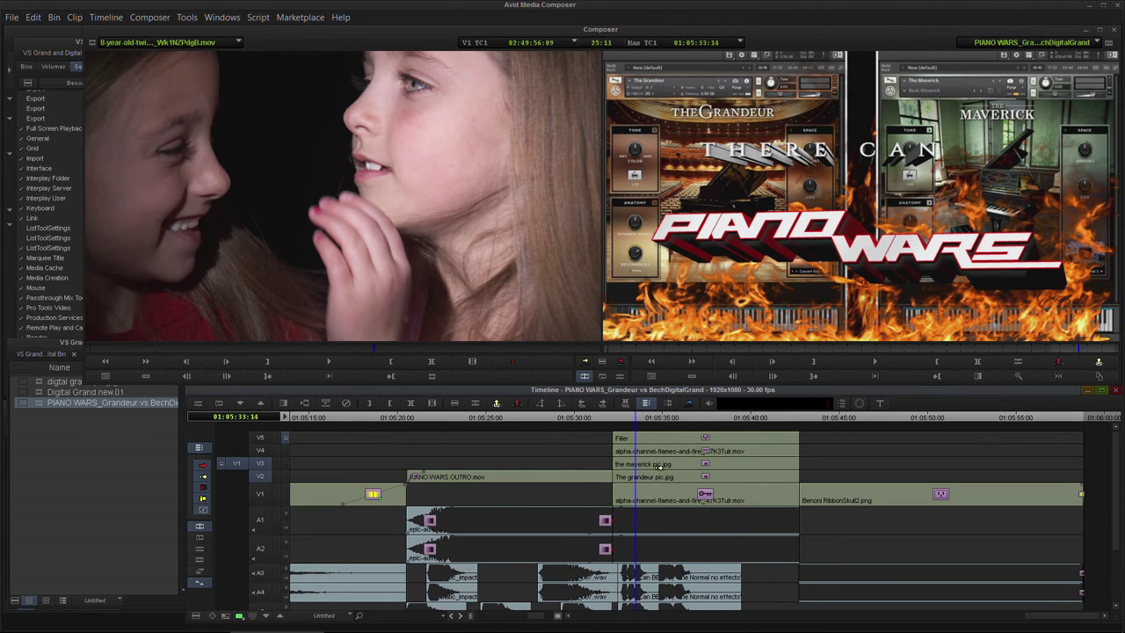
click(662, 464)
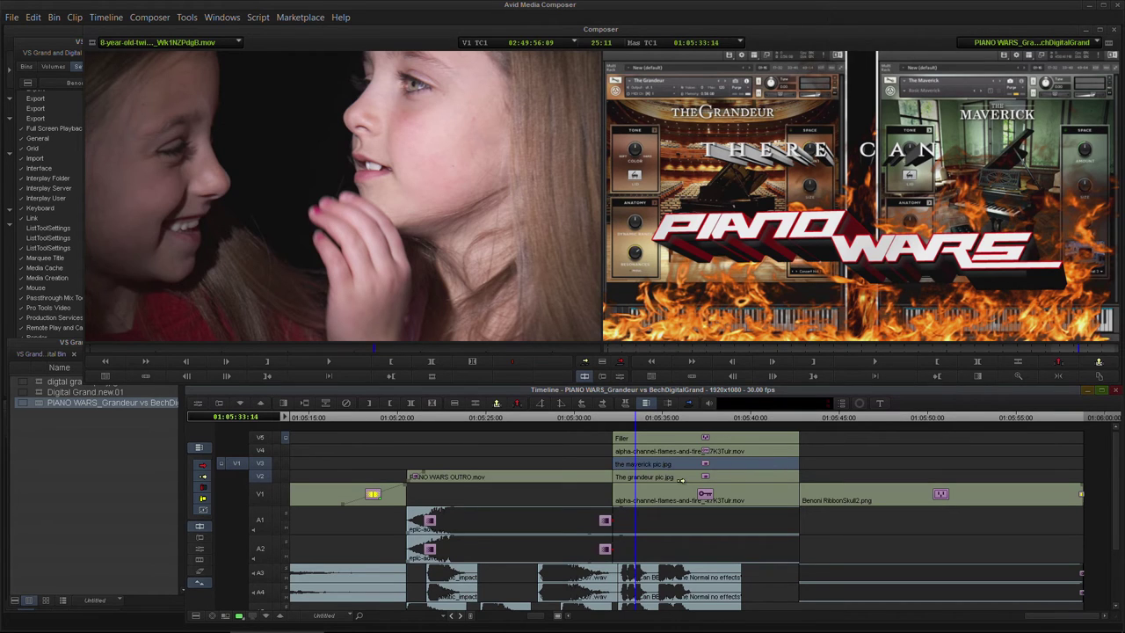
- Look through the saved bin, return to the VS Grand and Digital Bin and load digtal grand pic.jpg as the source
click(53, 508)
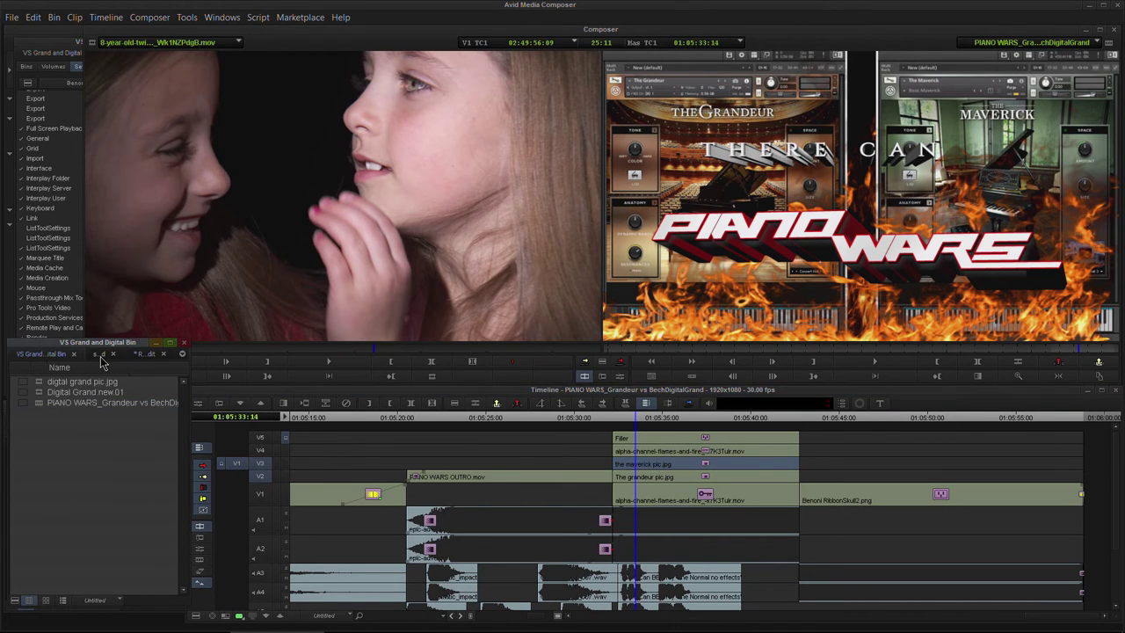
click(100, 356)
scroll(44, 406, down, 1)
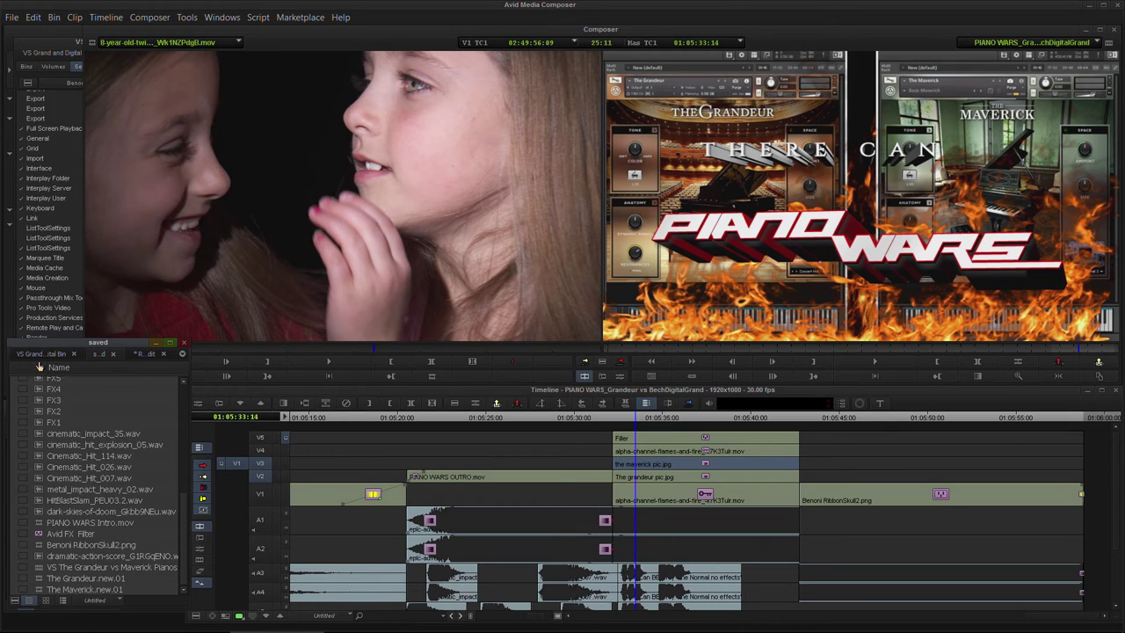
click(41, 353)
click(40, 383)
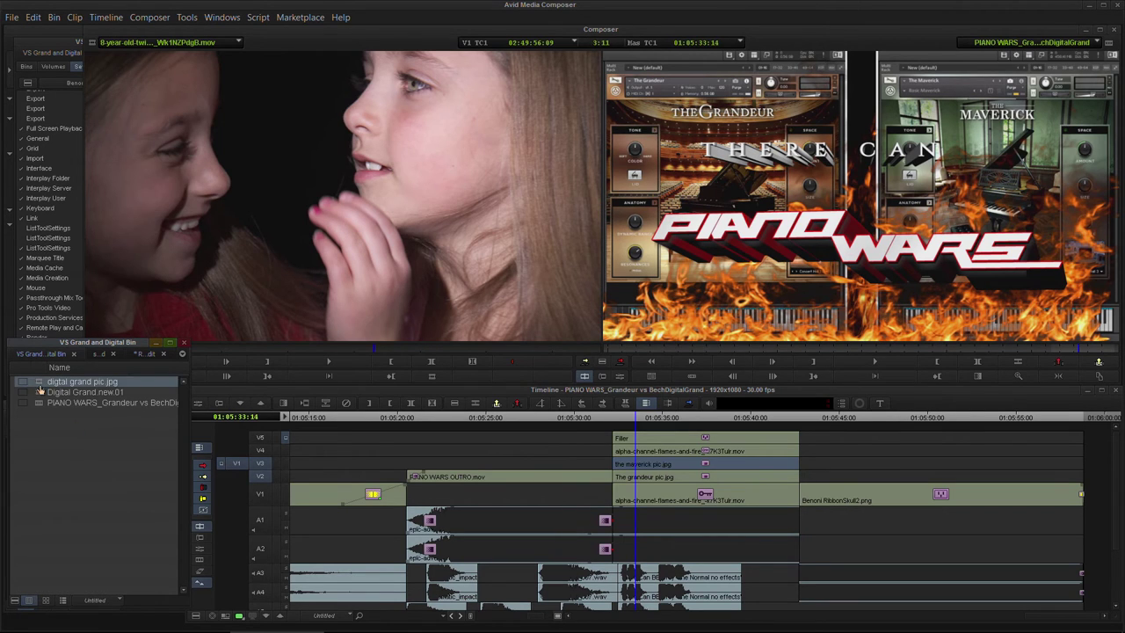
drag(40, 387, 338, 260)
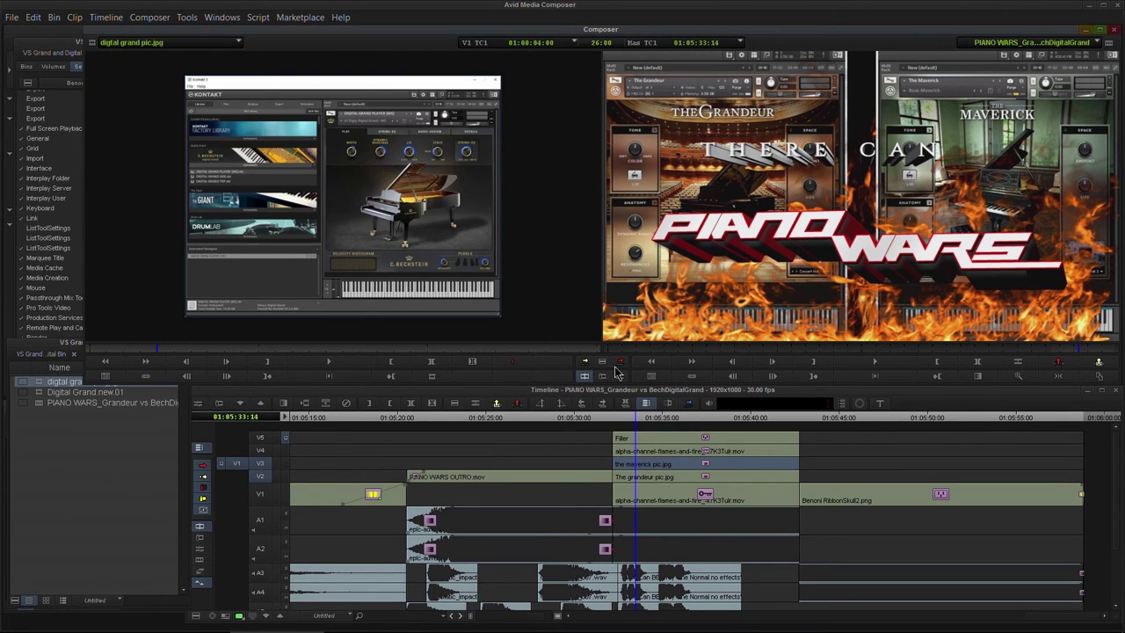
- Scrub and cue the still in the source monitor, and park the sequence at 01:05:32:05 on the start of maverick pic.jpg
drag(162, 352, 440, 341)
drag(231, 375, 7, 360)
drag(112, 345, 191, 350)
mouse_move(191, 356)
mouse_down()
mouse_move(155, 356)
mouse_move(174, 354)
mouse_up()
drag(643, 420, 619, 424)
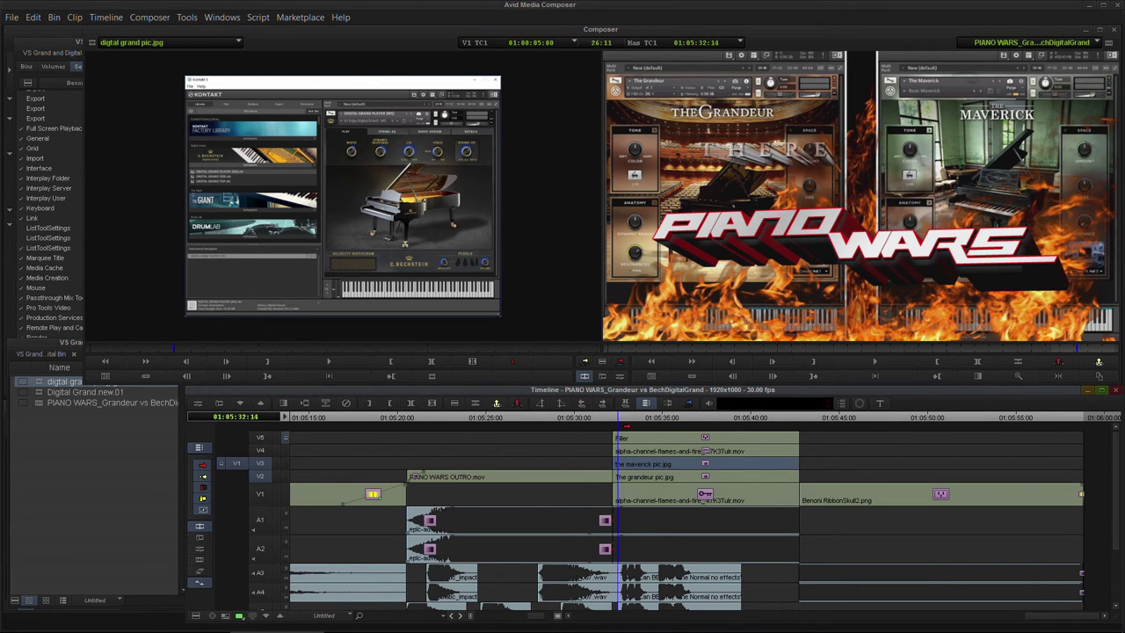
click(613, 425)
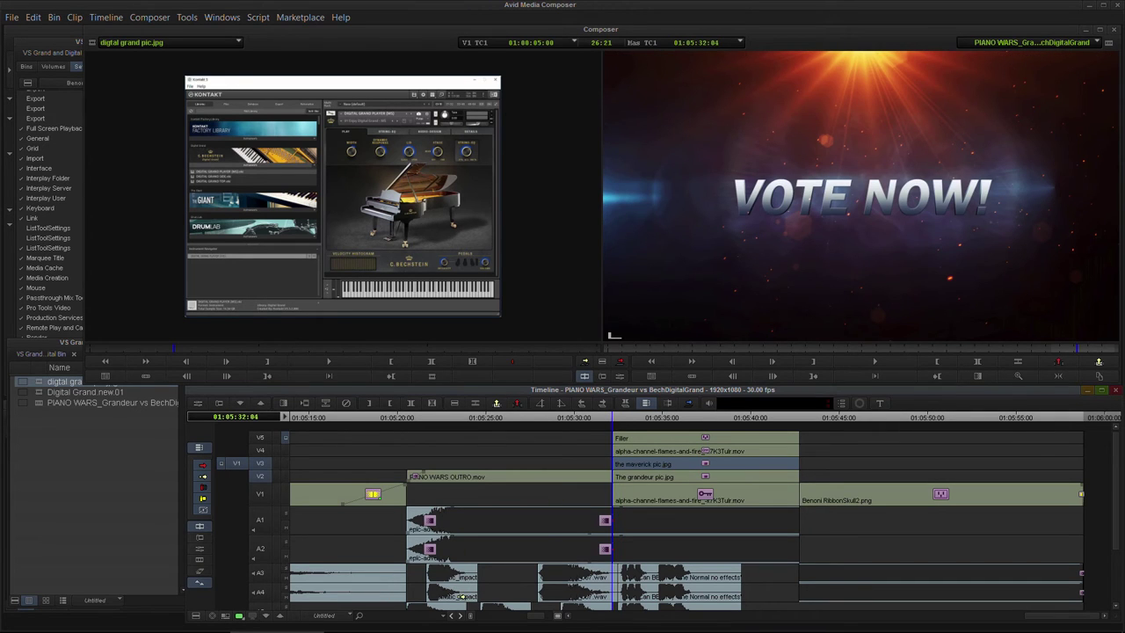
drag(532, 617, 541, 617)
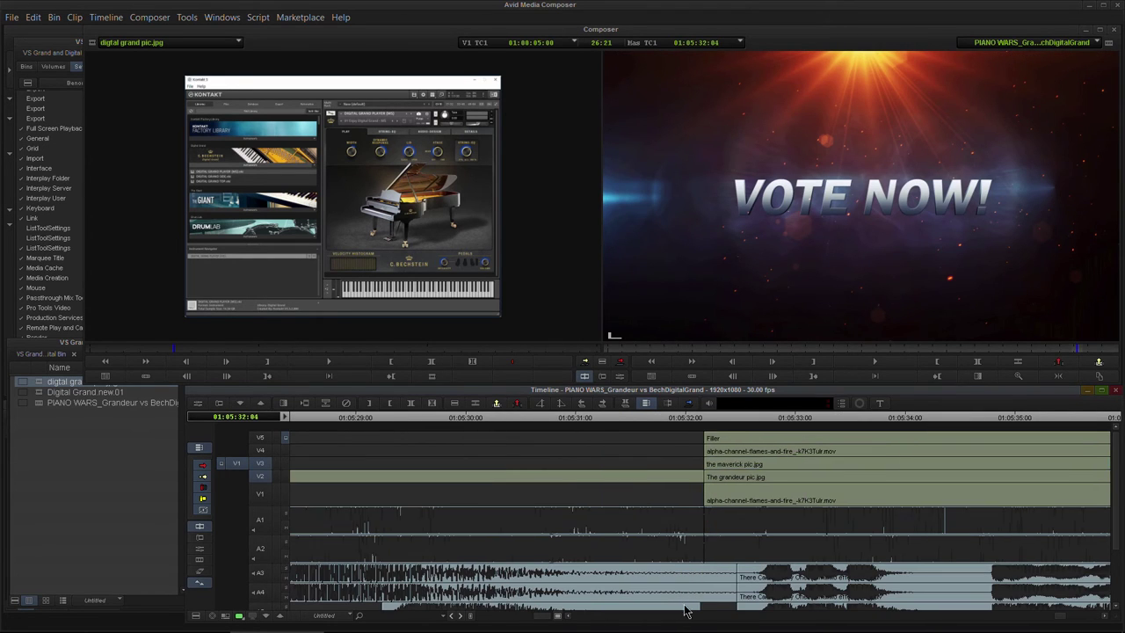
click(705, 424)
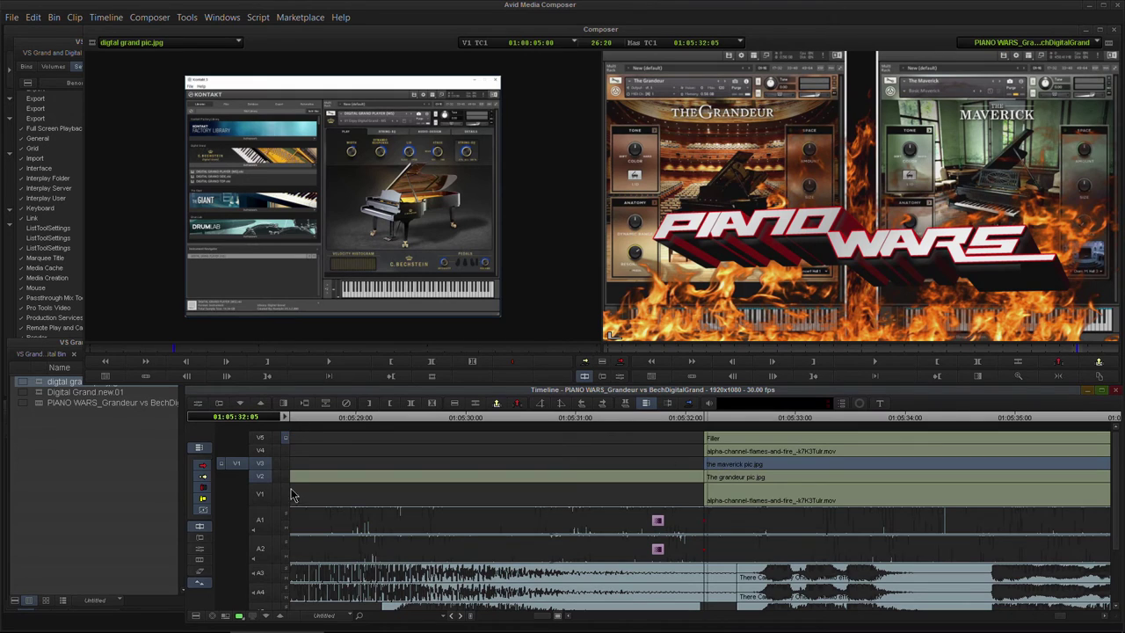
- Toggle the V2 track selection and use Replace Edit to swap the maverick pic.jpg on V3 for digtal grand pic.jpg
click(263, 479)
scroll(269, 535, down, 3)
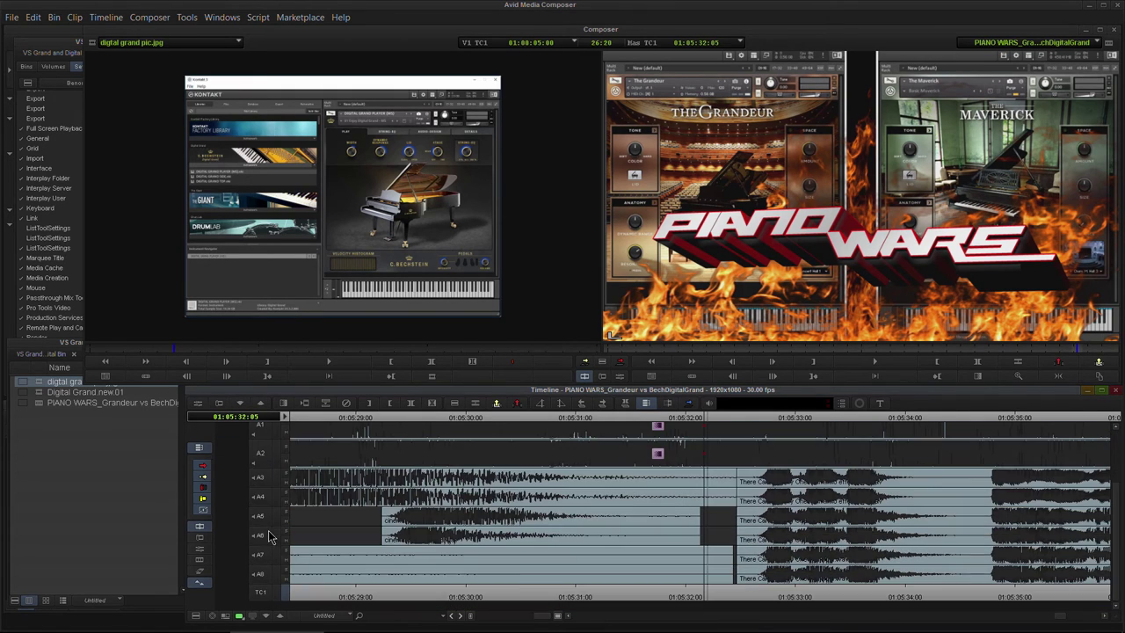
scroll(266, 527, up, 3)
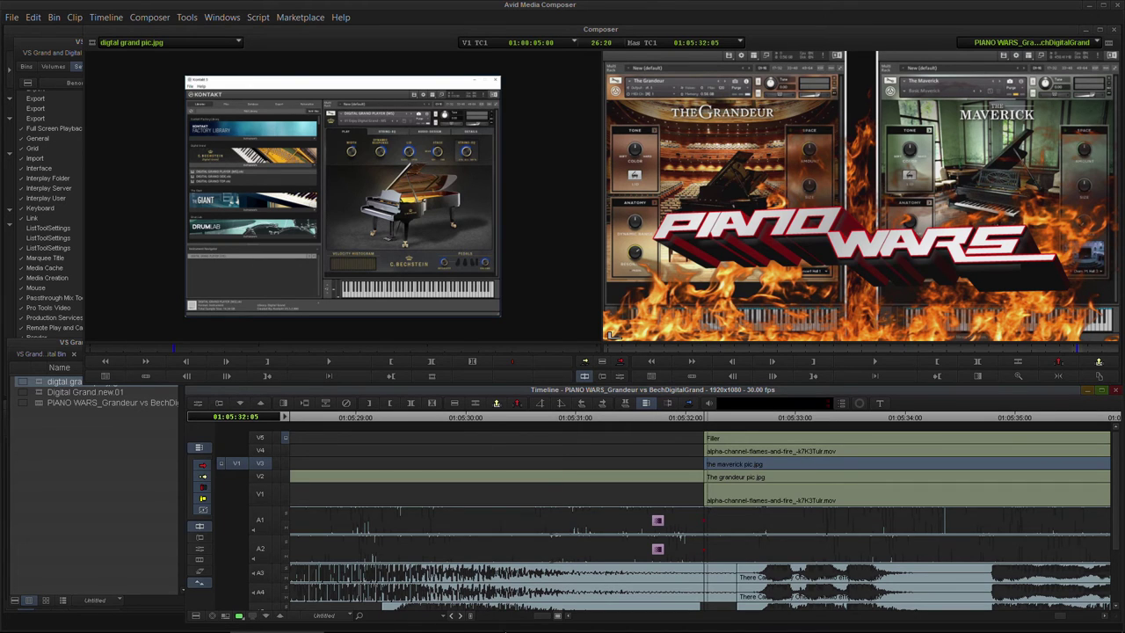
drag(542, 616, 539, 616)
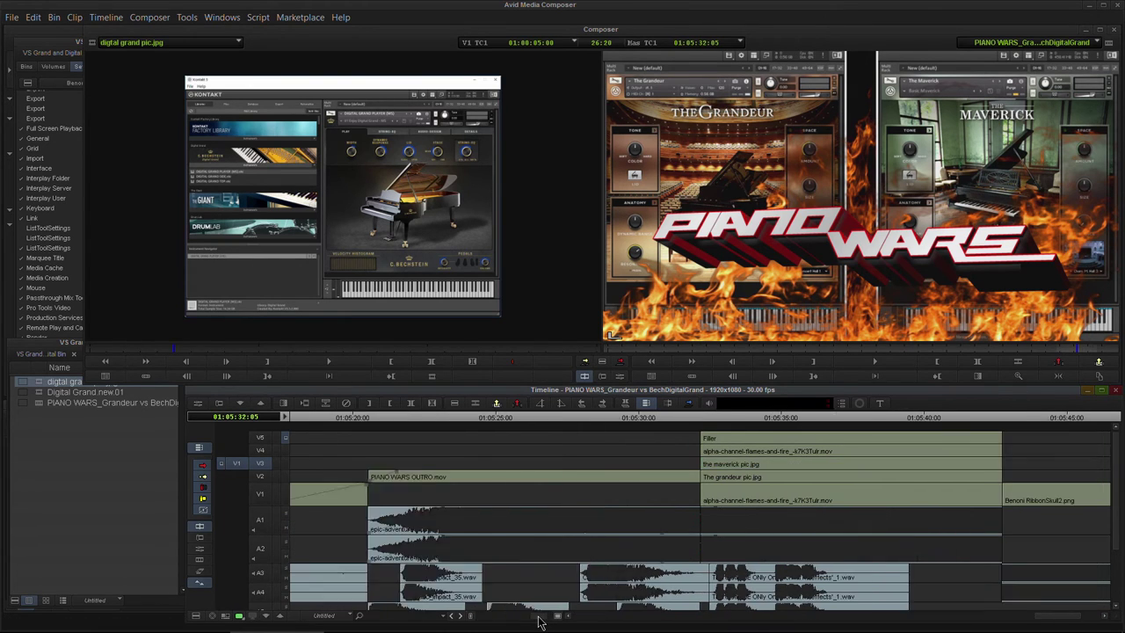
key(ctrl+[)
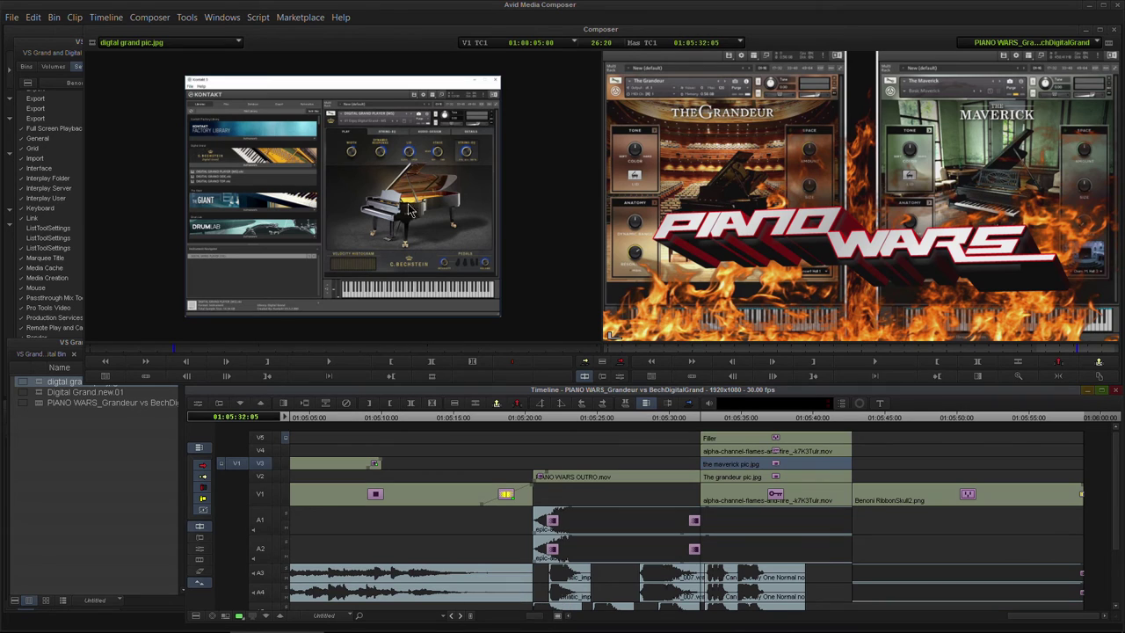
click(691, 408)
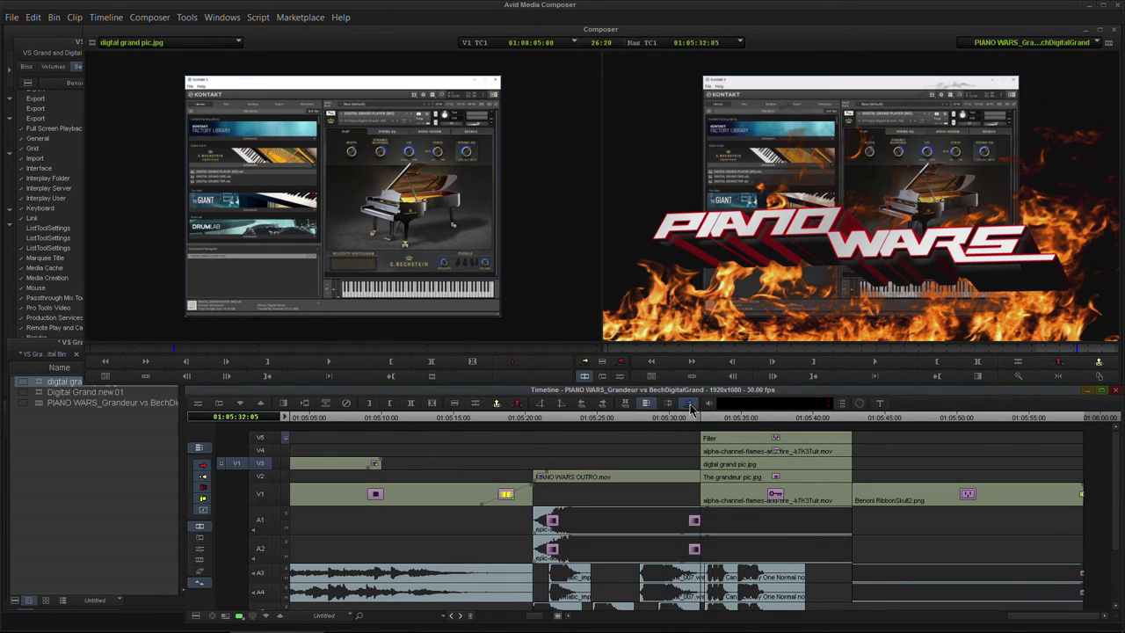
- Review the ending with the swapped still up to 01:05:35:24 and undo the Replace Edit on V3
drag(703, 416, 740, 418)
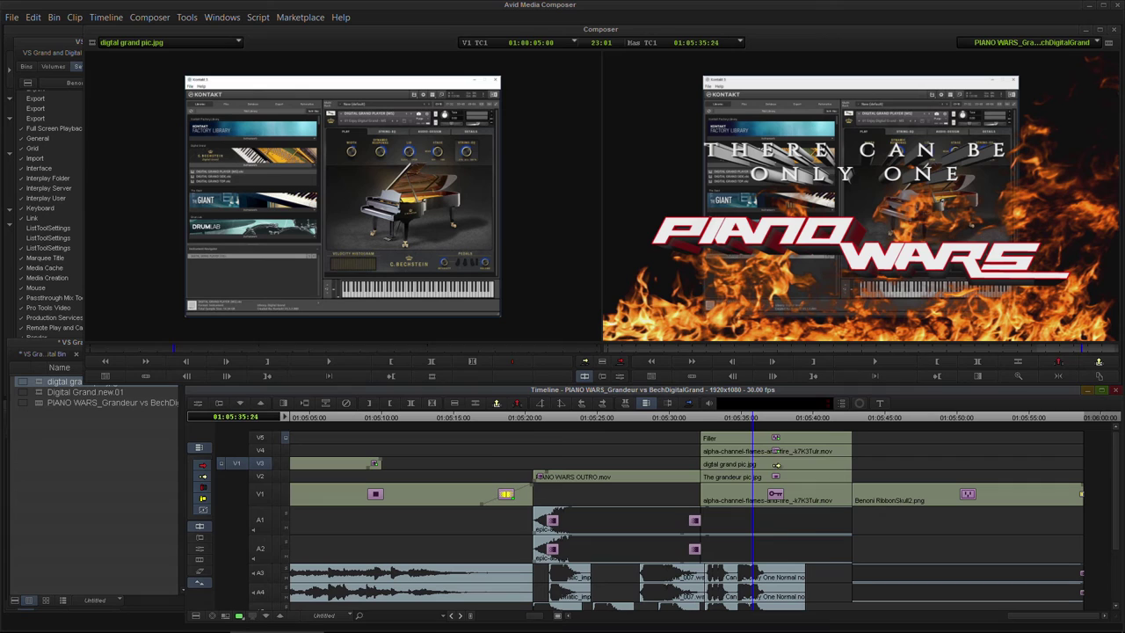
click(777, 465)
key(ctrl+z)
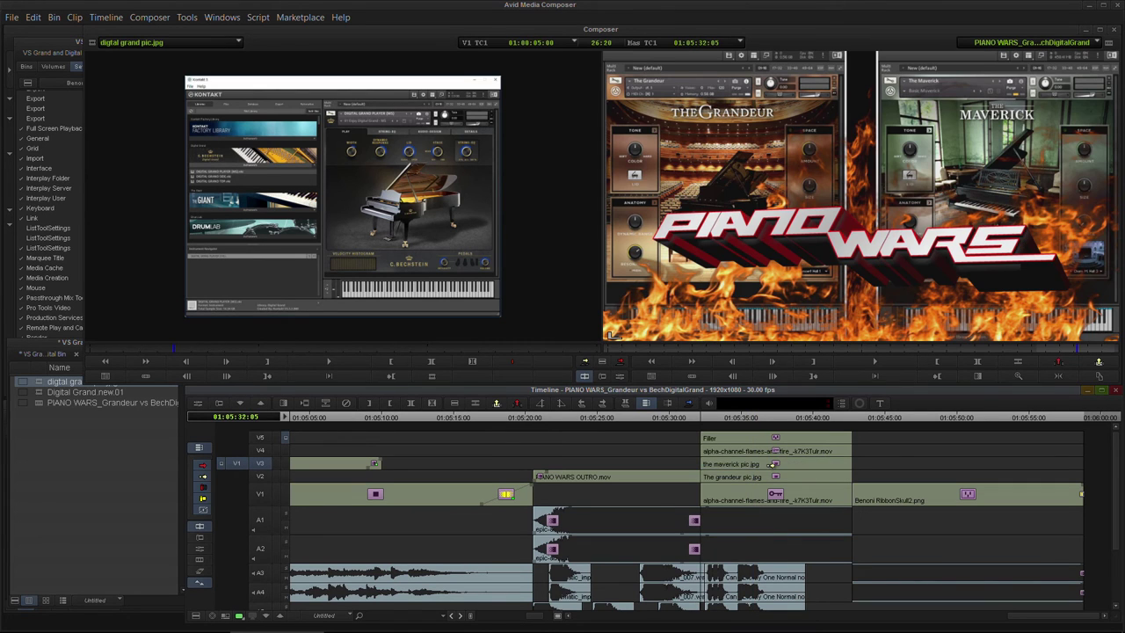
- Save the 3DWarp effect of the maverick pic.jpg segment on V3 to the VS Grand and Digital Bin
click(770, 465)
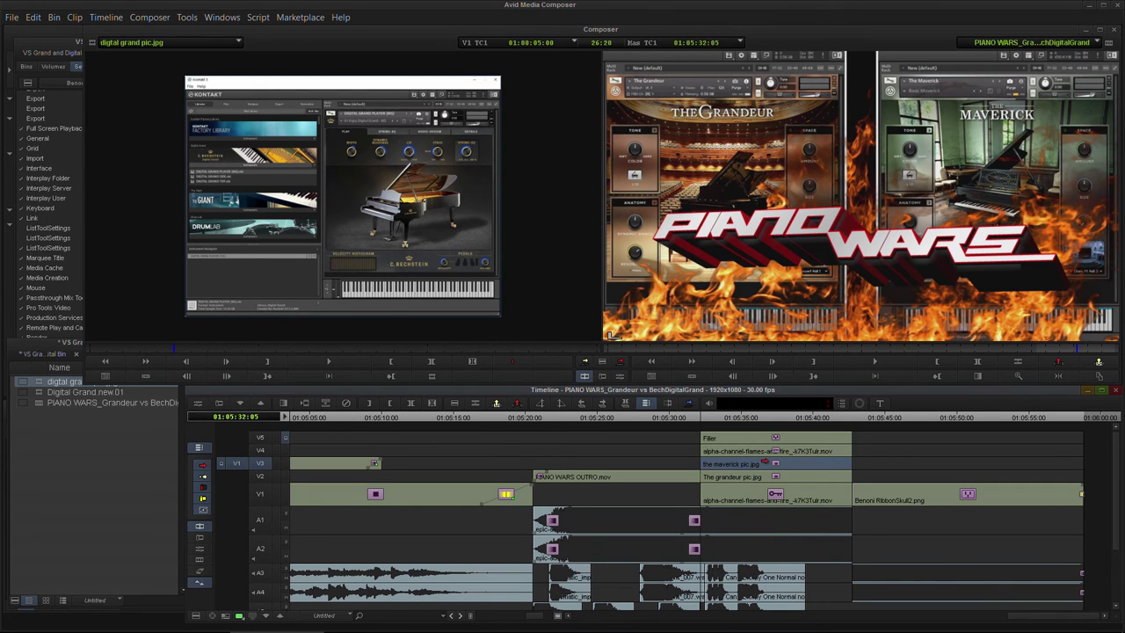
click(613, 373)
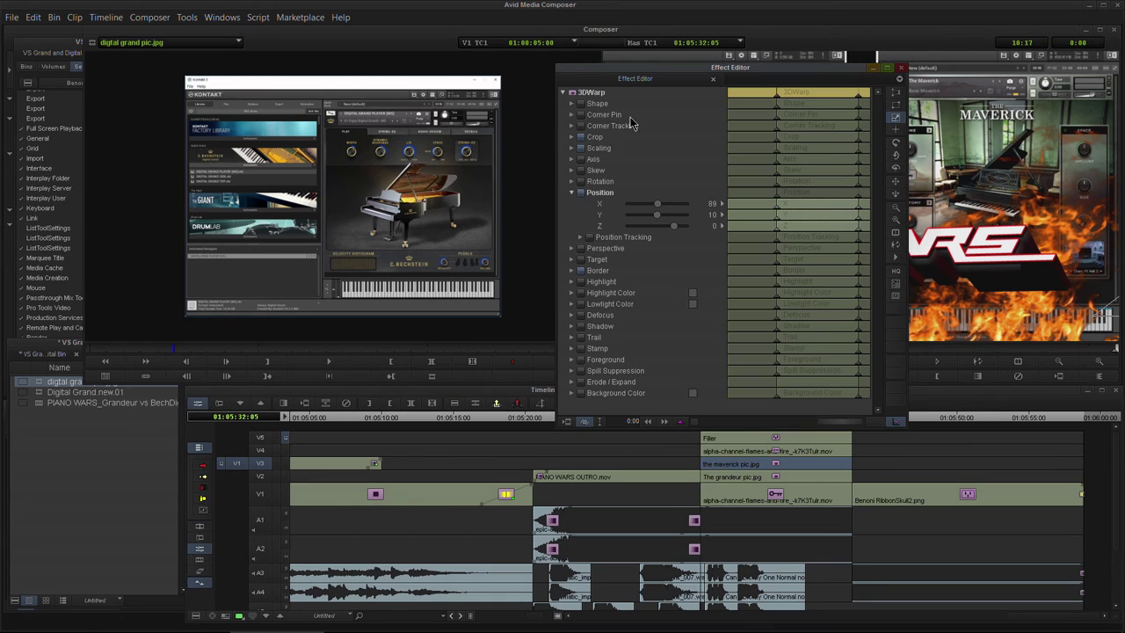
click(572, 94)
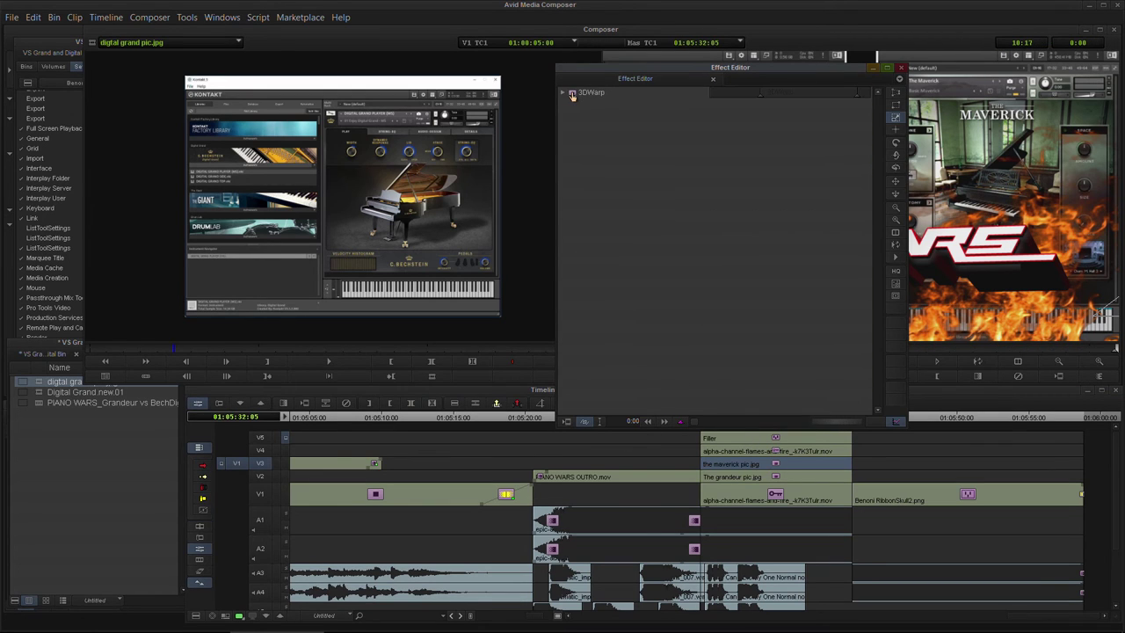
drag(334, 275, 37, 510)
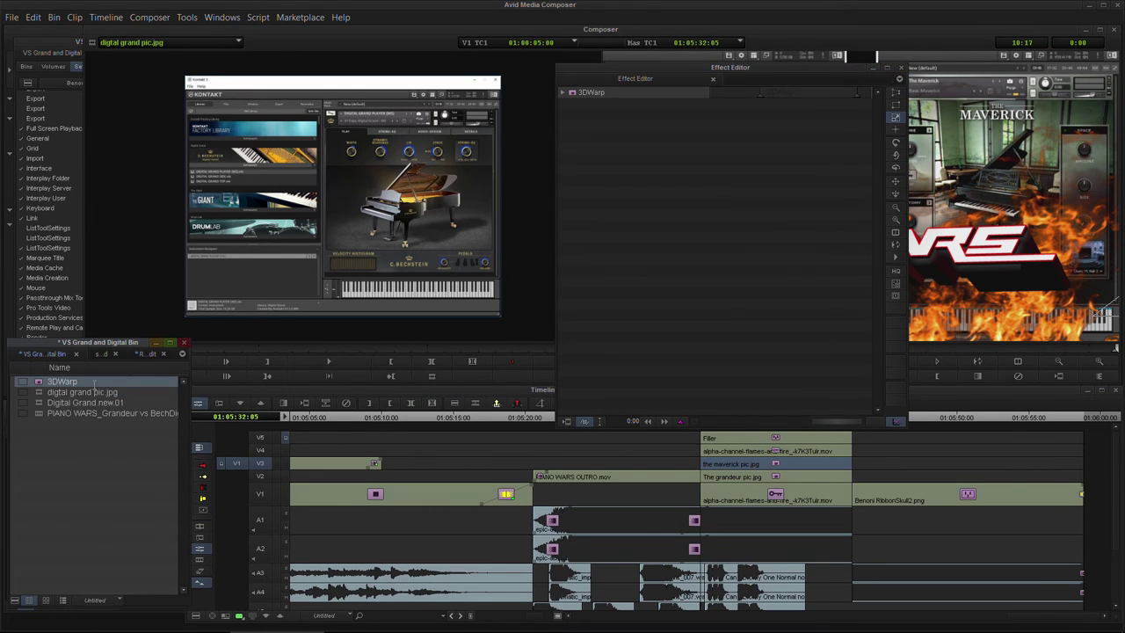
- Rename the saved effect in the bin as 3DWarp right pic end and close the Effect Editor
click(94, 384)
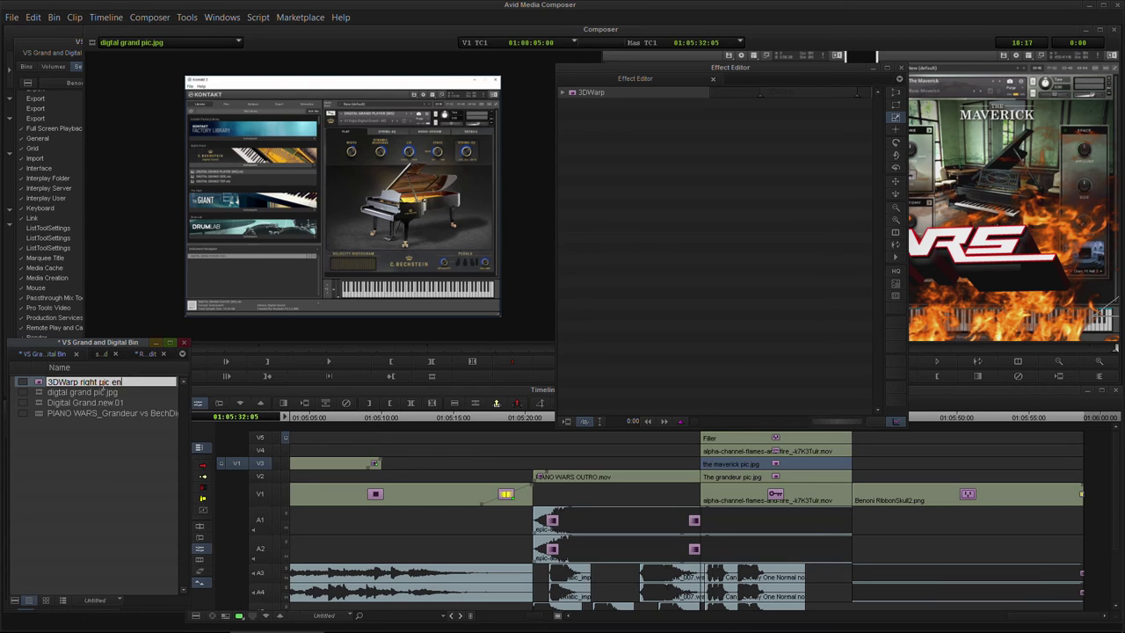
click(81, 496)
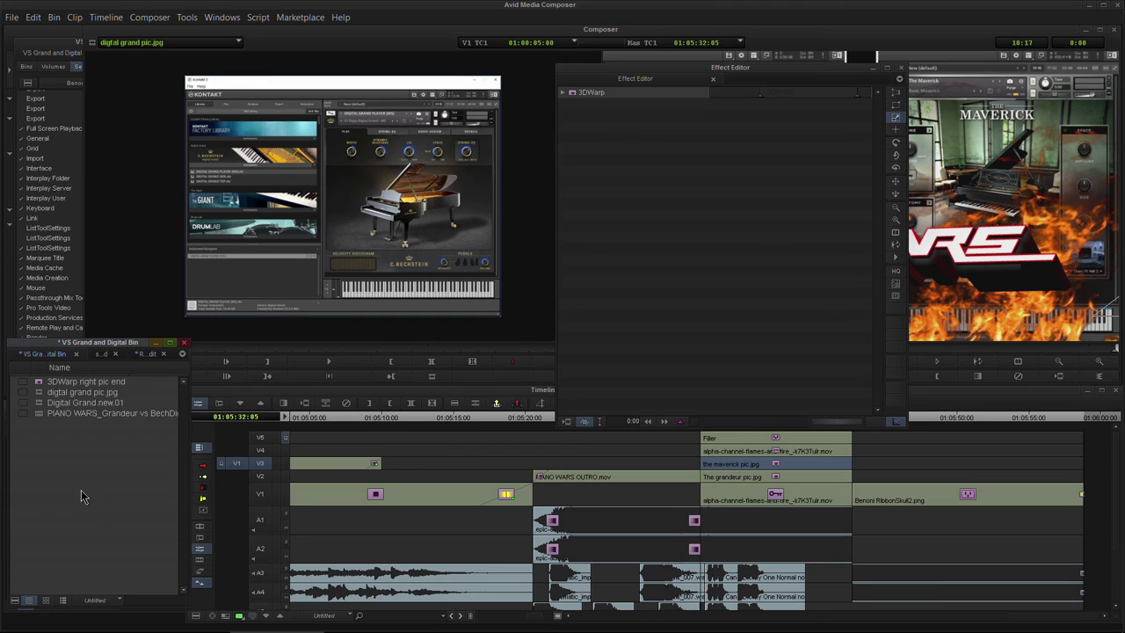
click(900, 70)
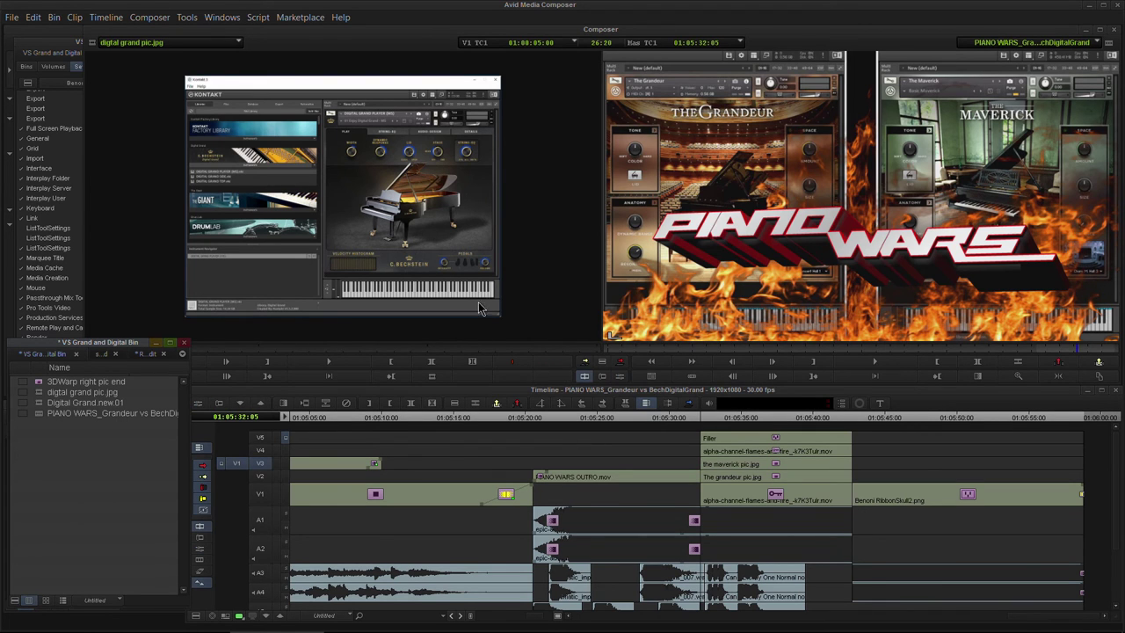
- Try Replace Edit with digtal grand pic.jpg on V3, check the composite at 01:05:34:11 and undo the edit
click(689, 403)
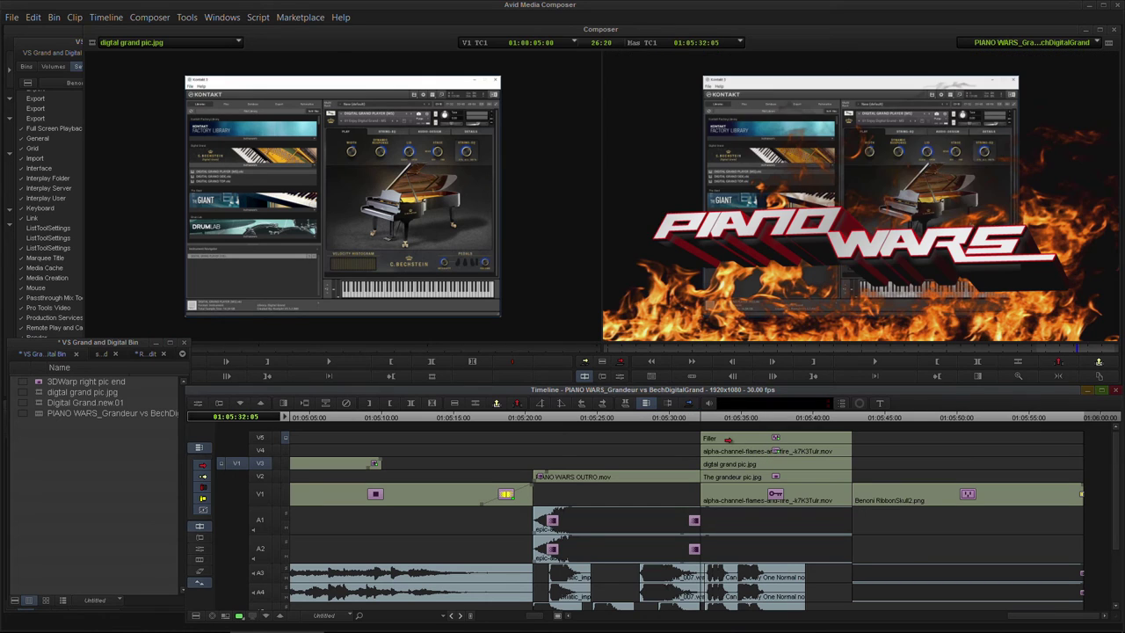
mouse_move(713, 420)
mouse_down()
mouse_move(756, 422)
mouse_move(732, 423)
mouse_up()
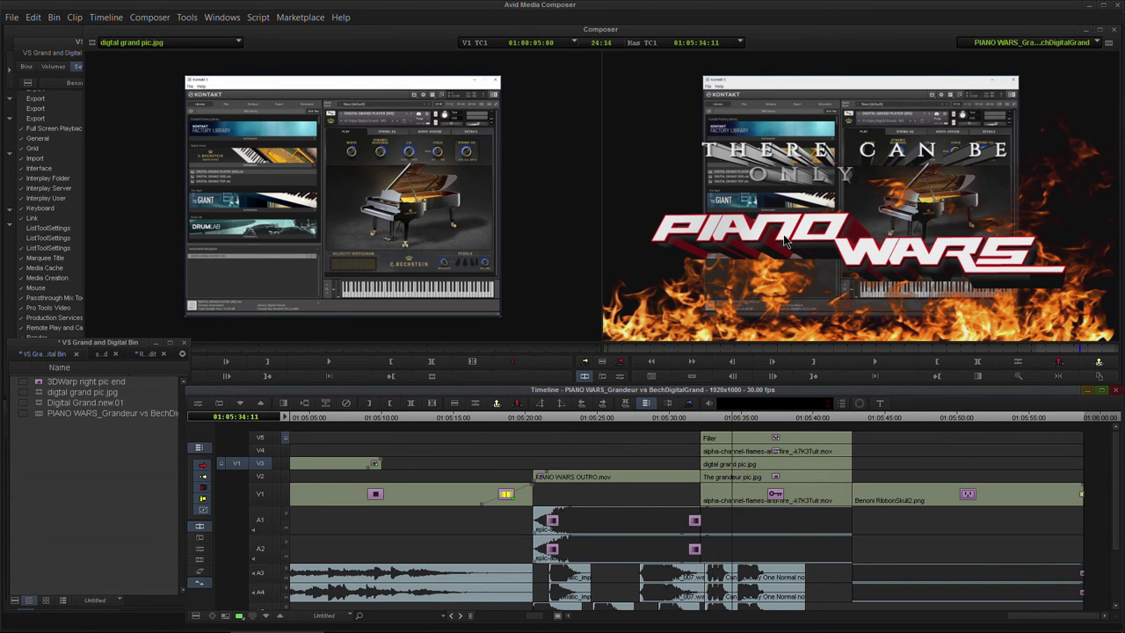
key(ctrl+z)
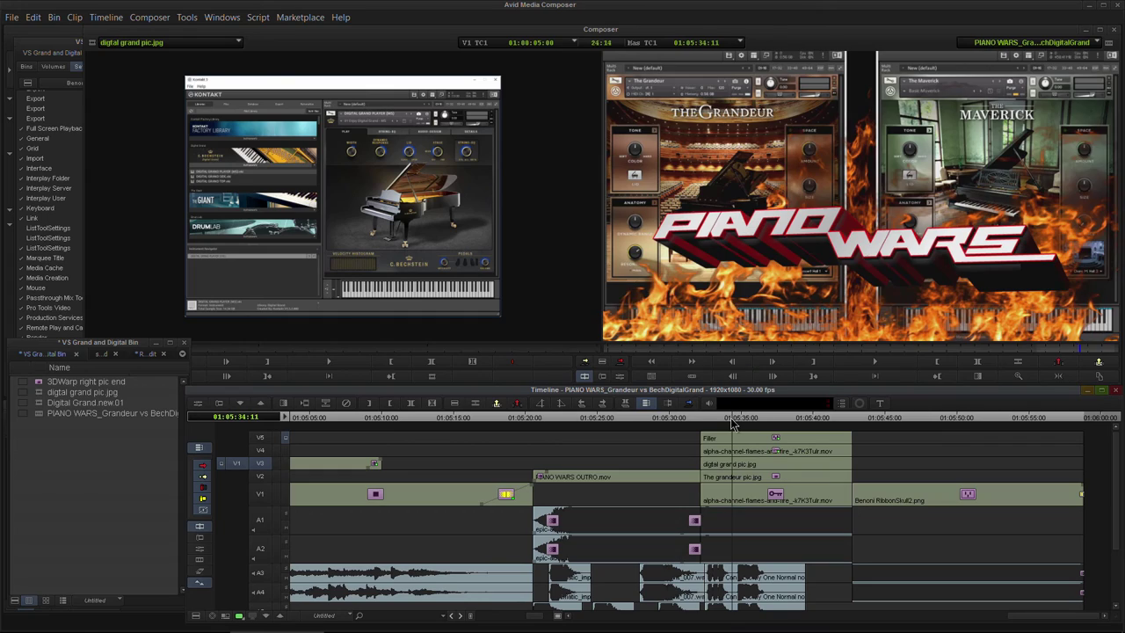
- Park the sequence at 01:05:32:05, cue the still at 01:00:06:20 and use Replace Edit to swap the maverick pic.jpg on V3 for it
drag(722, 424, 702, 442)
drag(530, 616, 544, 616)
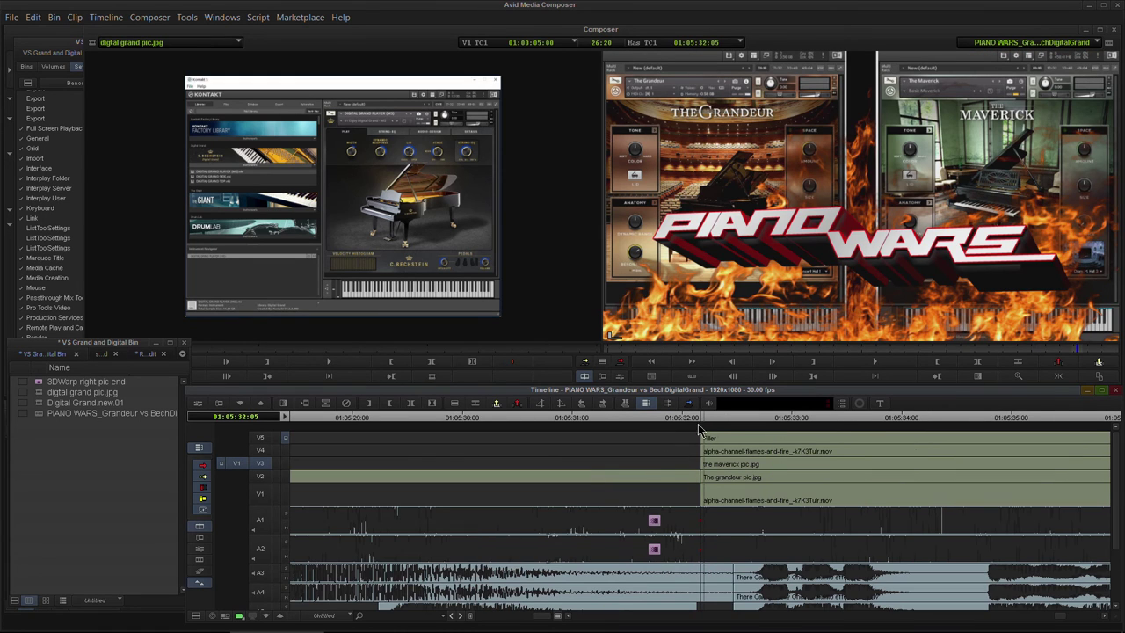
click(183, 177)
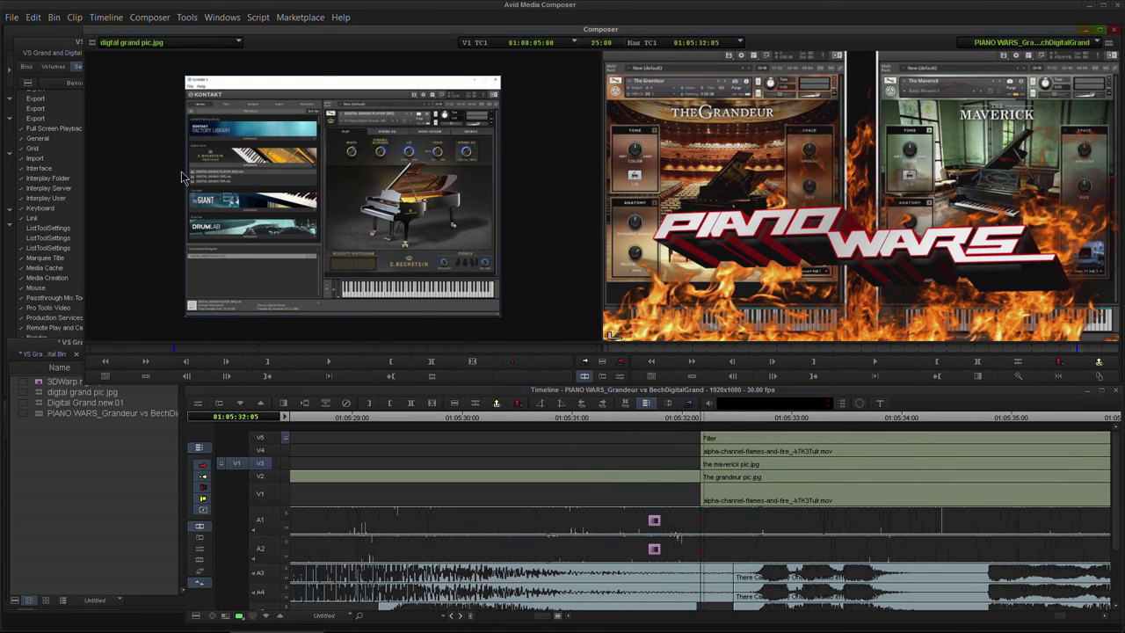
drag(249, 352, 210, 348)
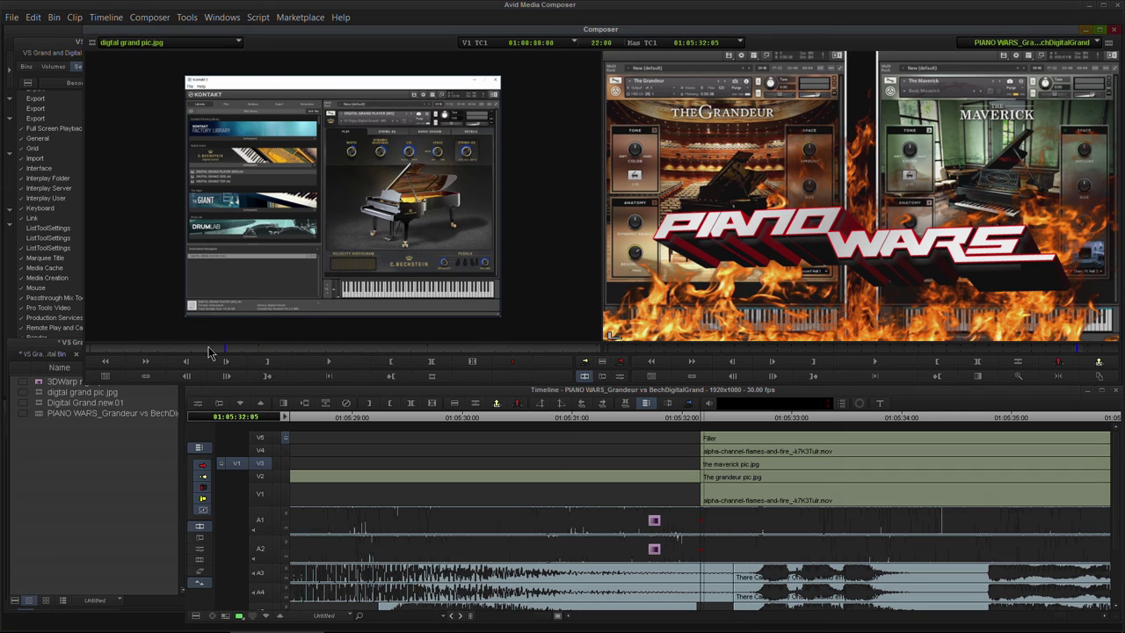
click(691, 410)
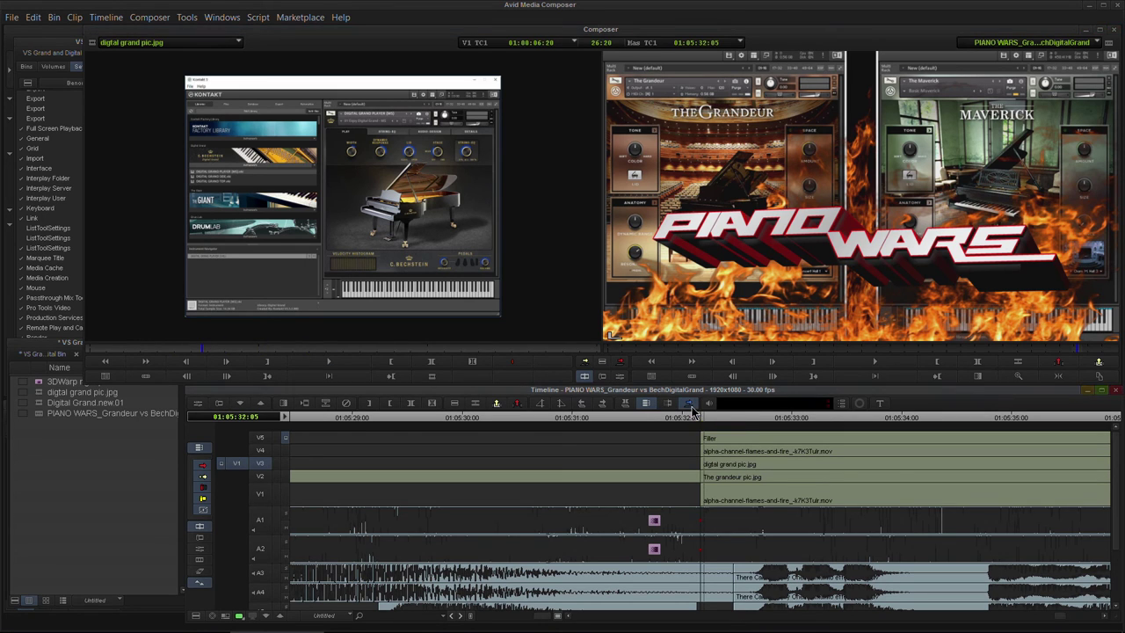
click(721, 420)
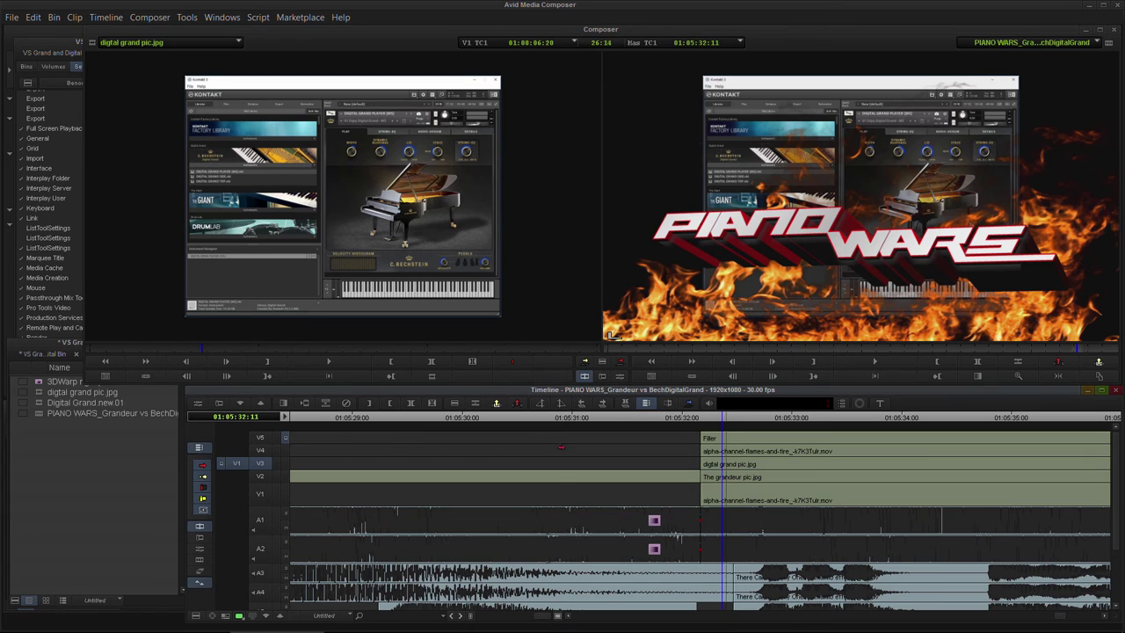
- Apply the 3DWarp right pic end effect to digtal grand pic.jpg on V3 and scrub the ending to check the composite
click(39, 385)
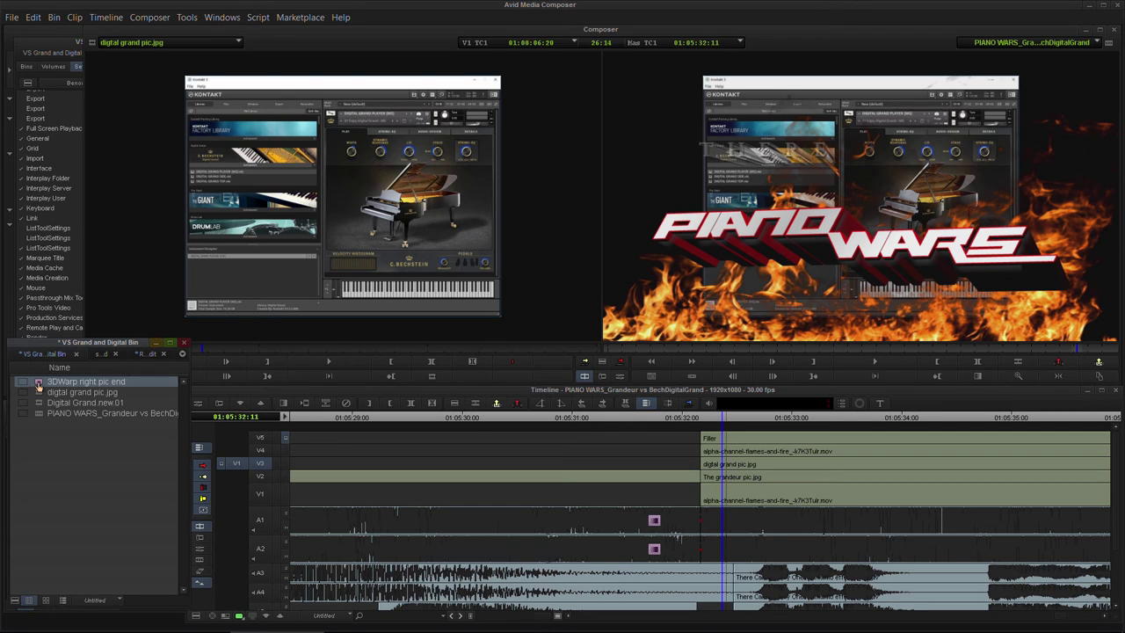
drag(38, 384, 847, 468)
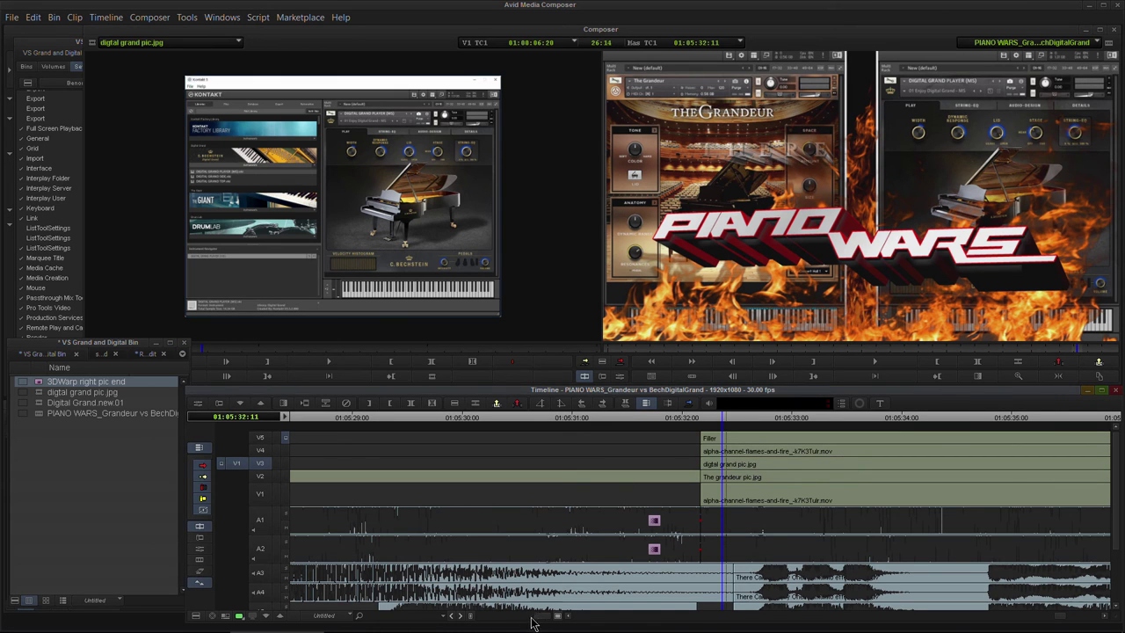
drag(535, 615, 517, 616)
click(699, 421)
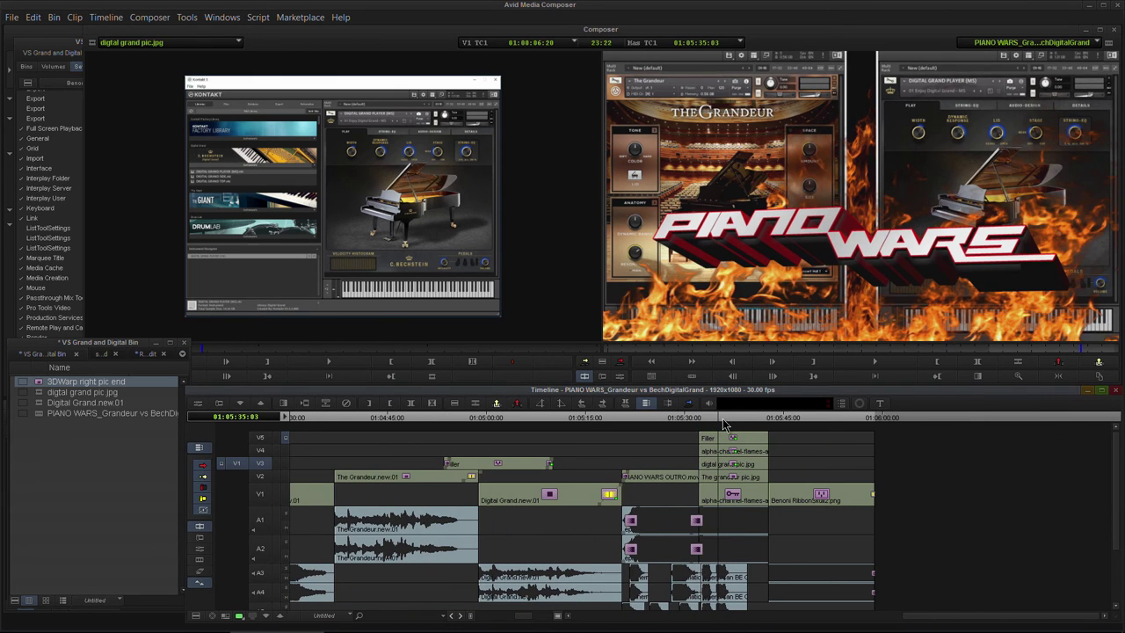
click(725, 418)
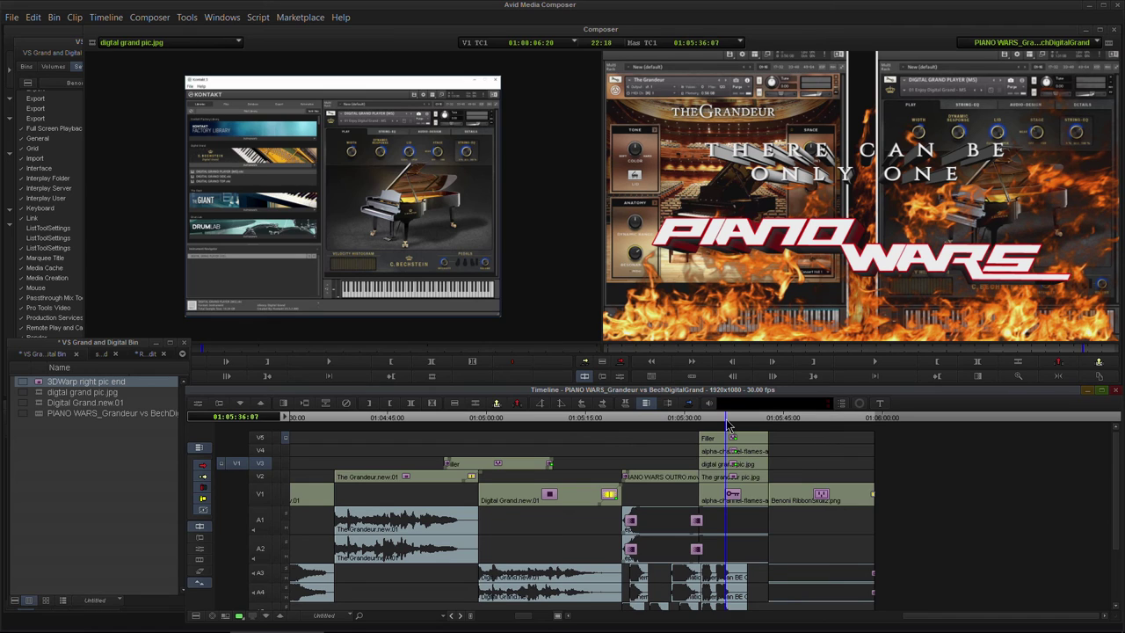
mouse_move(726, 424)
mouse_down()
mouse_move(711, 420)
mouse_move(762, 426)
mouse_move(719, 424)
mouse_up()
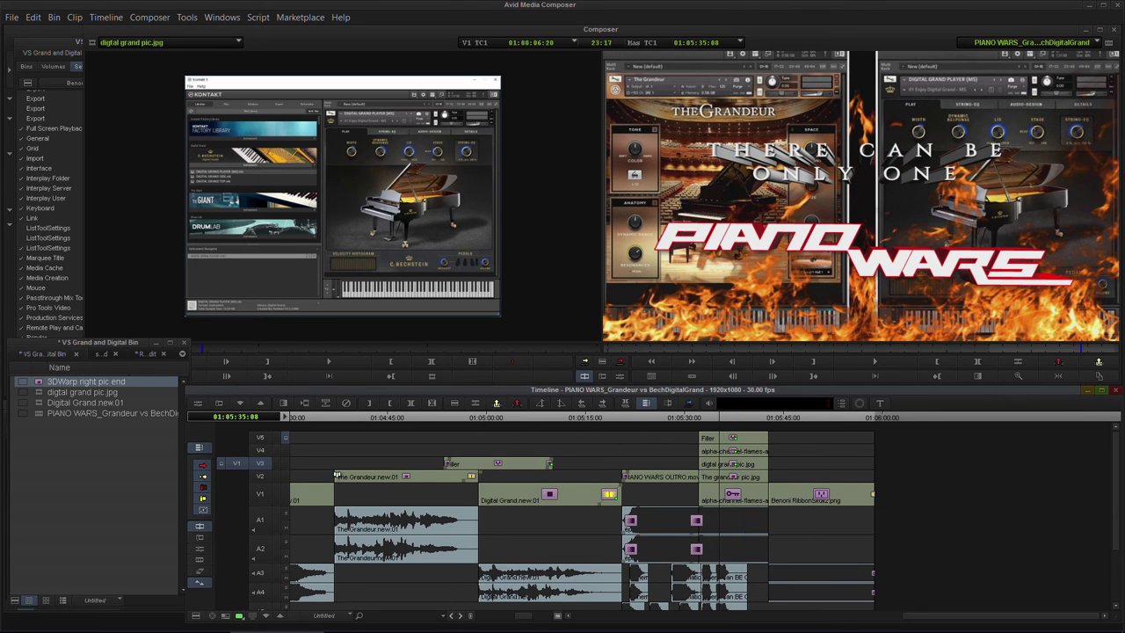
- Play the ending monitored from V3, restore monitoring of V5 and park the sequence at 01:05:34:22
click(285, 463)
key(space)
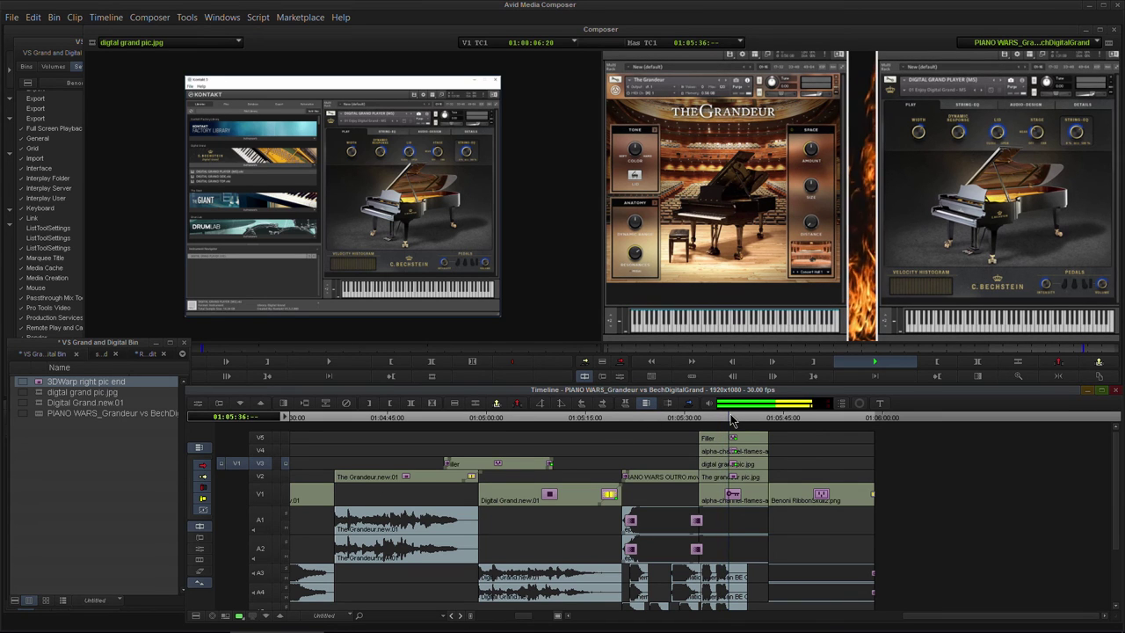
key(space)
click(286, 438)
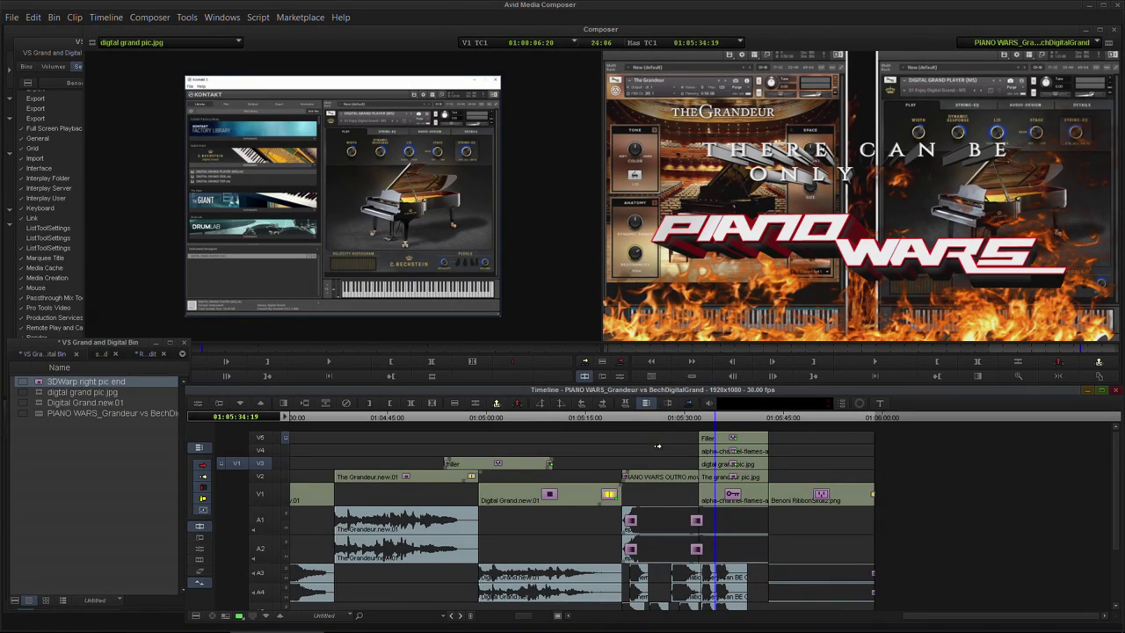
mouse_move(712, 416)
mouse_down()
mouse_move(759, 429)
mouse_move(717, 422)
mouse_up()
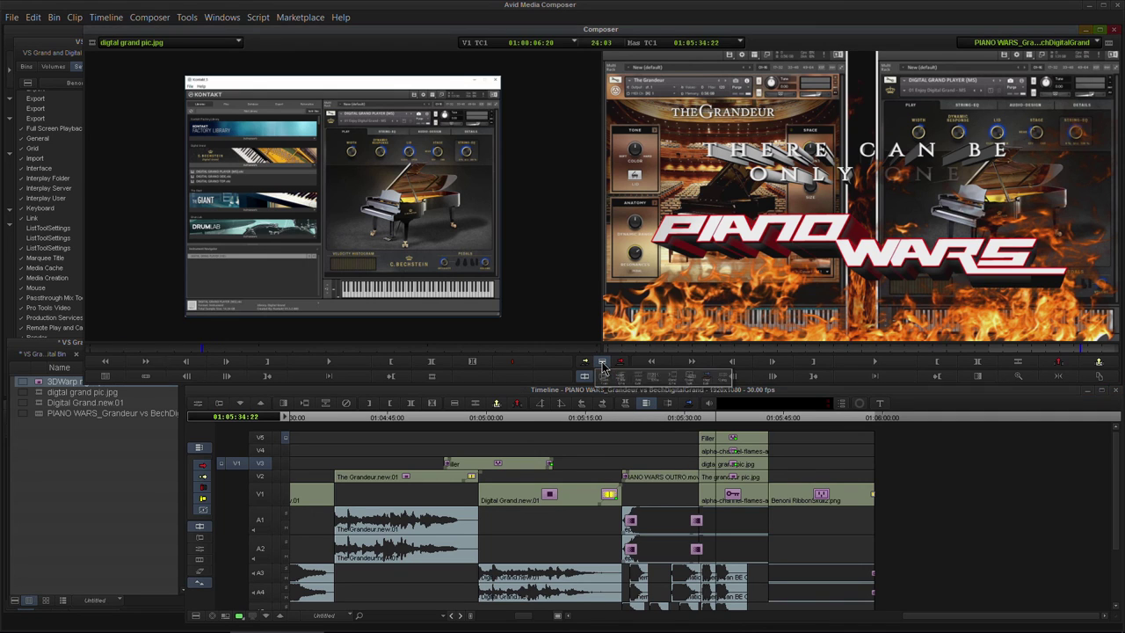
- Detach the Tool Palette and show the MC English (United States) Keyboard settings over the timeline
drag(603, 364, 464, 391)
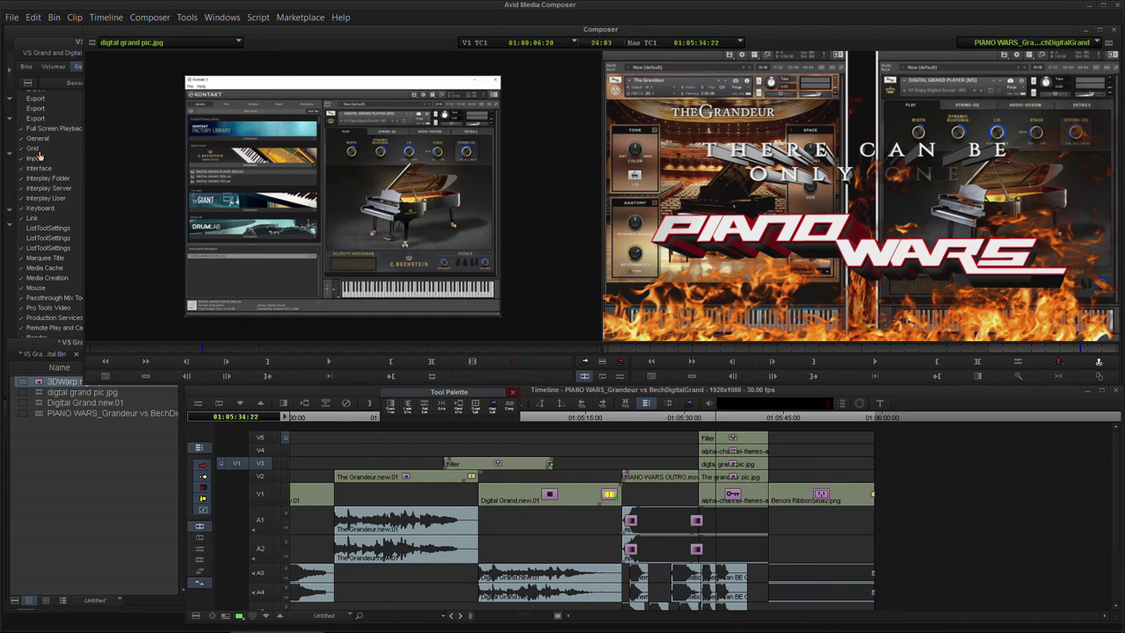
click(51, 287)
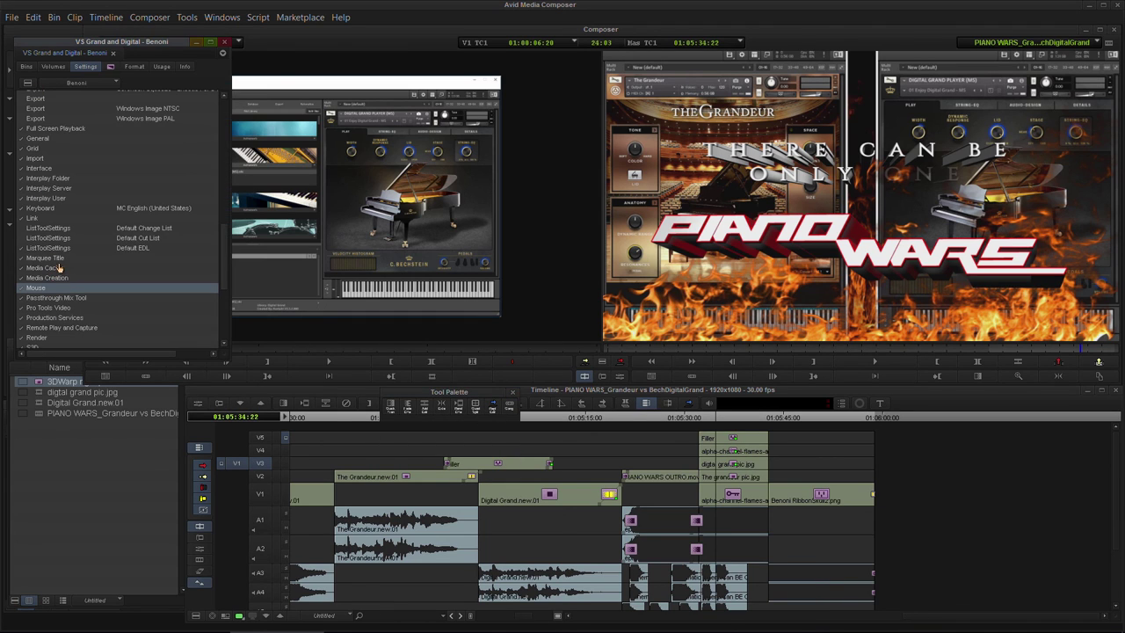
double_click(50, 209)
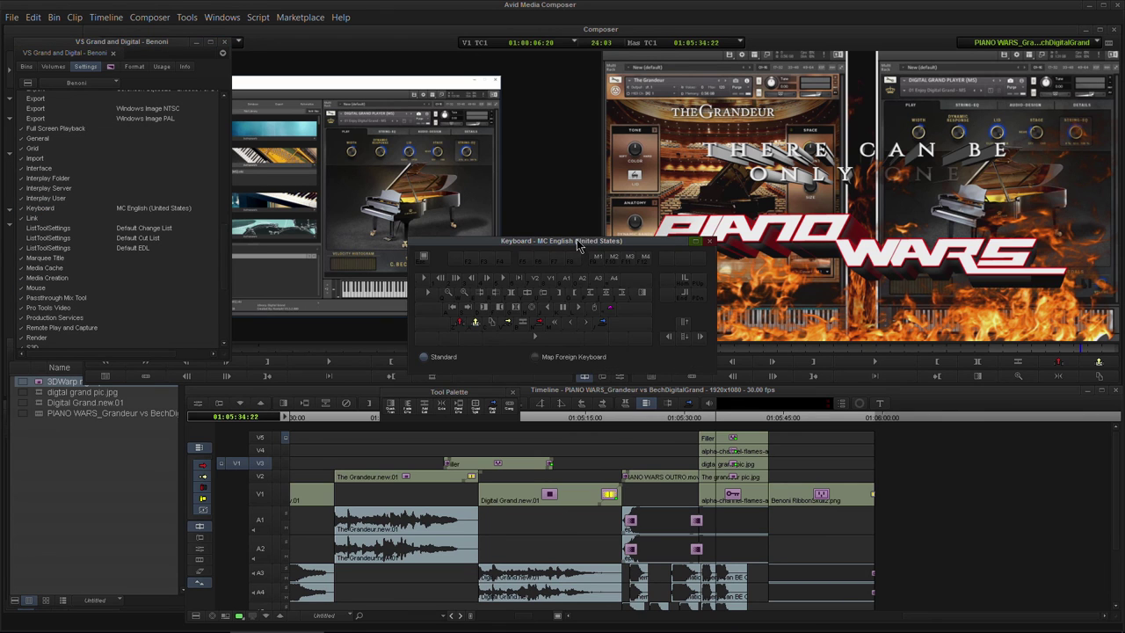
drag(577, 245, 522, 343)
- Open the Command Palette to examine its Edit commands, and close it along with the Keyboard settings and Tool Palette
click(214, 19)
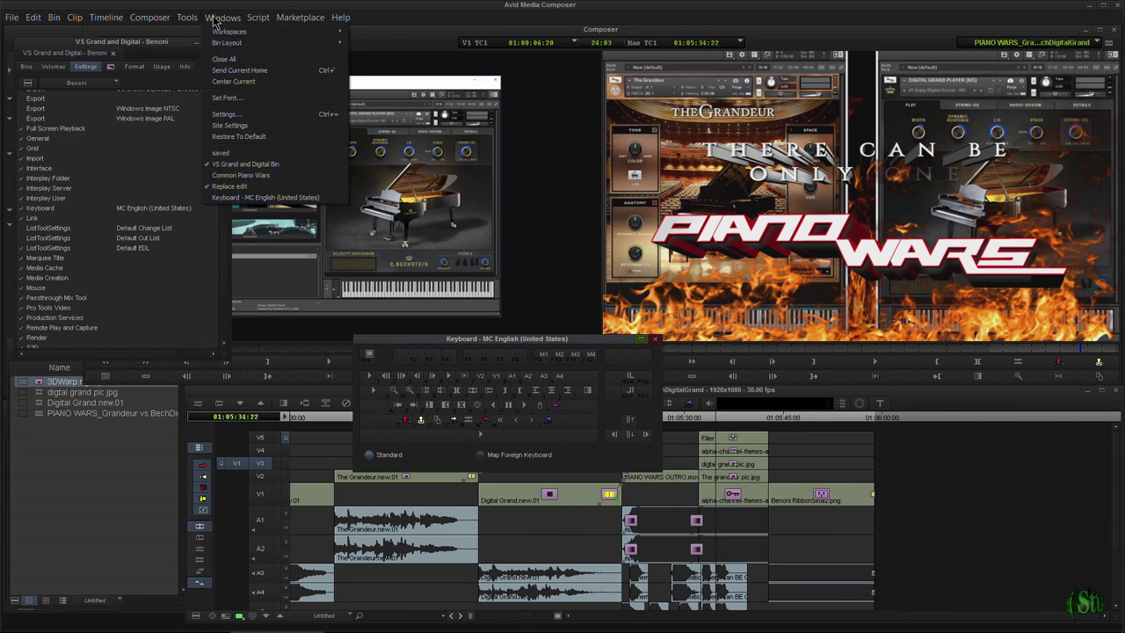
mouse_move(189, 18)
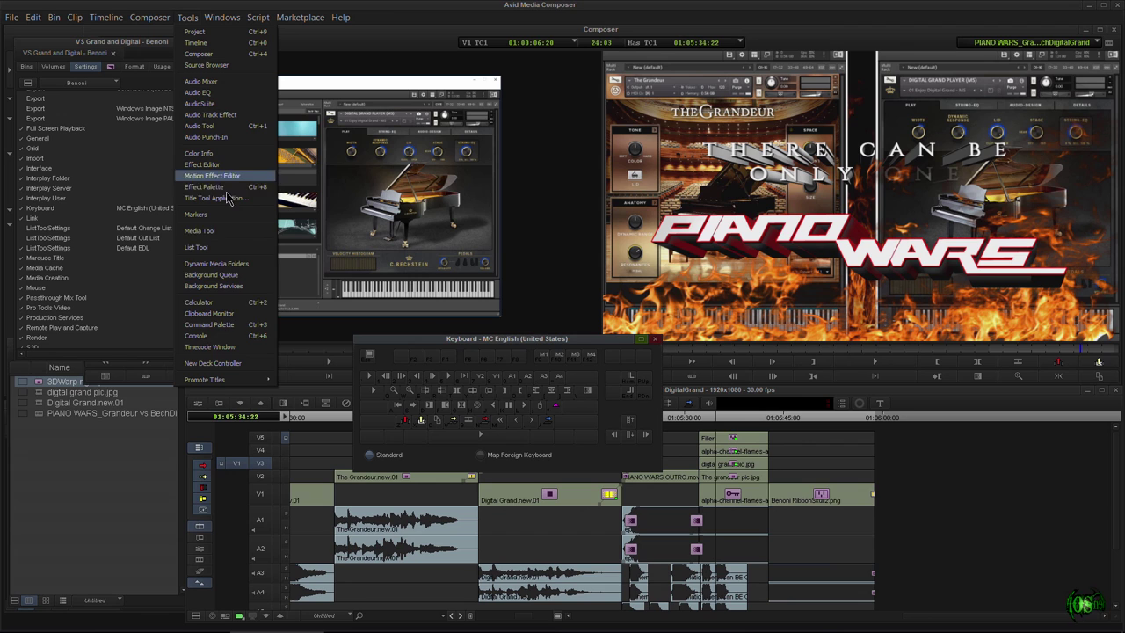
click(209, 324)
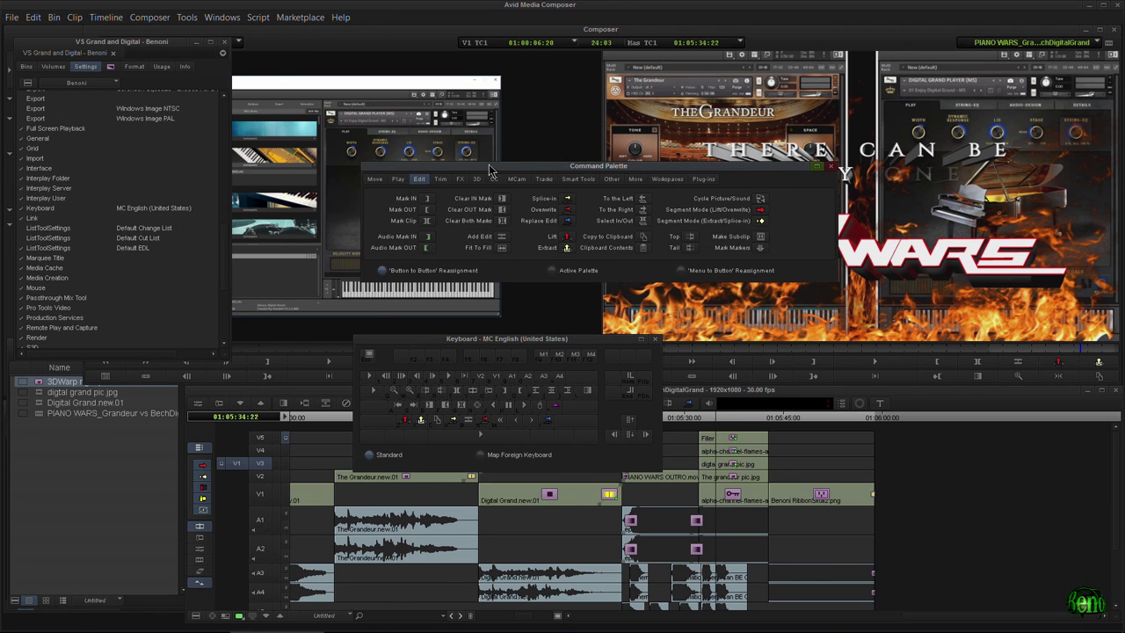
drag(494, 167, 462, 154)
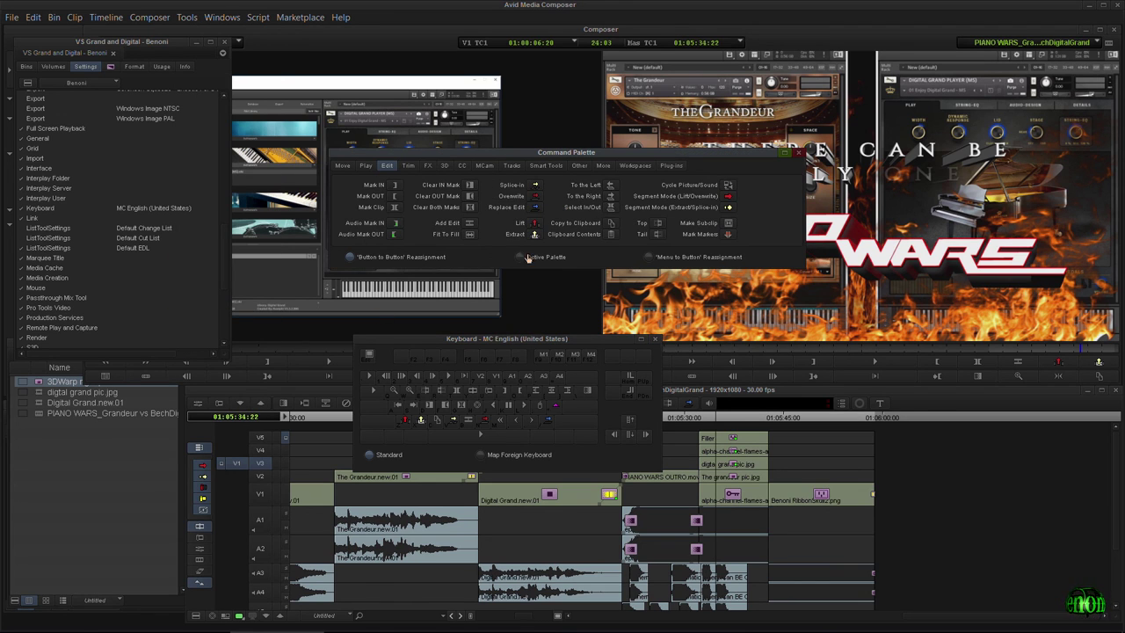
click(655, 340)
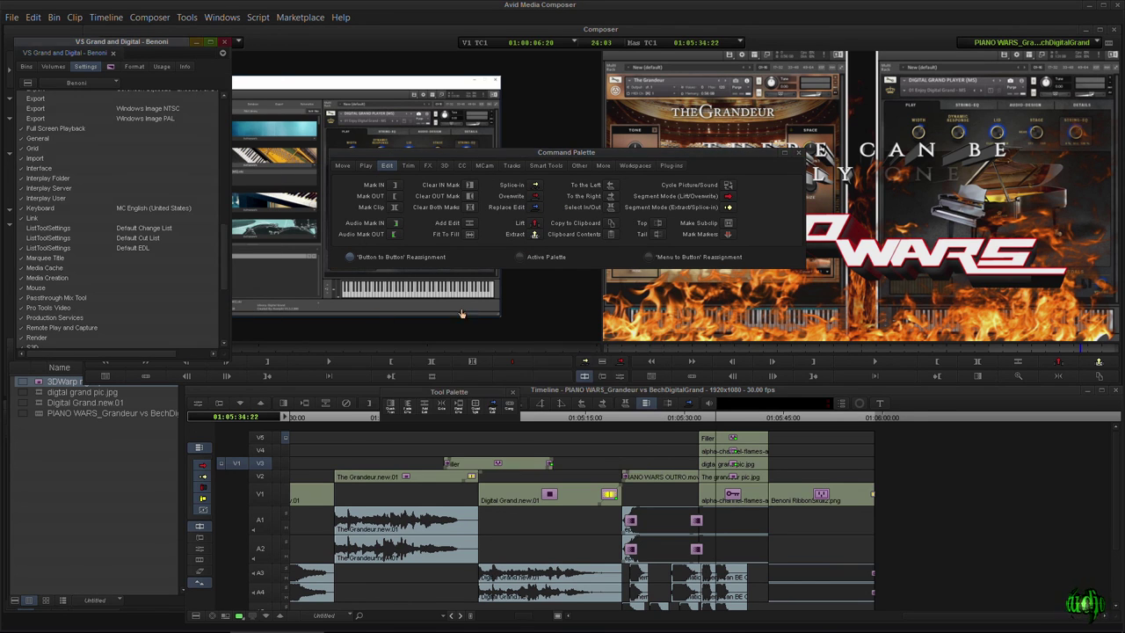
click(512, 392)
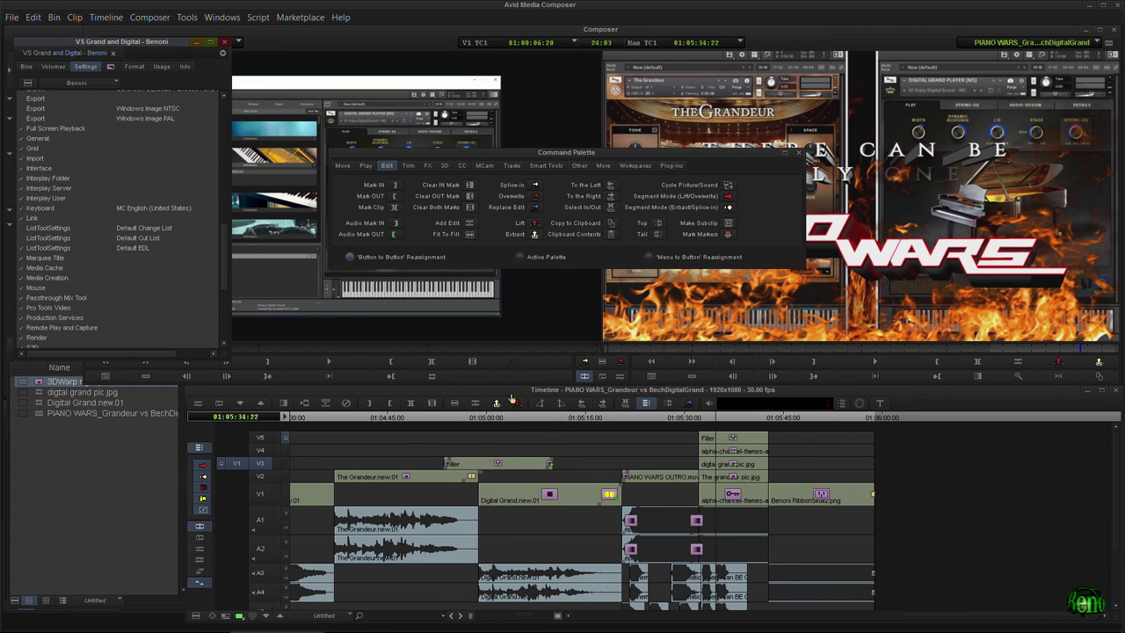
click(799, 154)
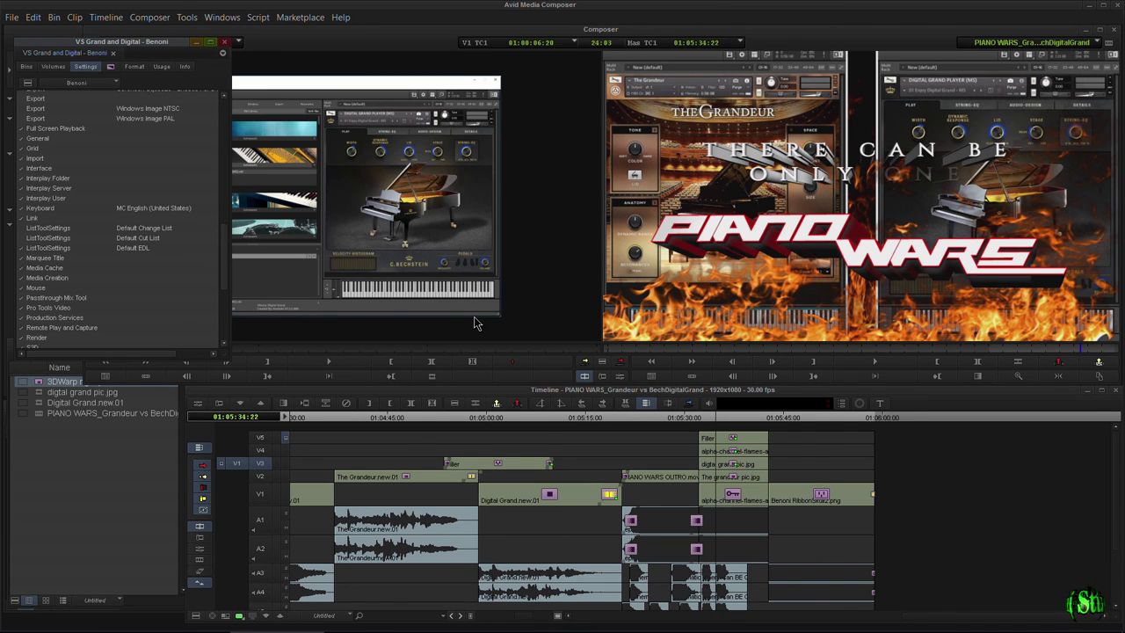